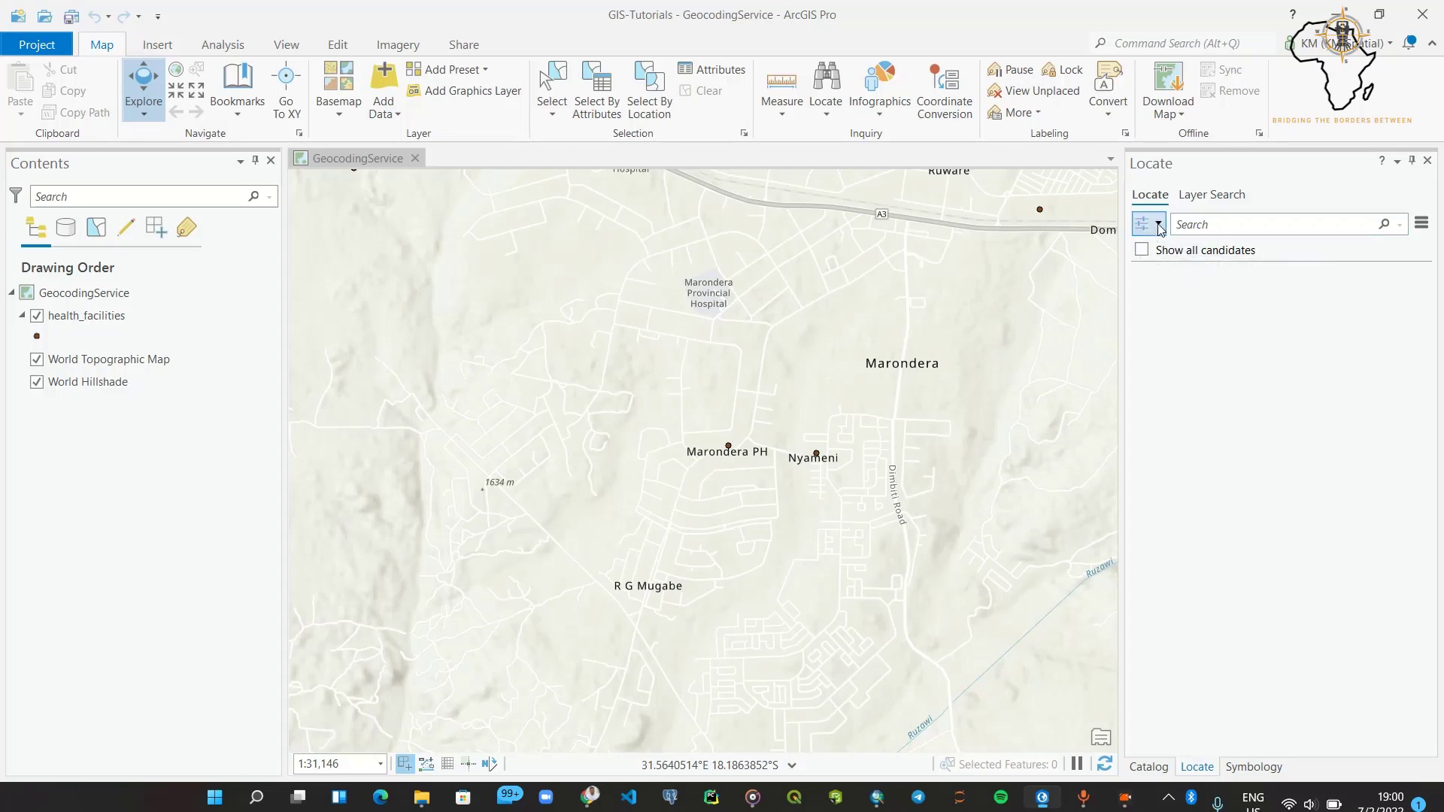
Step: Disable the ArcGIS World Geocoding Service as a locate provider and locate Marondera (PH), Marondera, ZWE, closing the search once found
left_click(1159, 224)
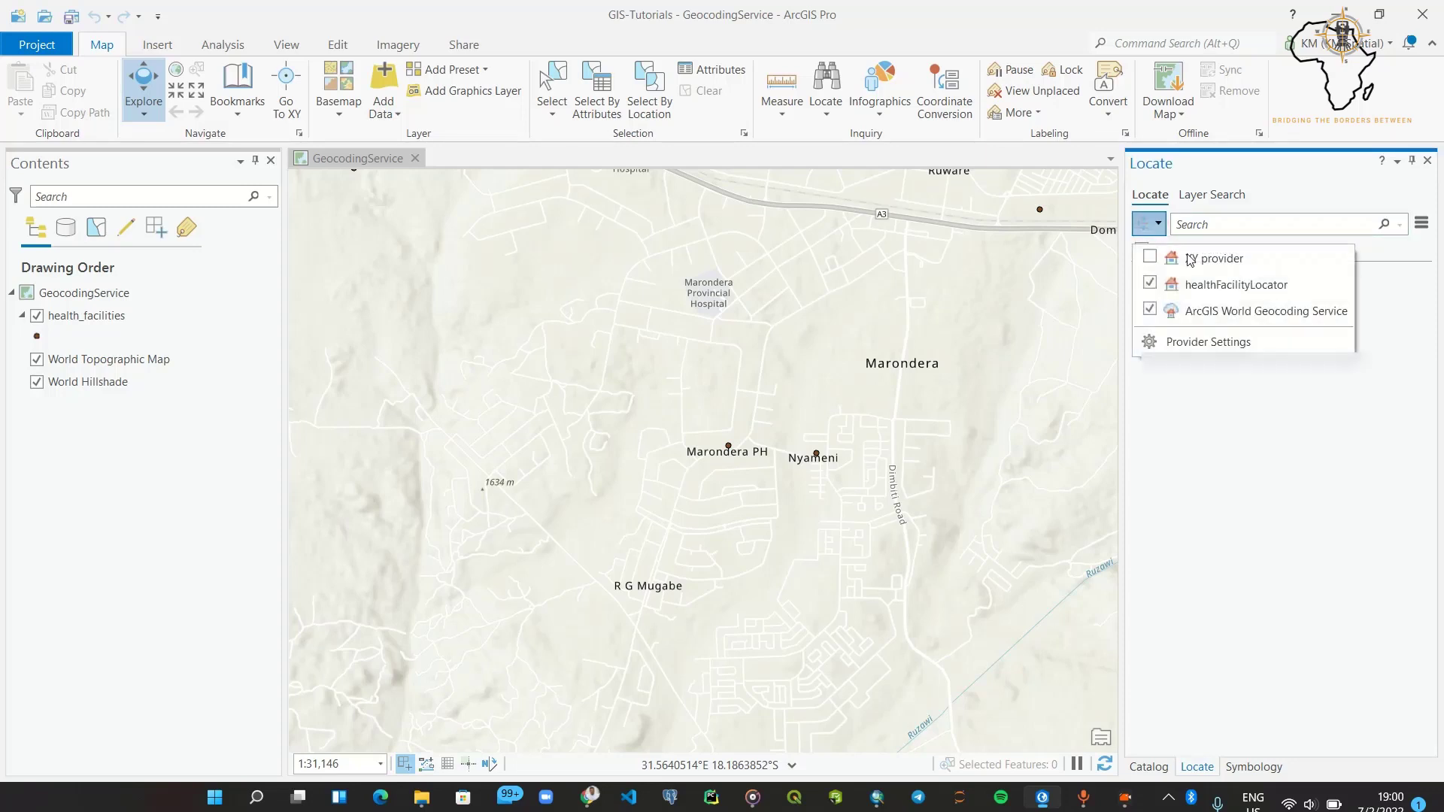
left_click(1149, 309)
left_click(1243, 223)
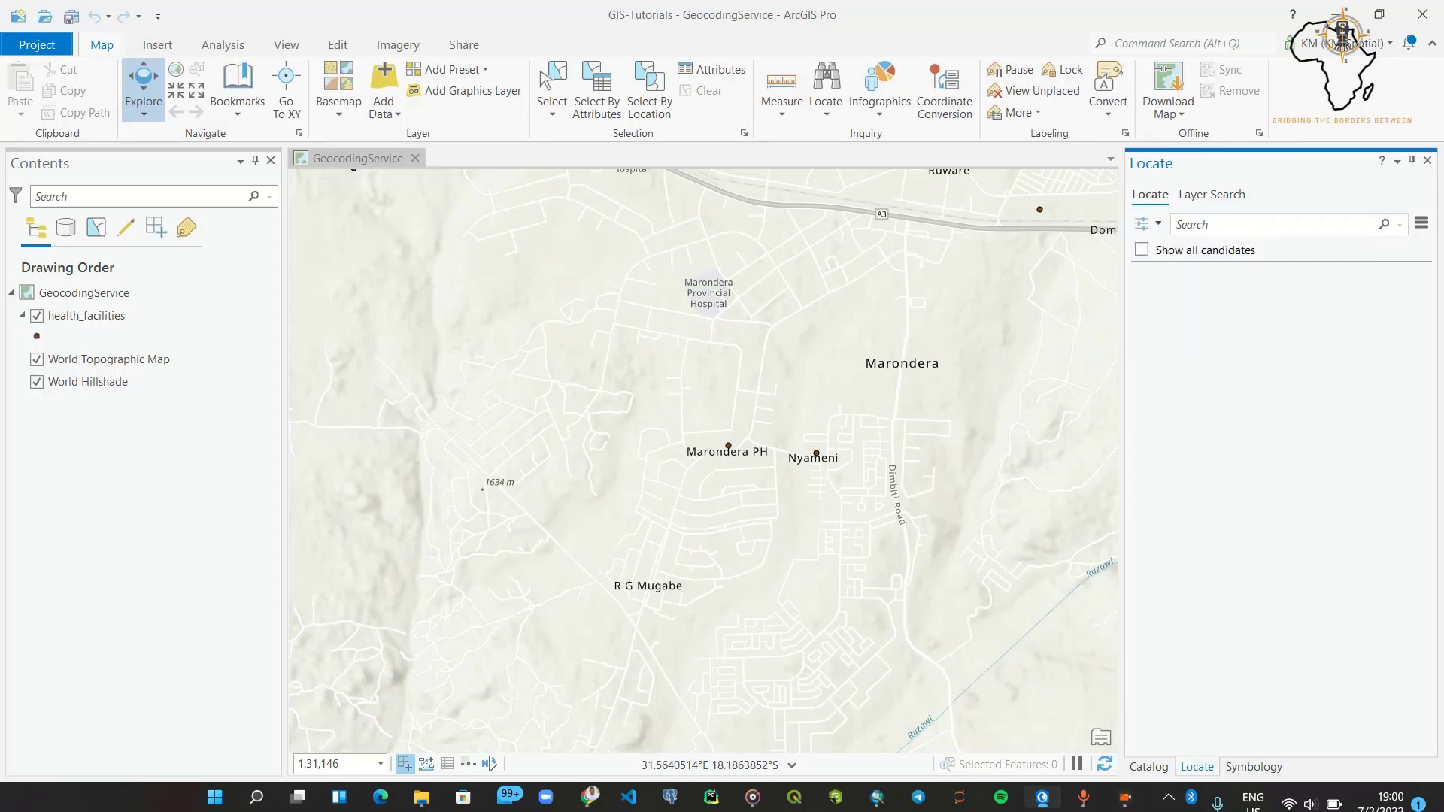
type("Marondera")
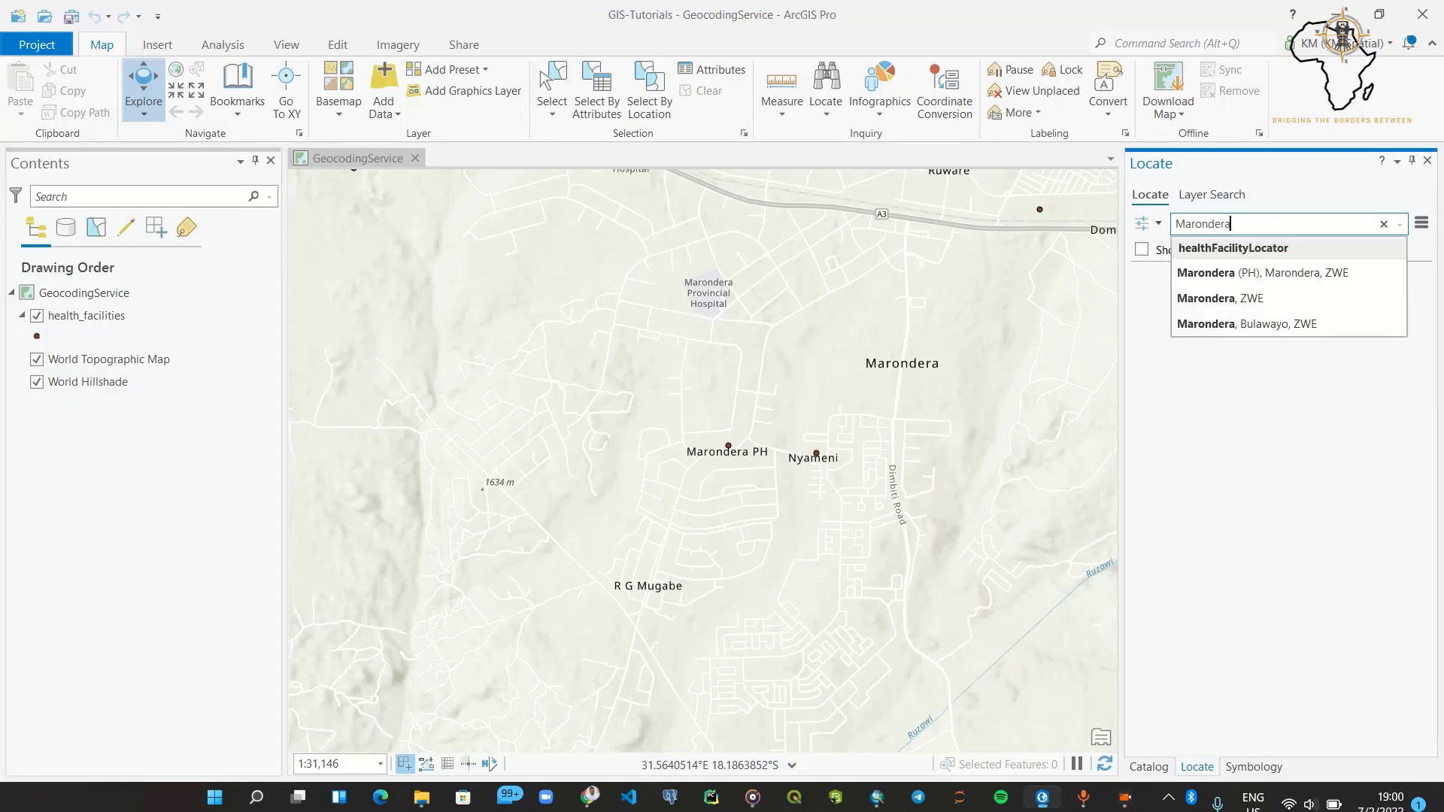
left_click(1291, 278)
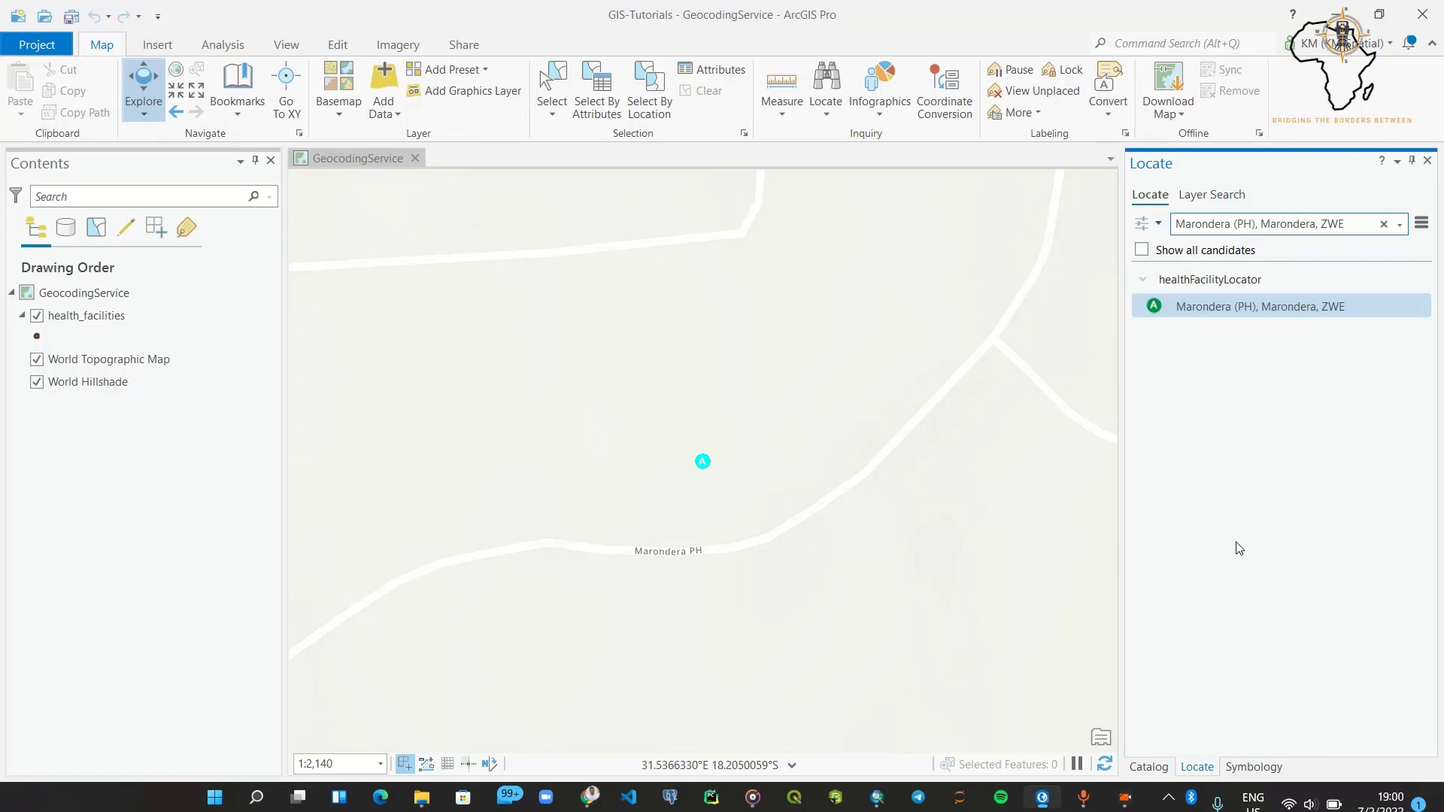
left_click(1218, 752)
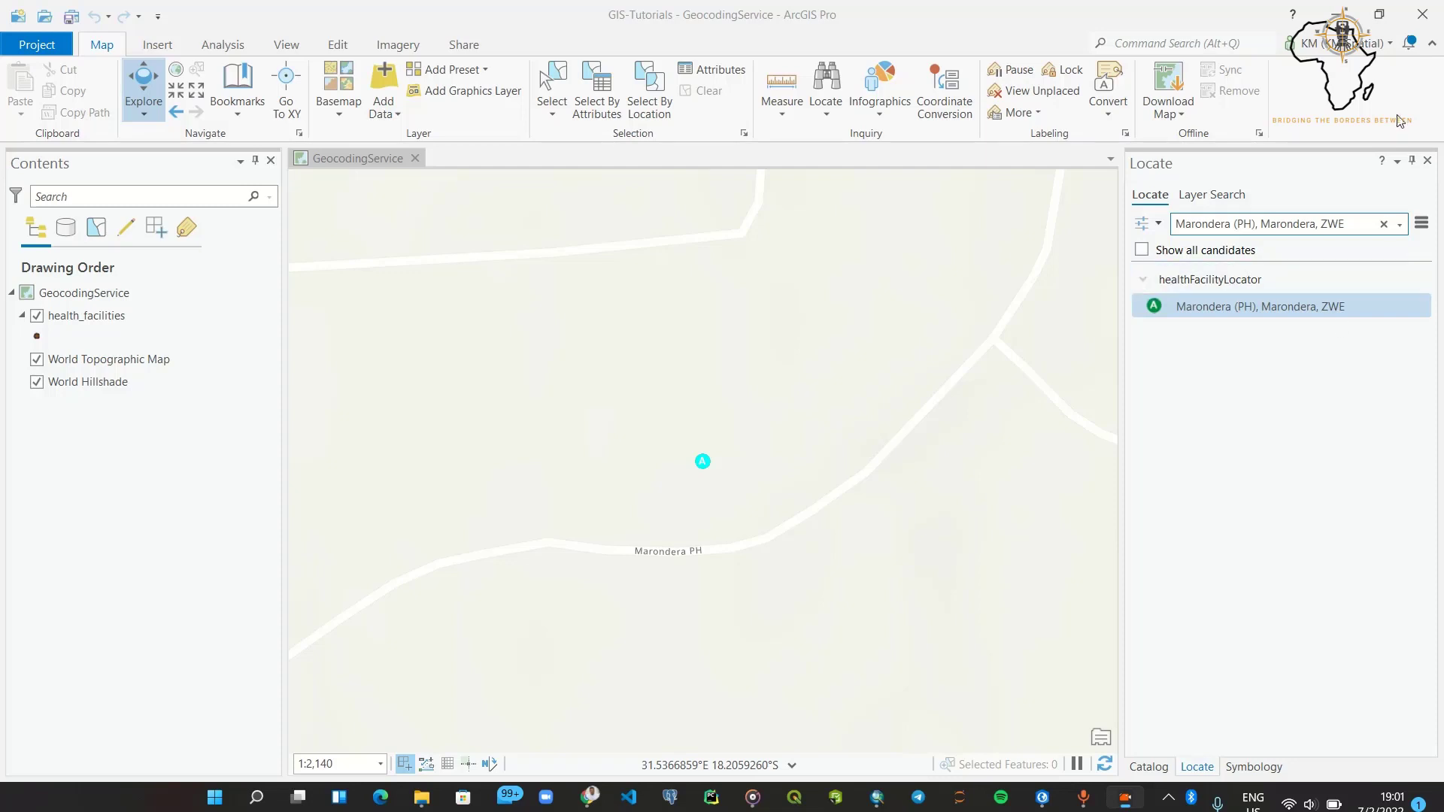
left_click(1428, 160)
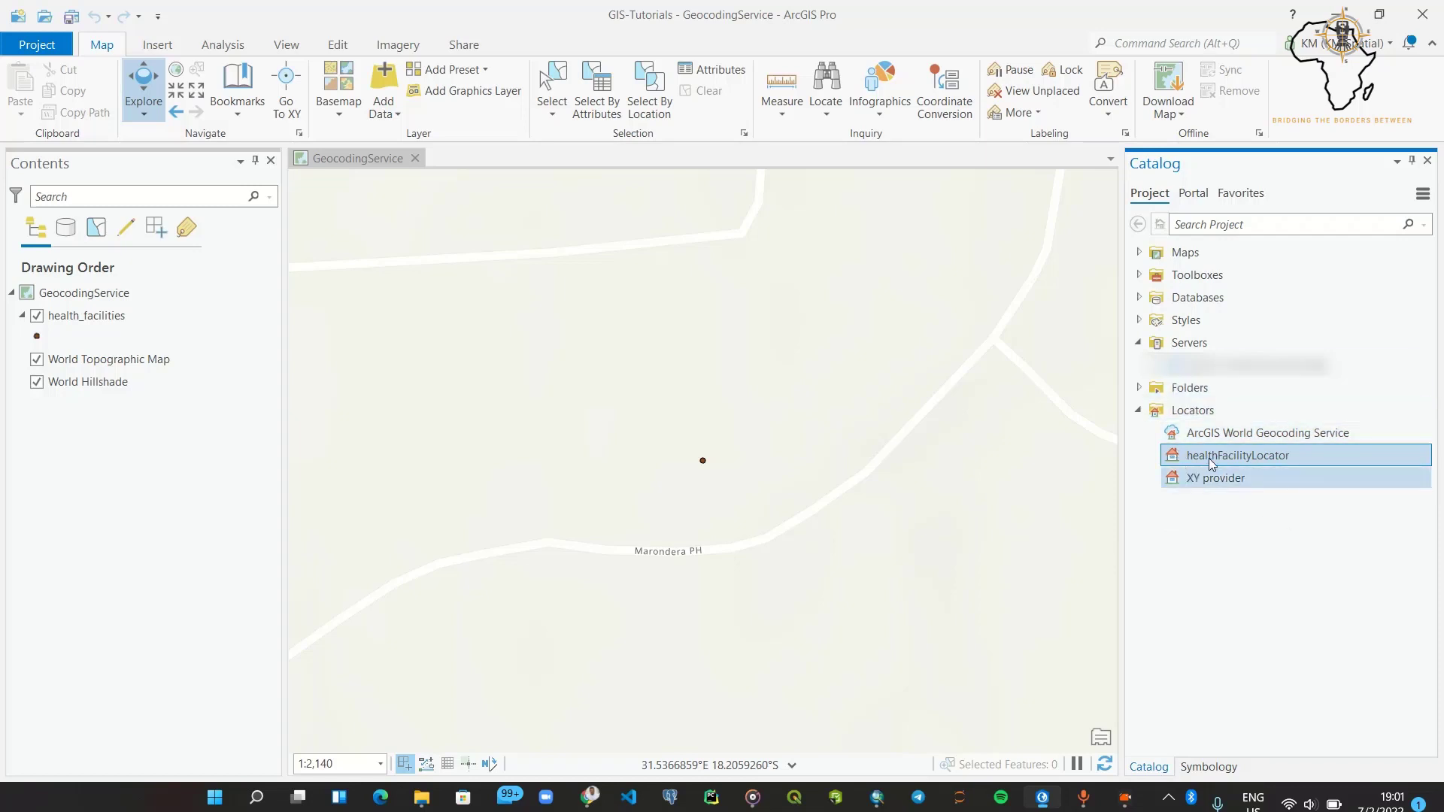
left_click(1280, 671)
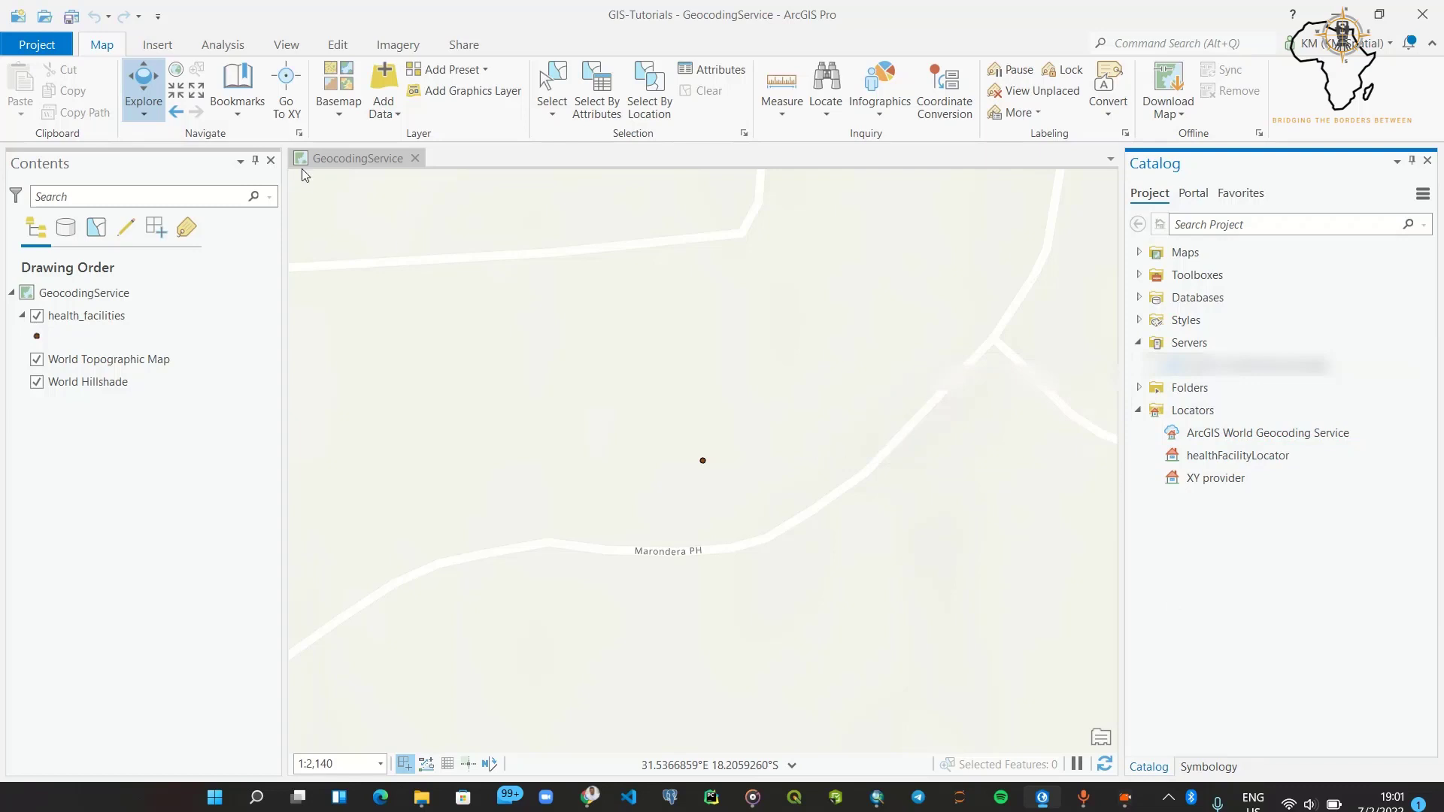
left_click(157, 44)
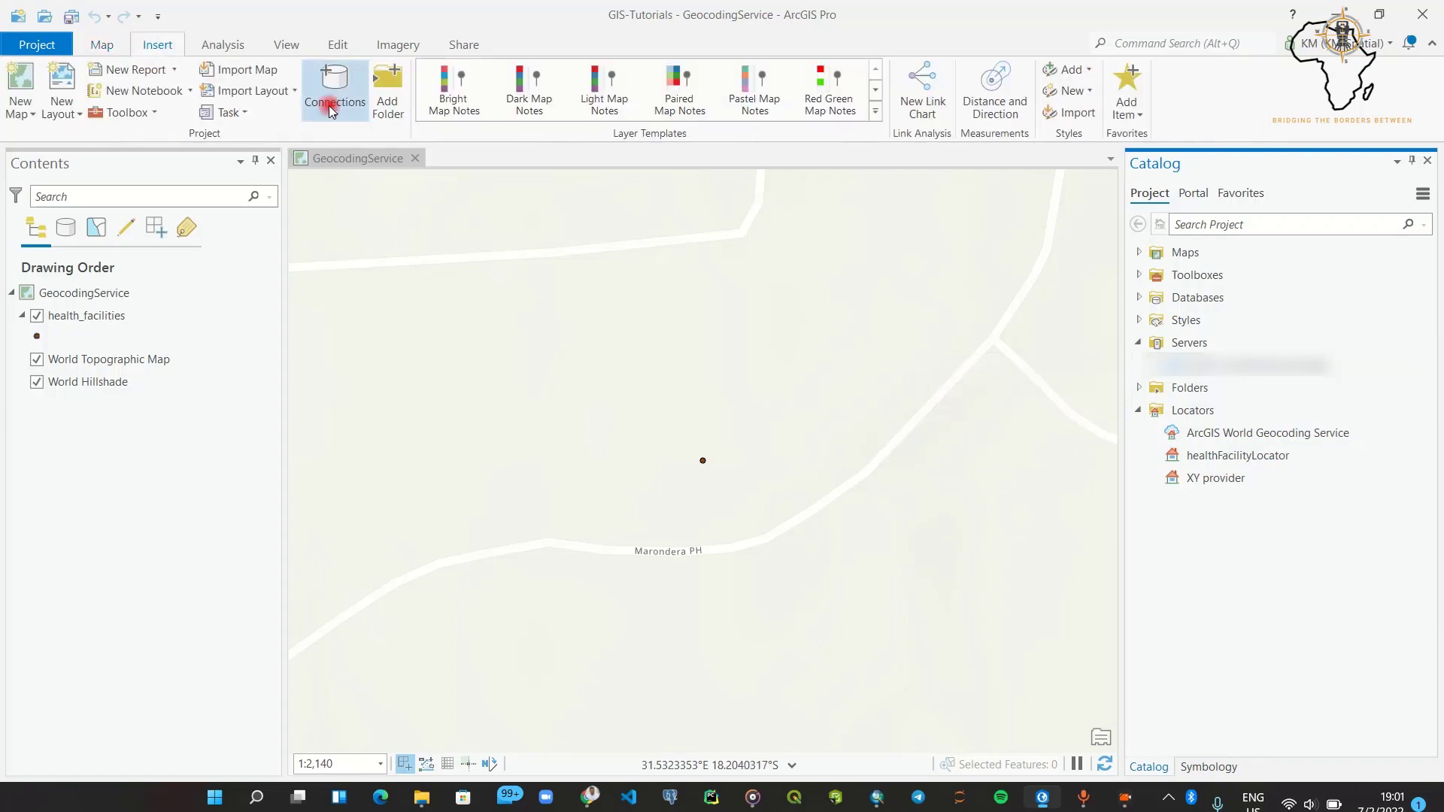
left_click(330, 104)
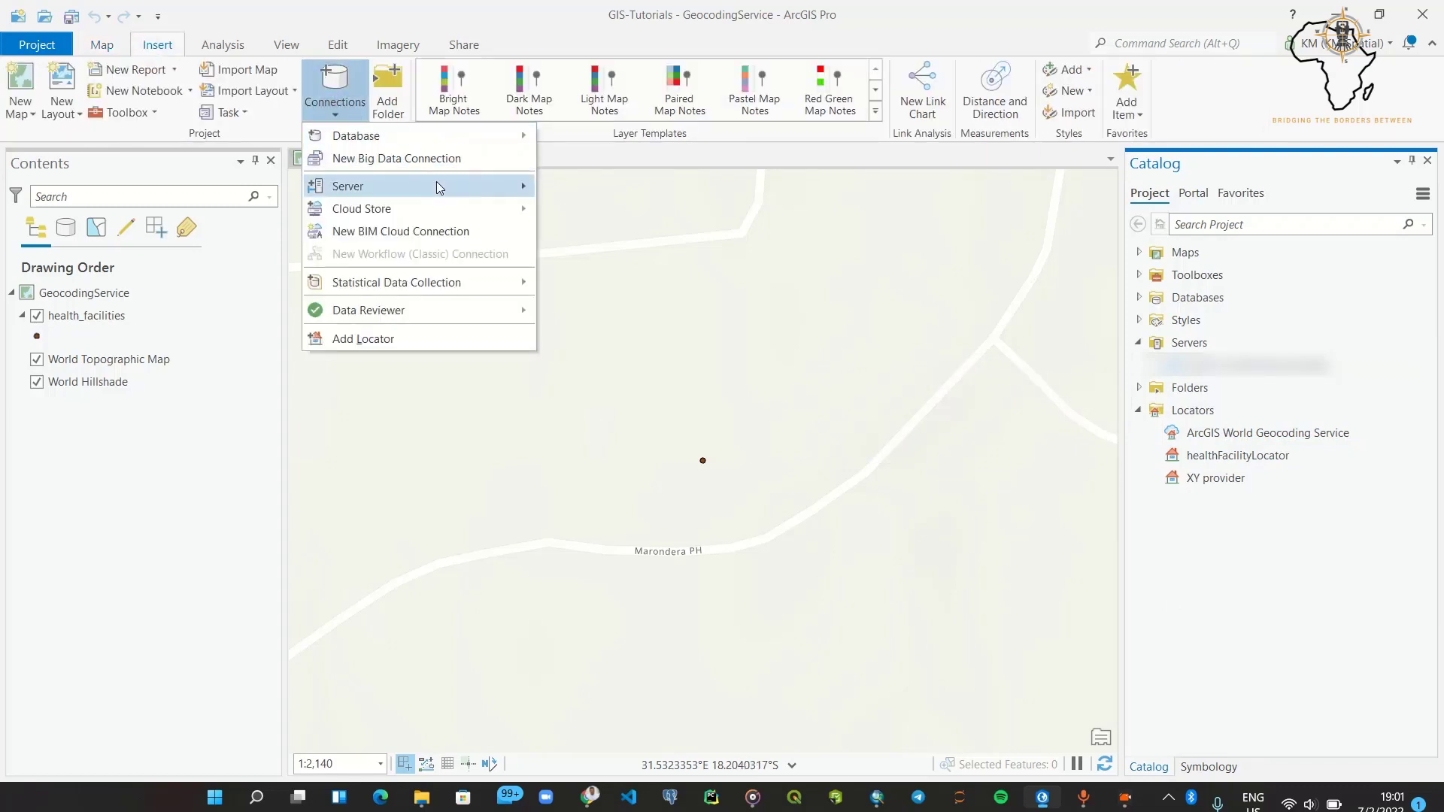
mouse_move(437, 182)
left_click(610, 210)
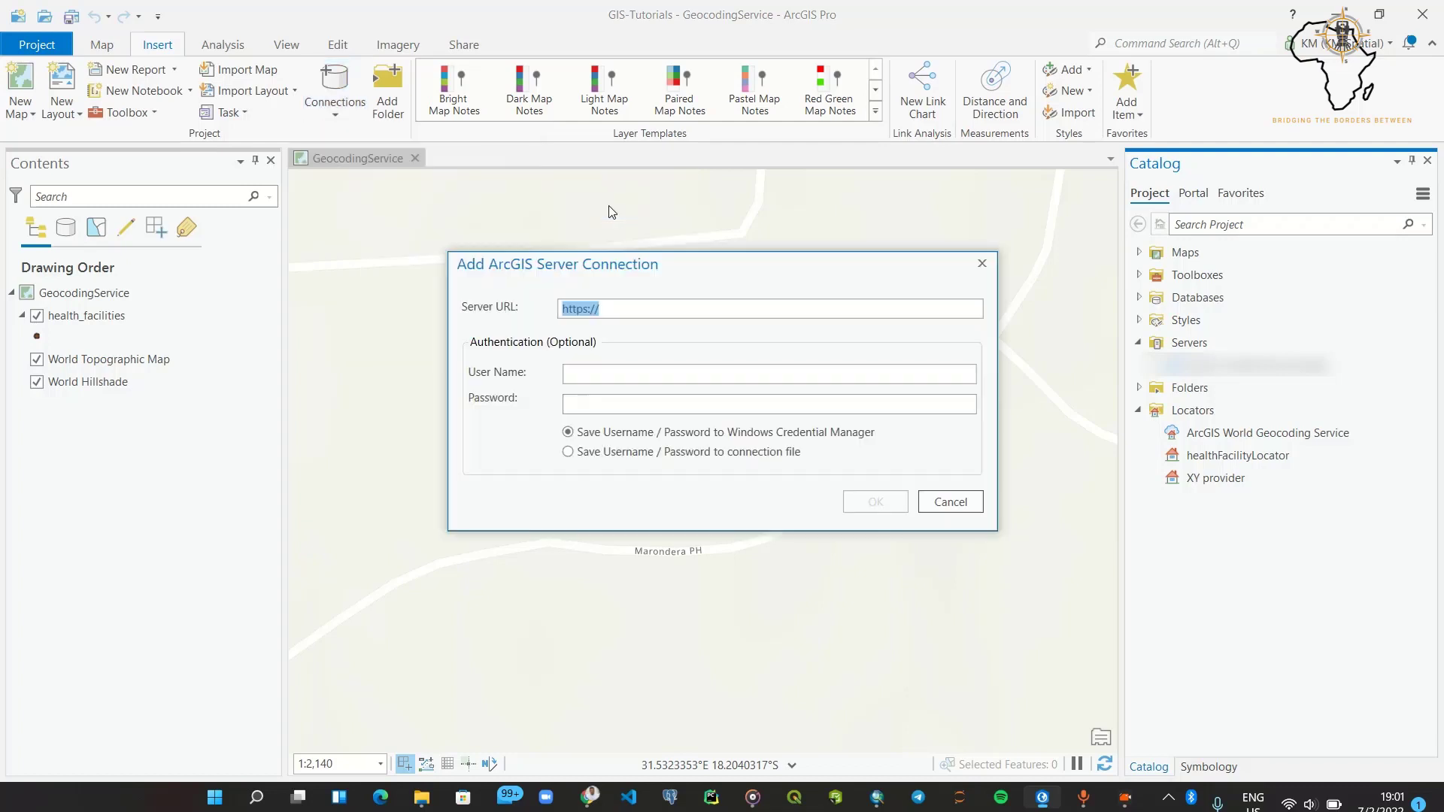
left_click(569, 291)
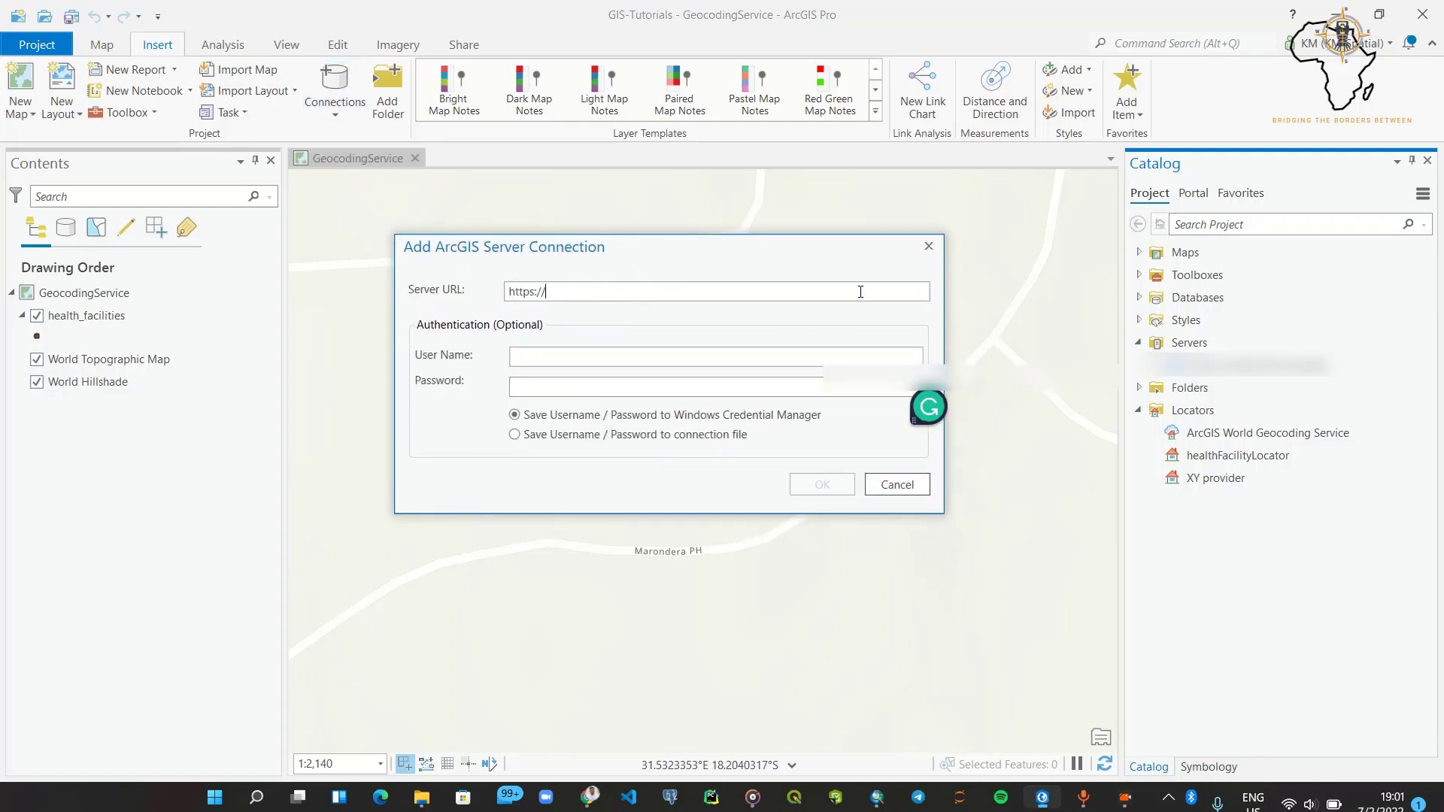
left_click_drag(693, 252, 586, 257)
left_click(834, 254)
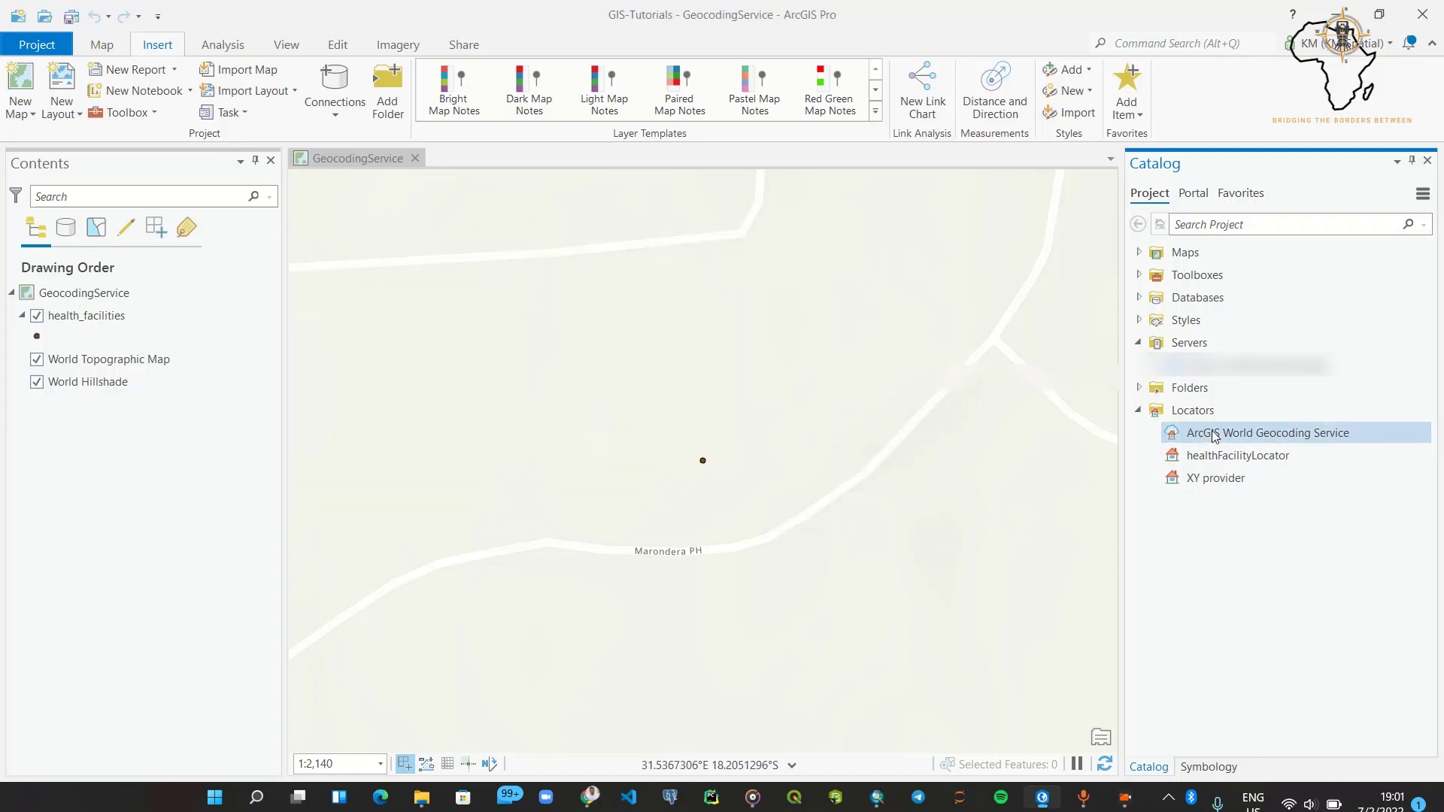
Step: Rename the existing ArcGIS Server connection in the project as MyArcGISServer
right_click(1284, 368)
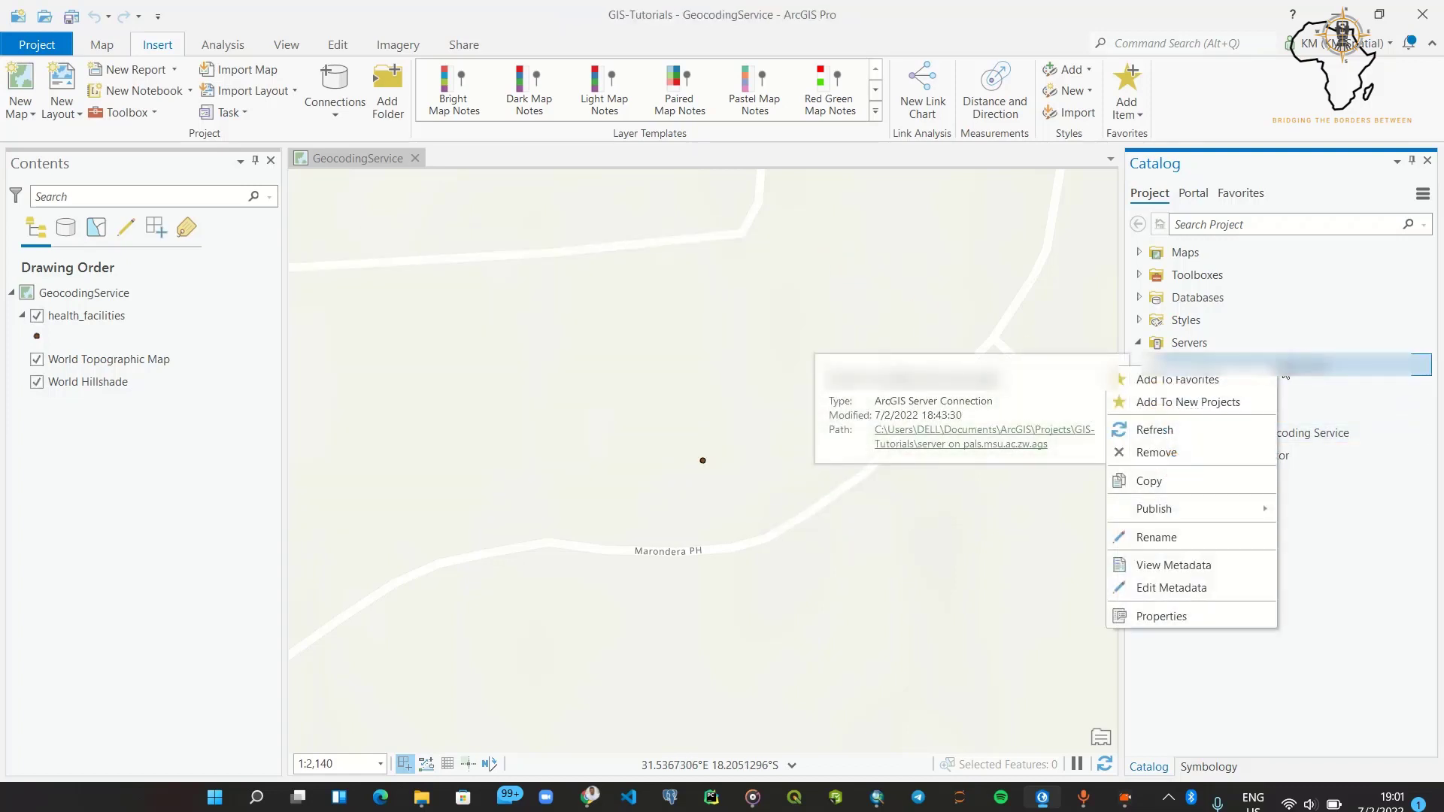
left_click(1182, 536)
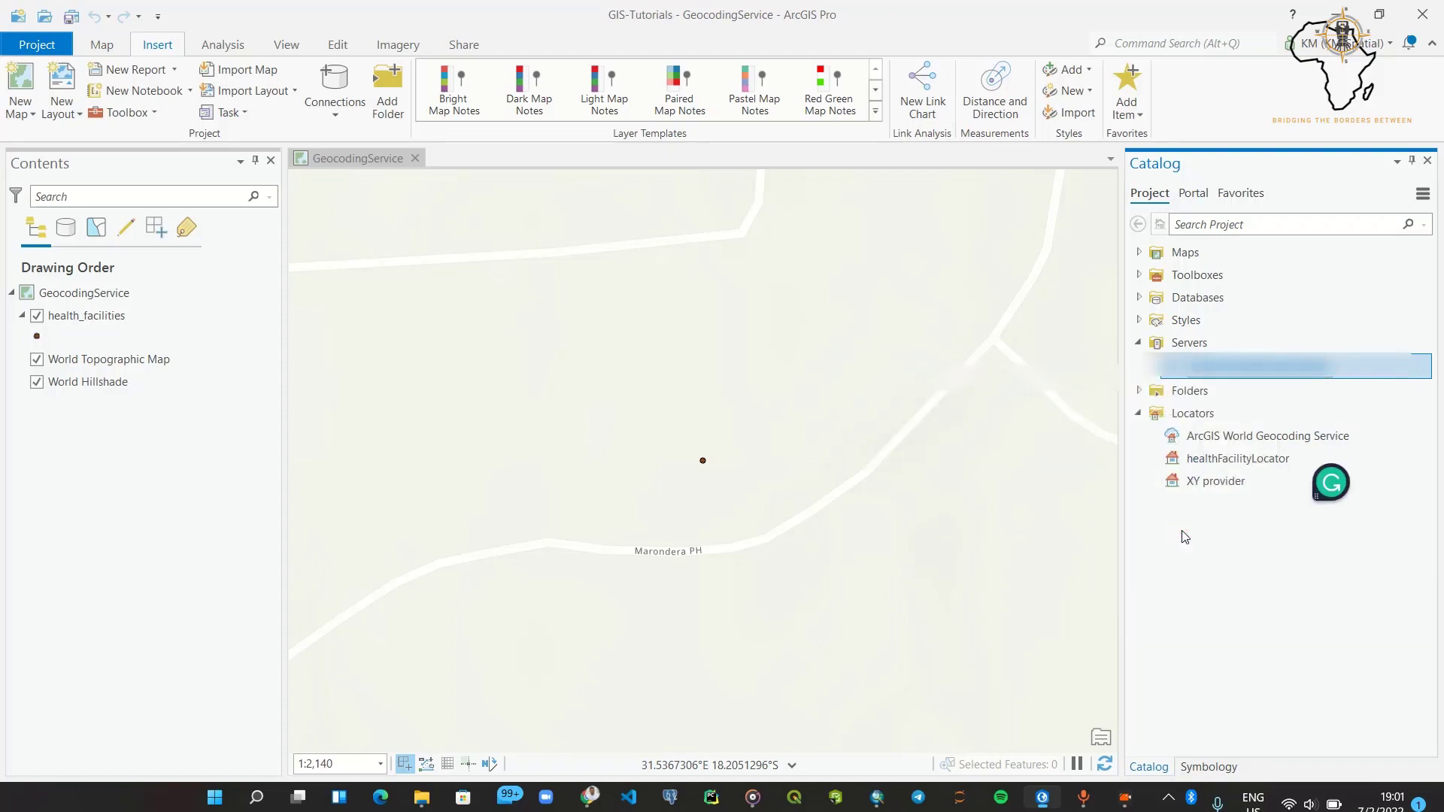
key("BackSpace")
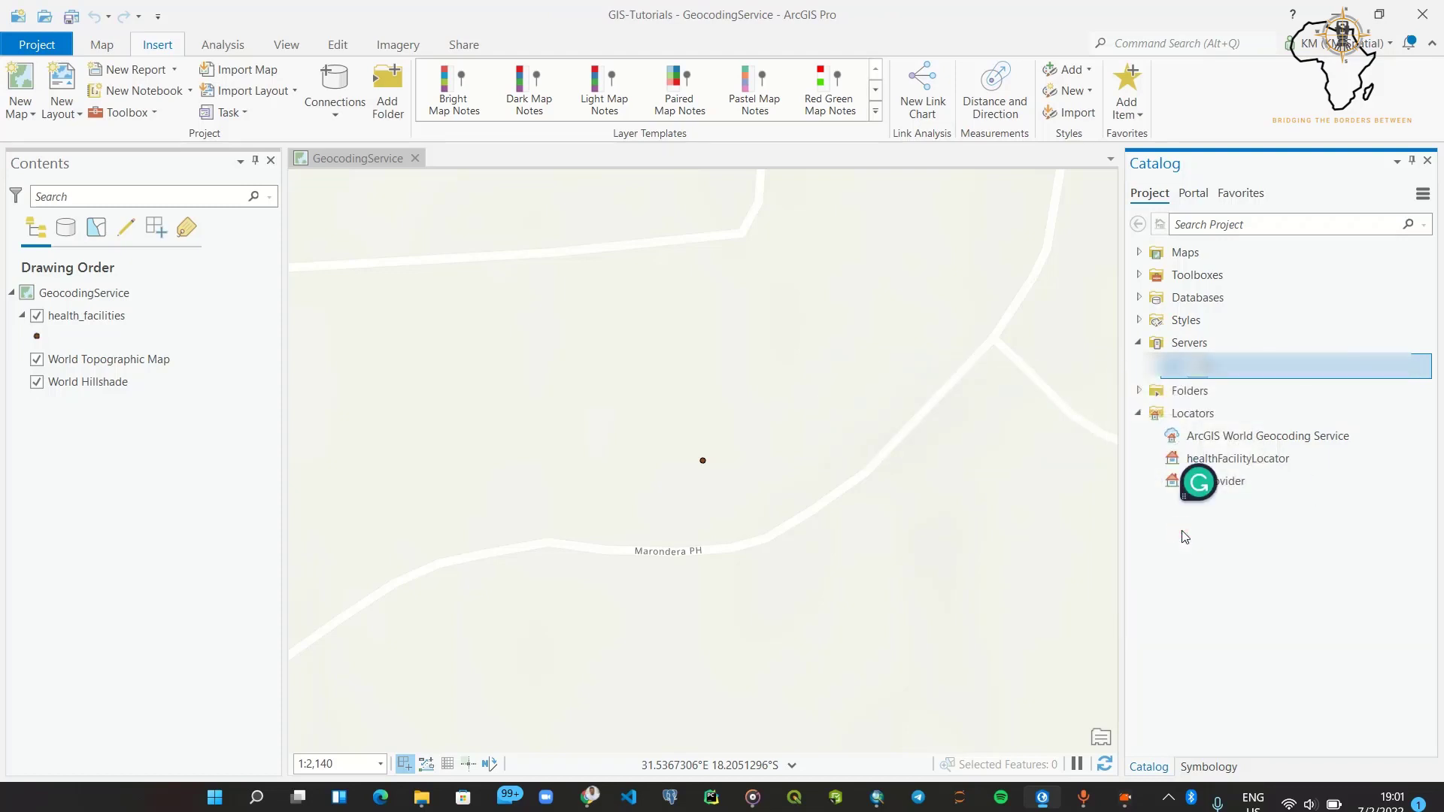
type("Server")
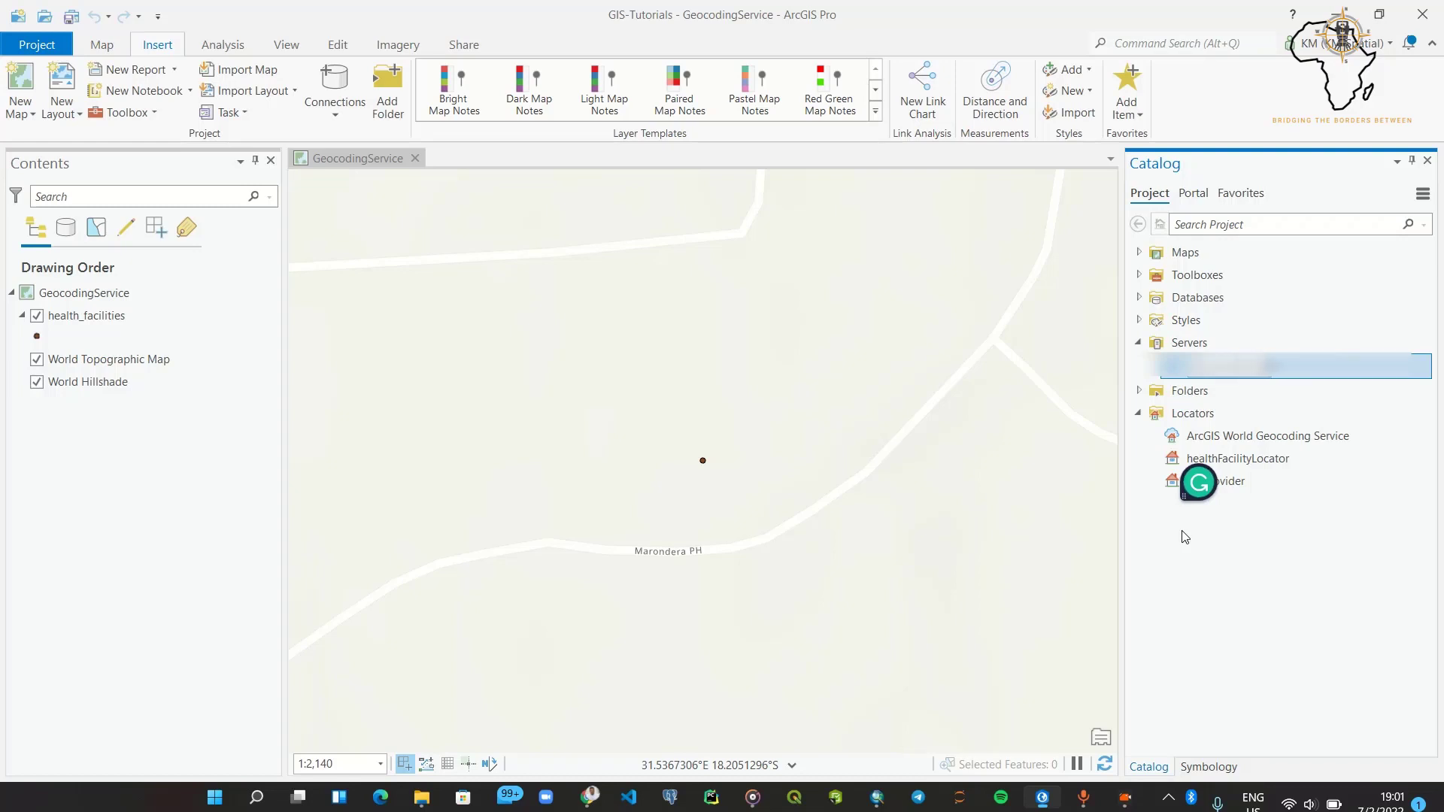
key("Return")
left_click(1212, 546)
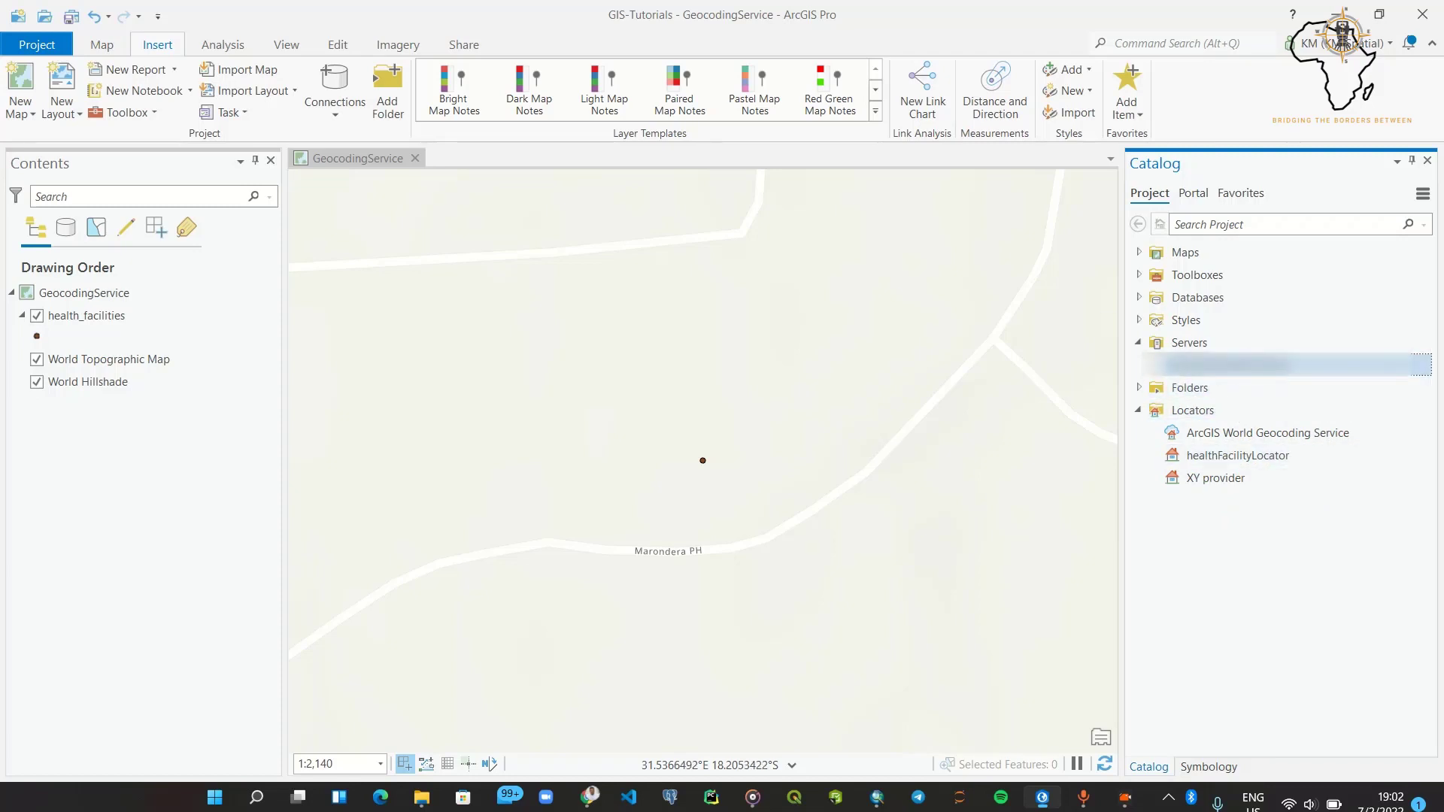
Step: Start publishing a geocode service to MyArcGISServer.ags, choosing healthFacilityLocator from the project's locators
mouse_move(1225, 380)
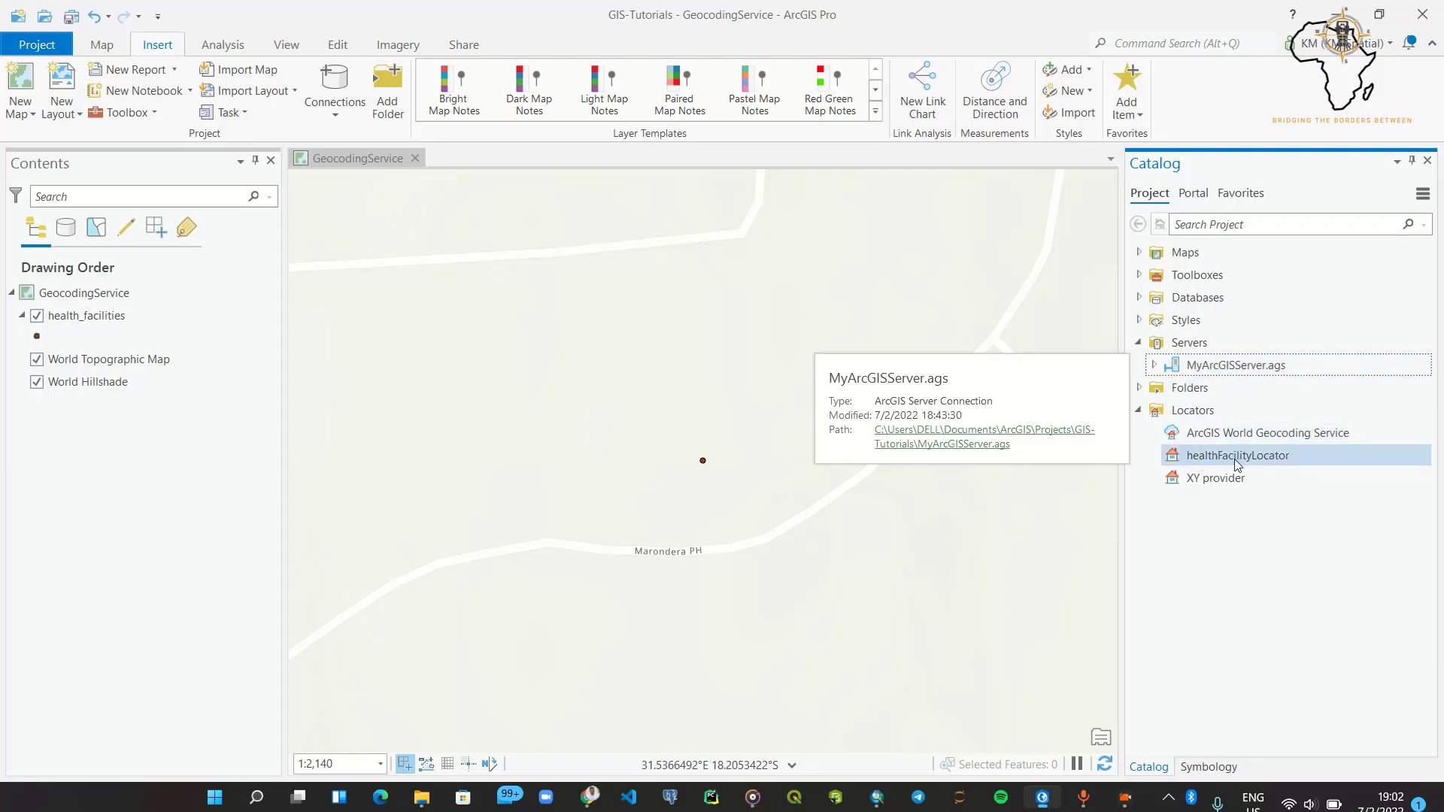
right_click(1235, 364)
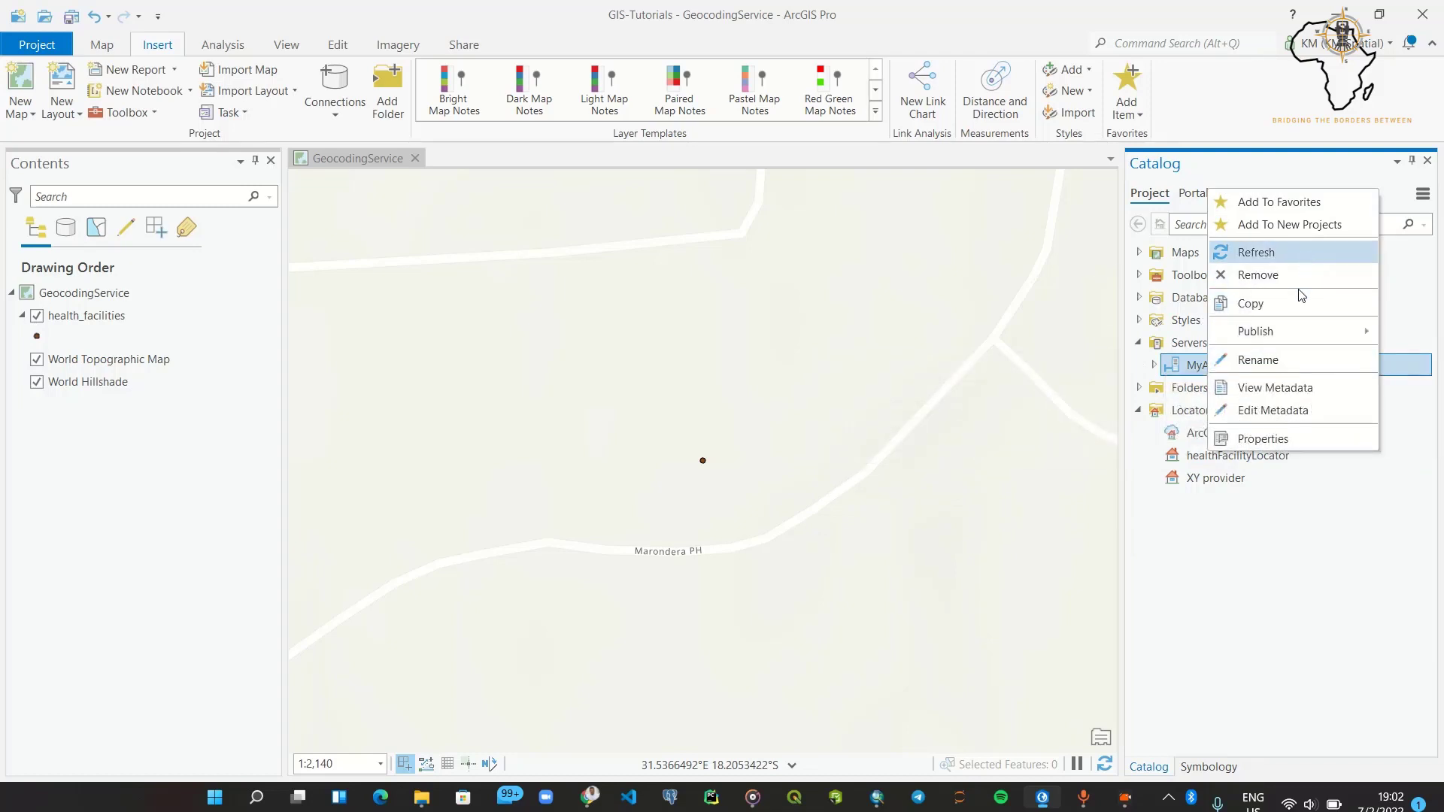
mouse_move(1293, 328)
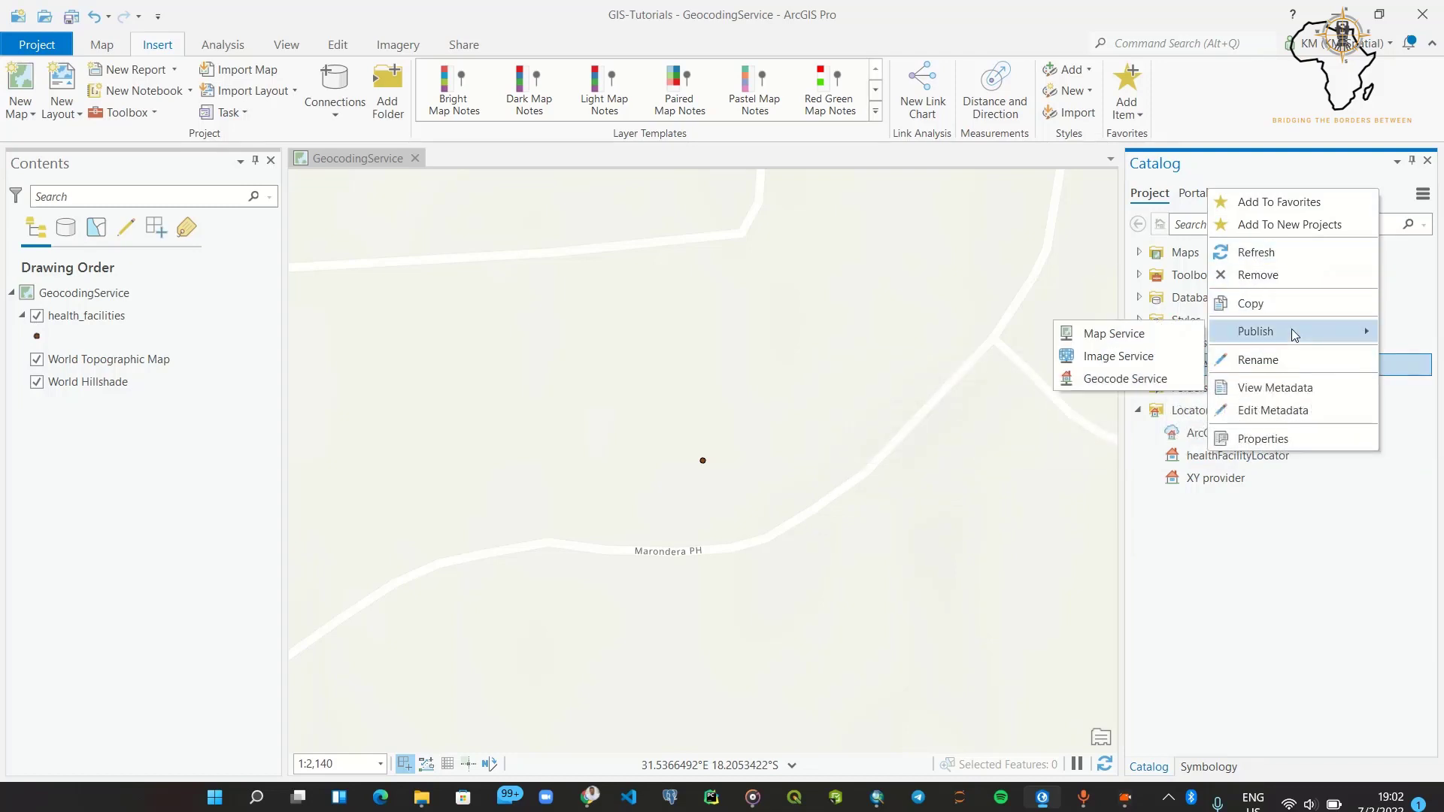
left_click(1085, 378)
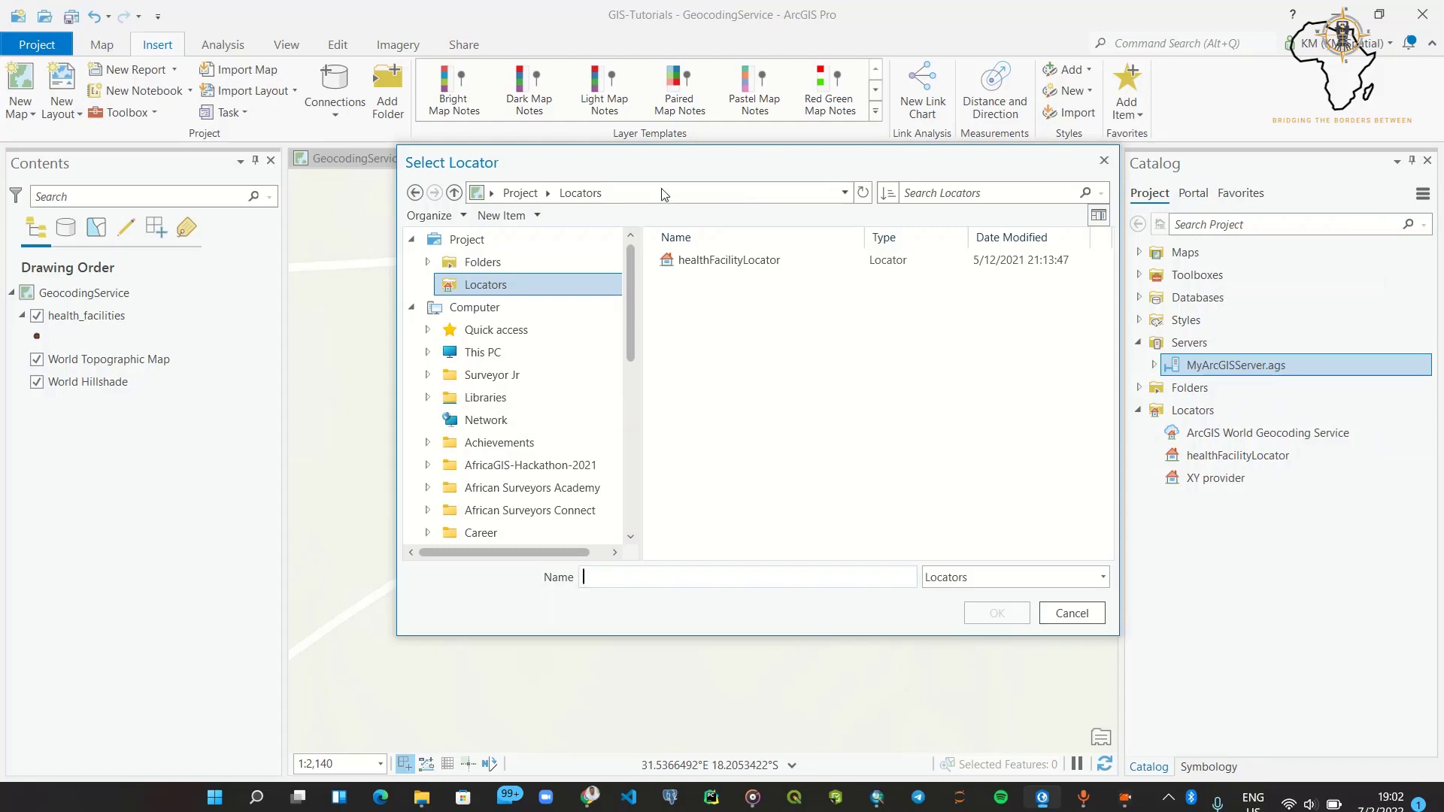
left_click_drag(665, 169, 555, 157)
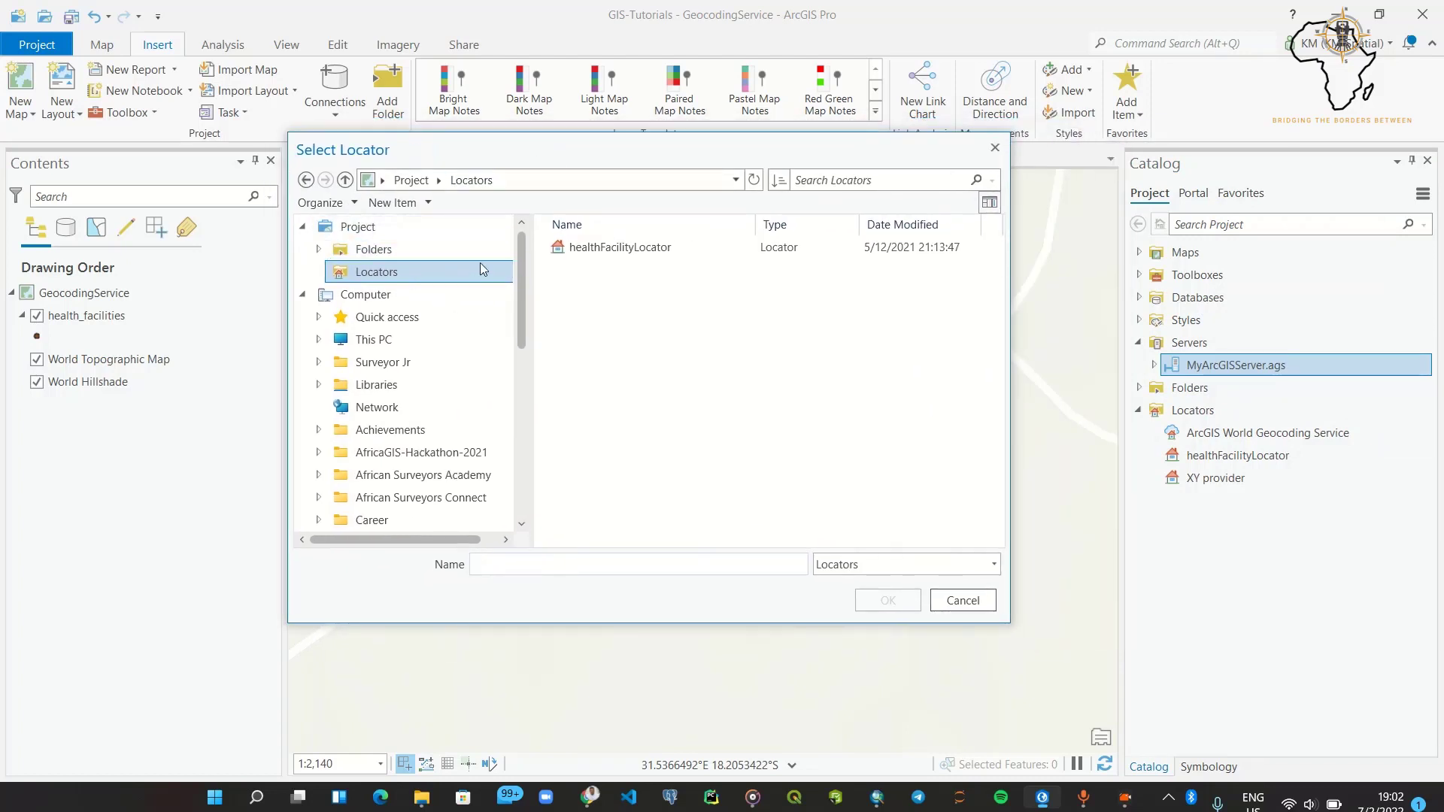
left_click(597, 247)
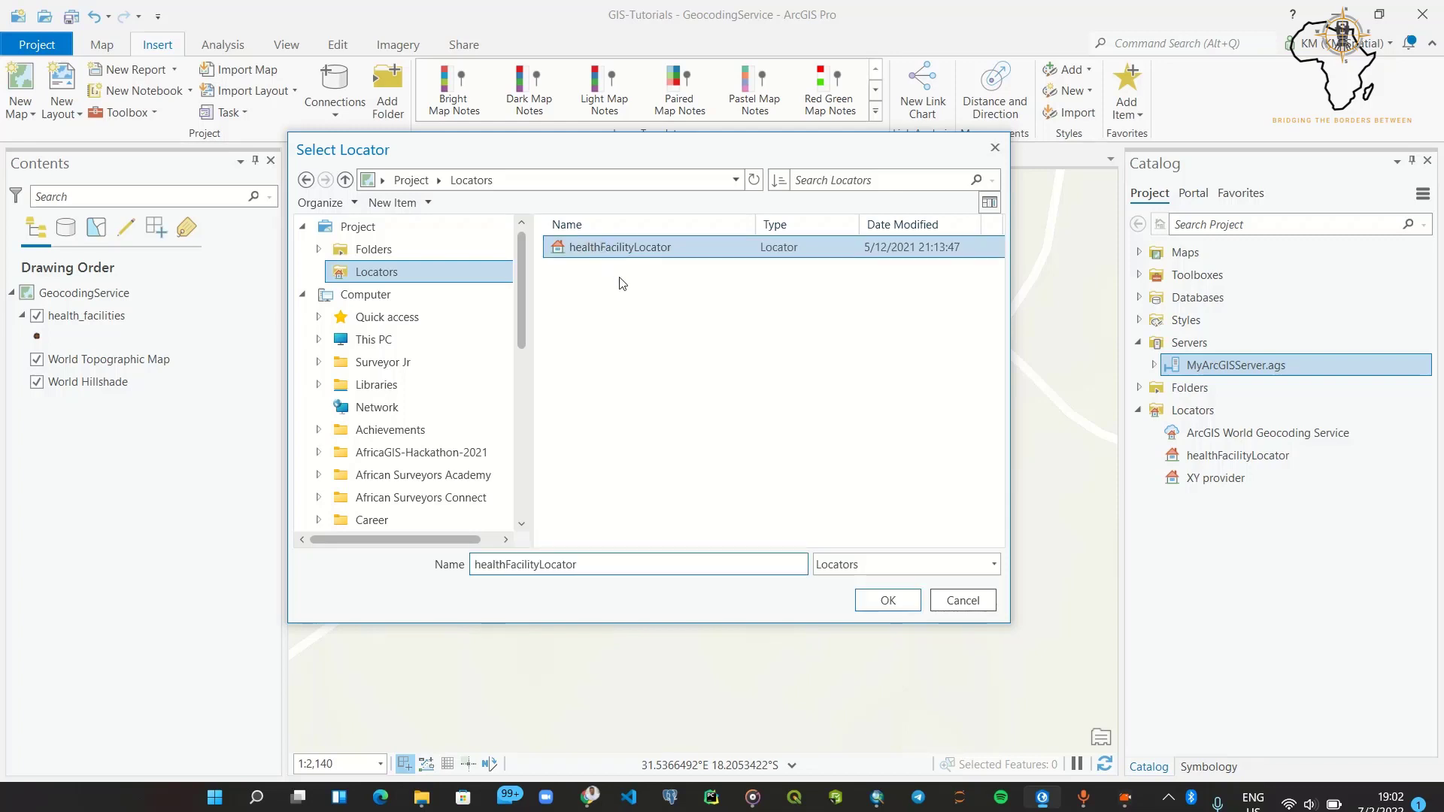
left_click(890, 601)
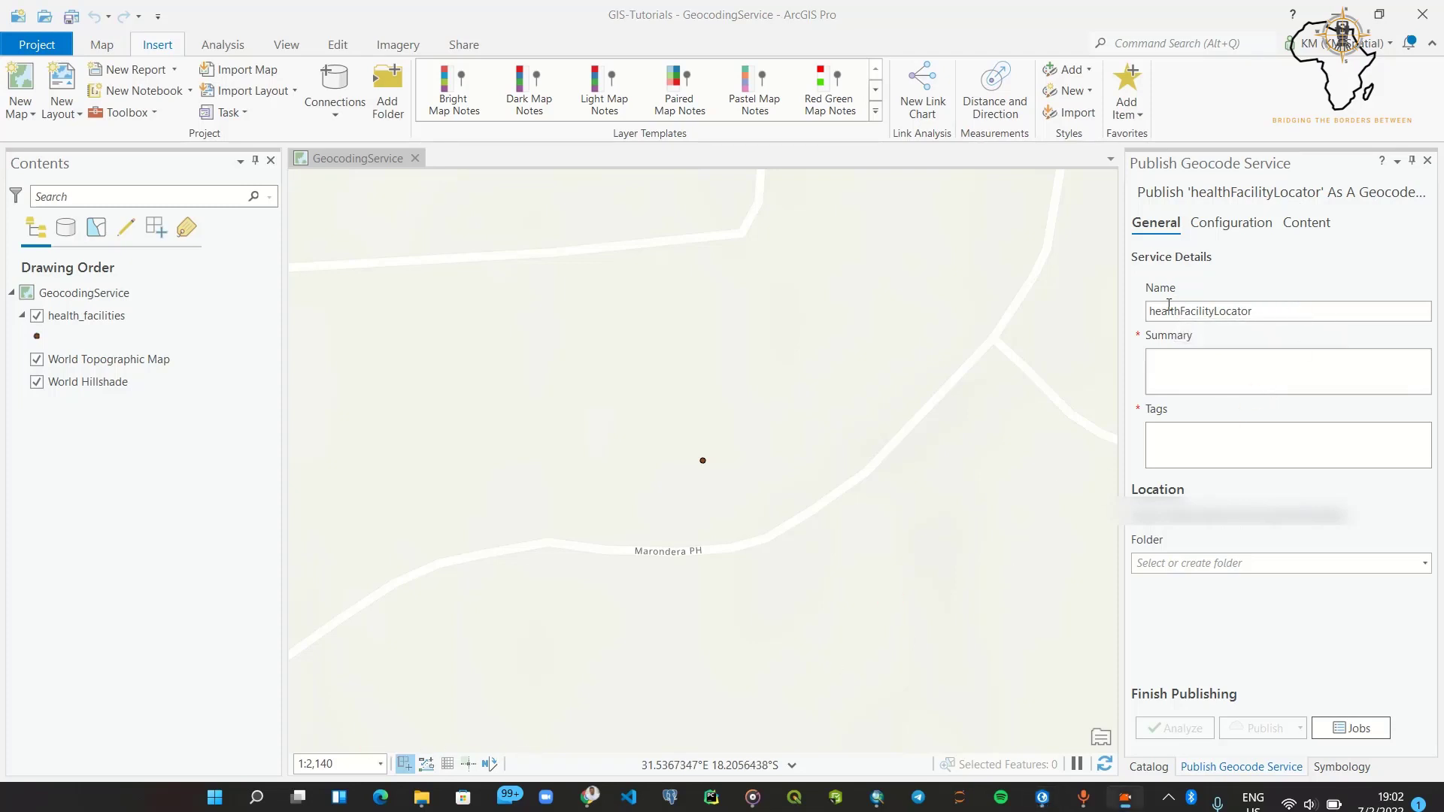
Step: Enter "Easily locate health facilities in Zimbabwe" as the geocode service's summary
left_click(1180, 368)
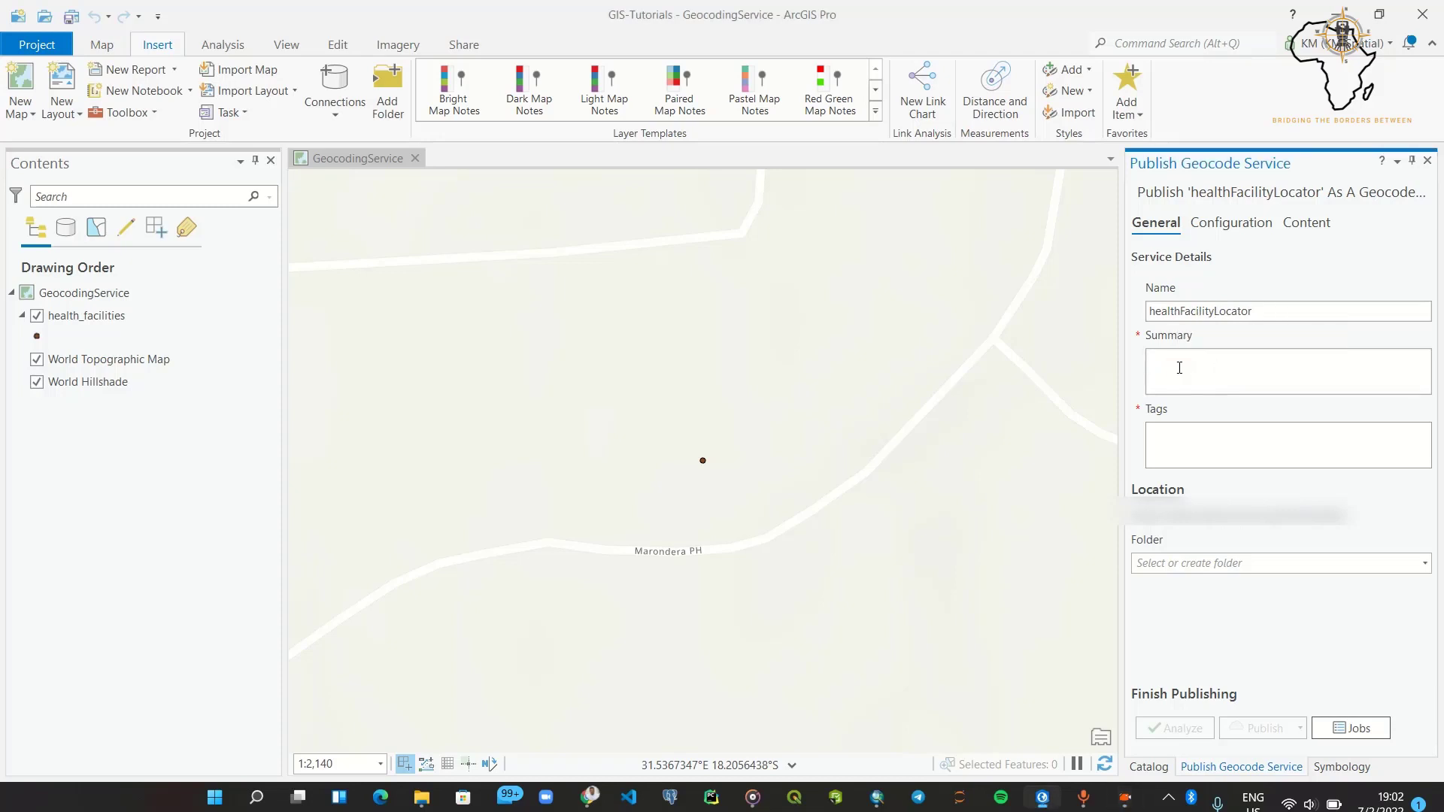
type("Easily ")
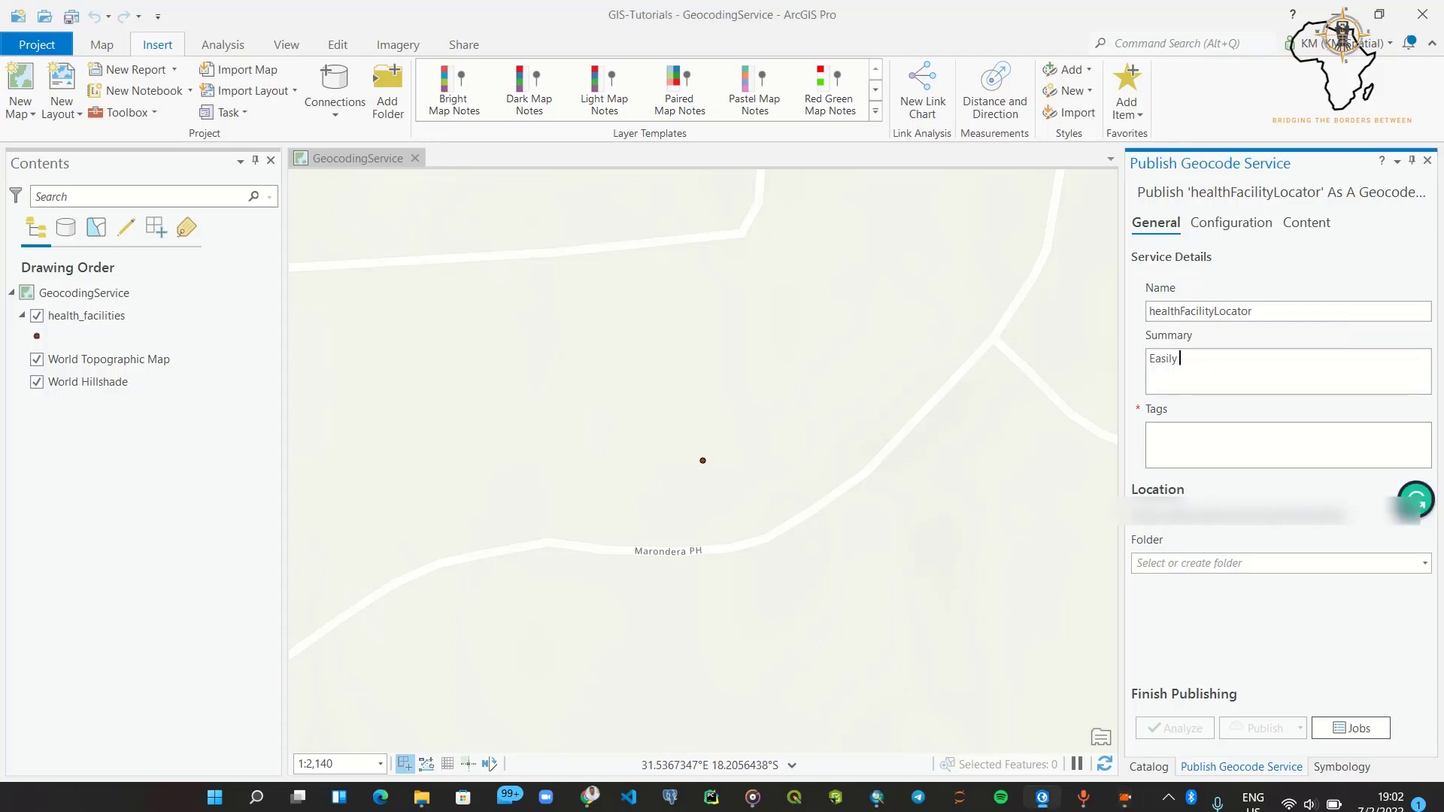
type("locate health facilities in Zimbabwe")
Step: Add the tags Health, Locator and Tutorial to the geocode service
left_click(1201, 437)
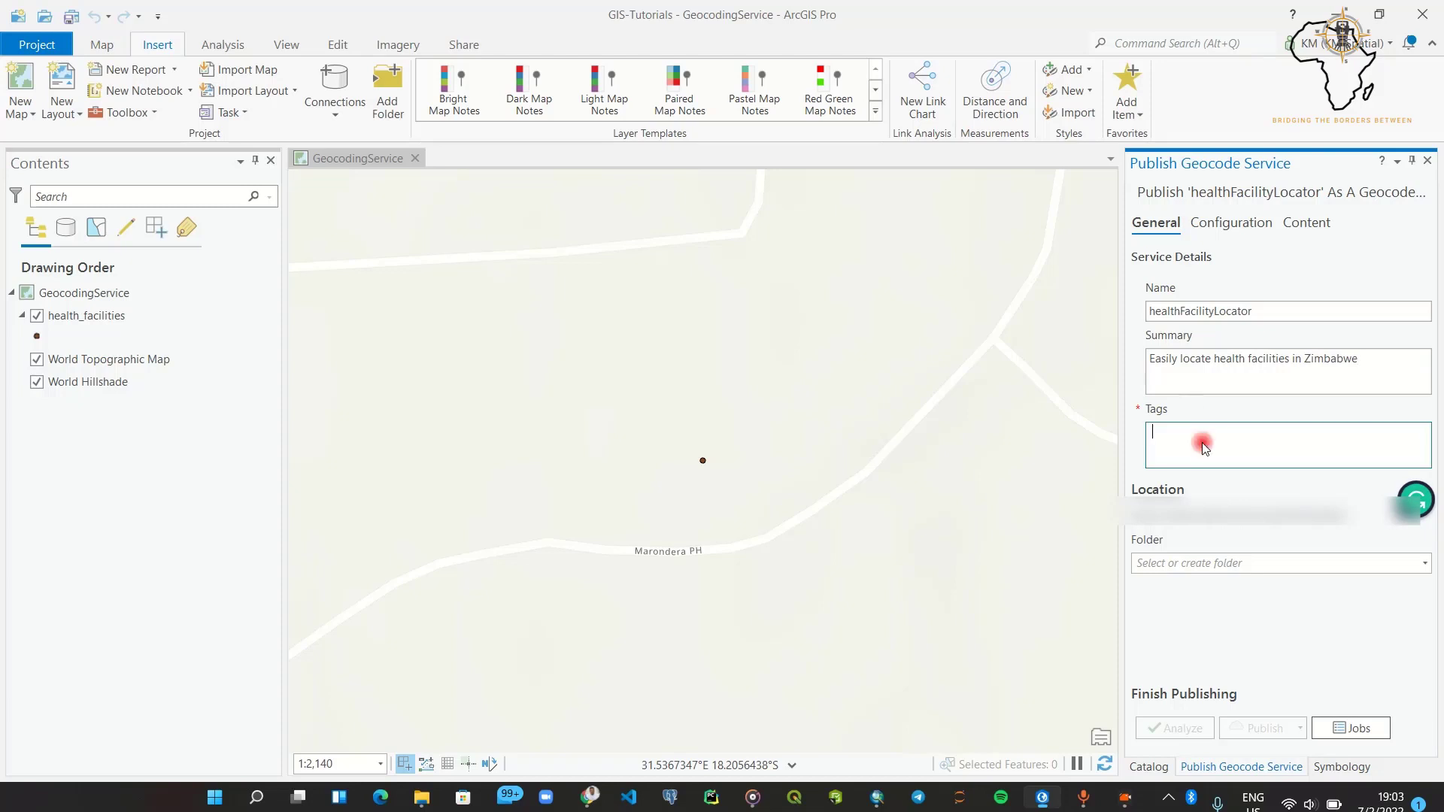
type("Health")
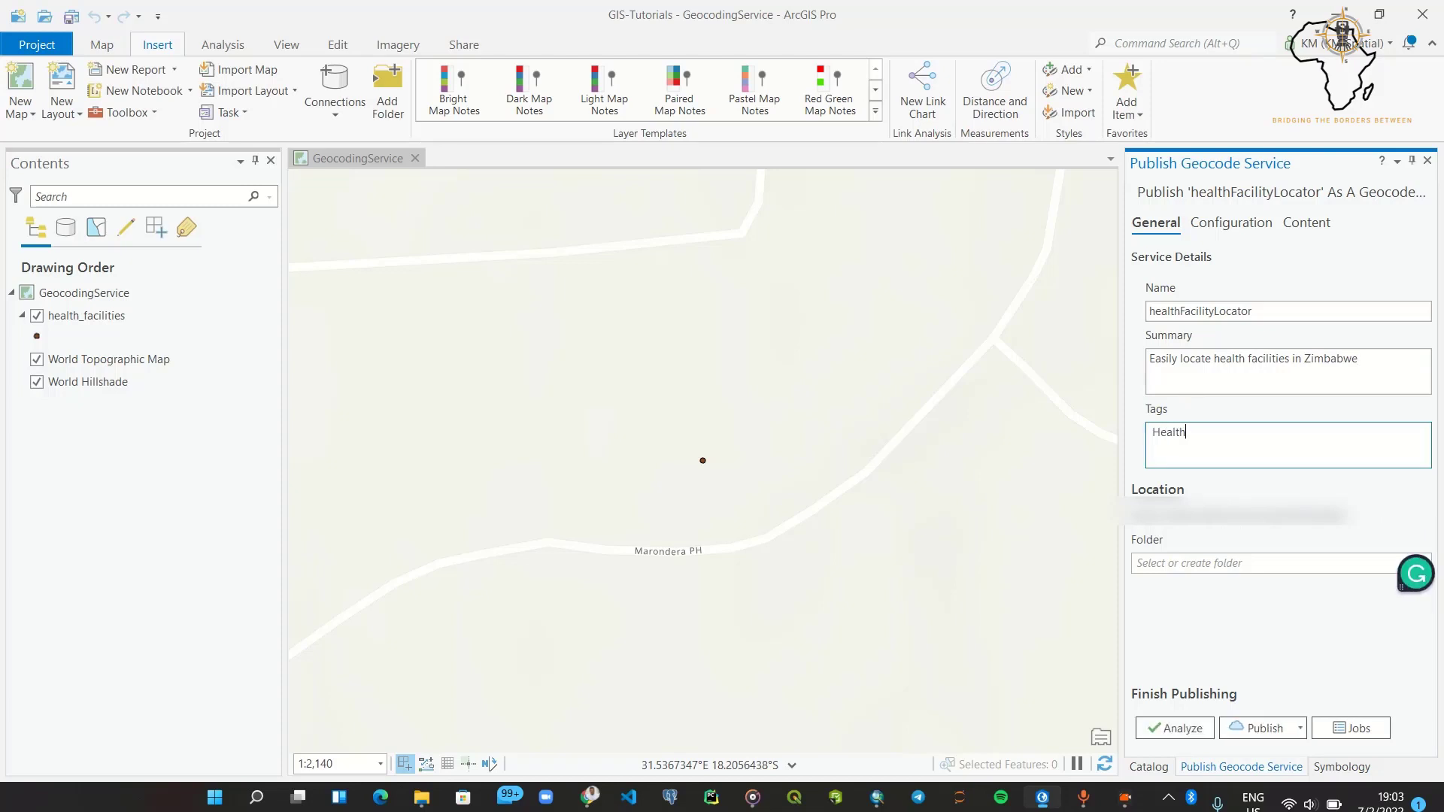
key("Return")
type("Locator")
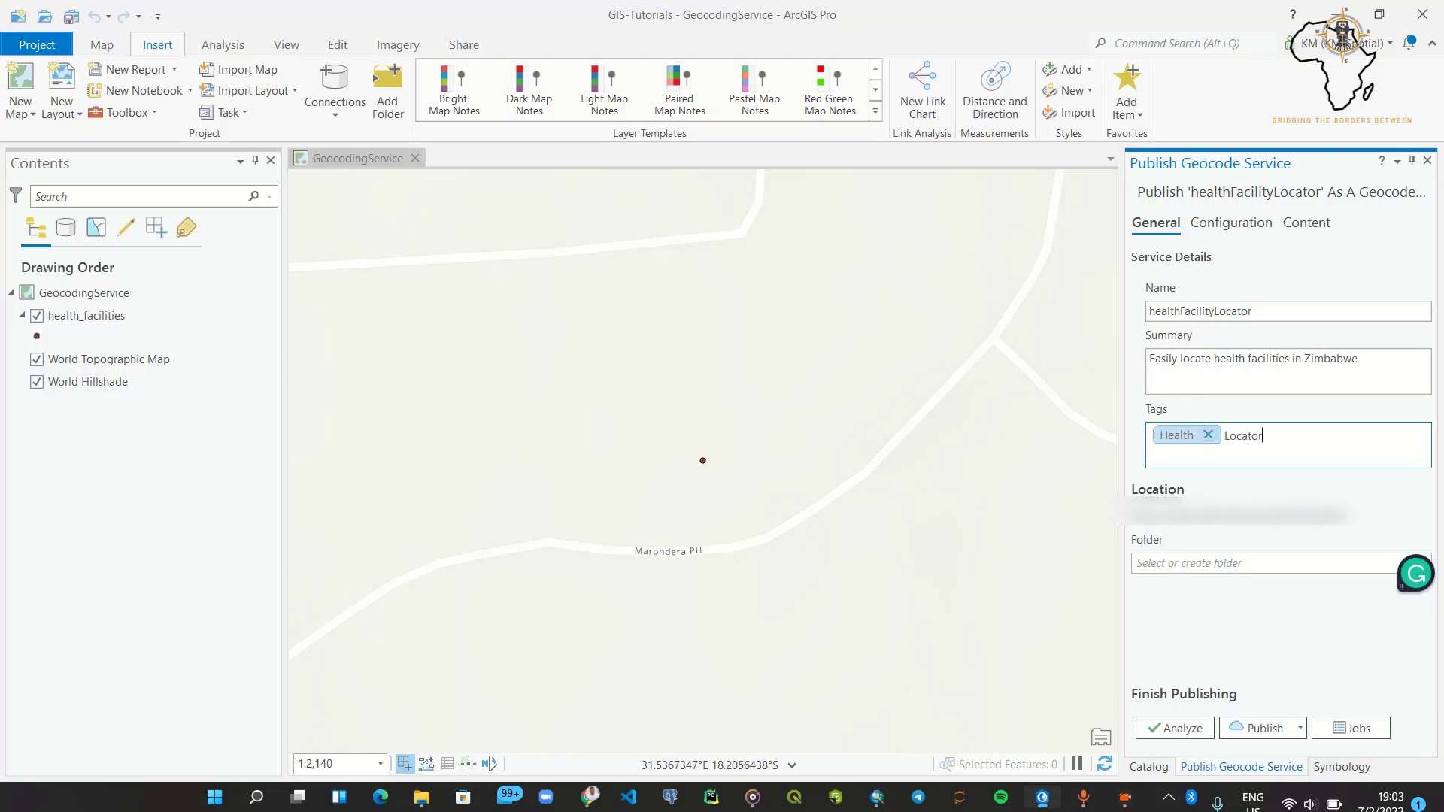
key("Return")
type("T")
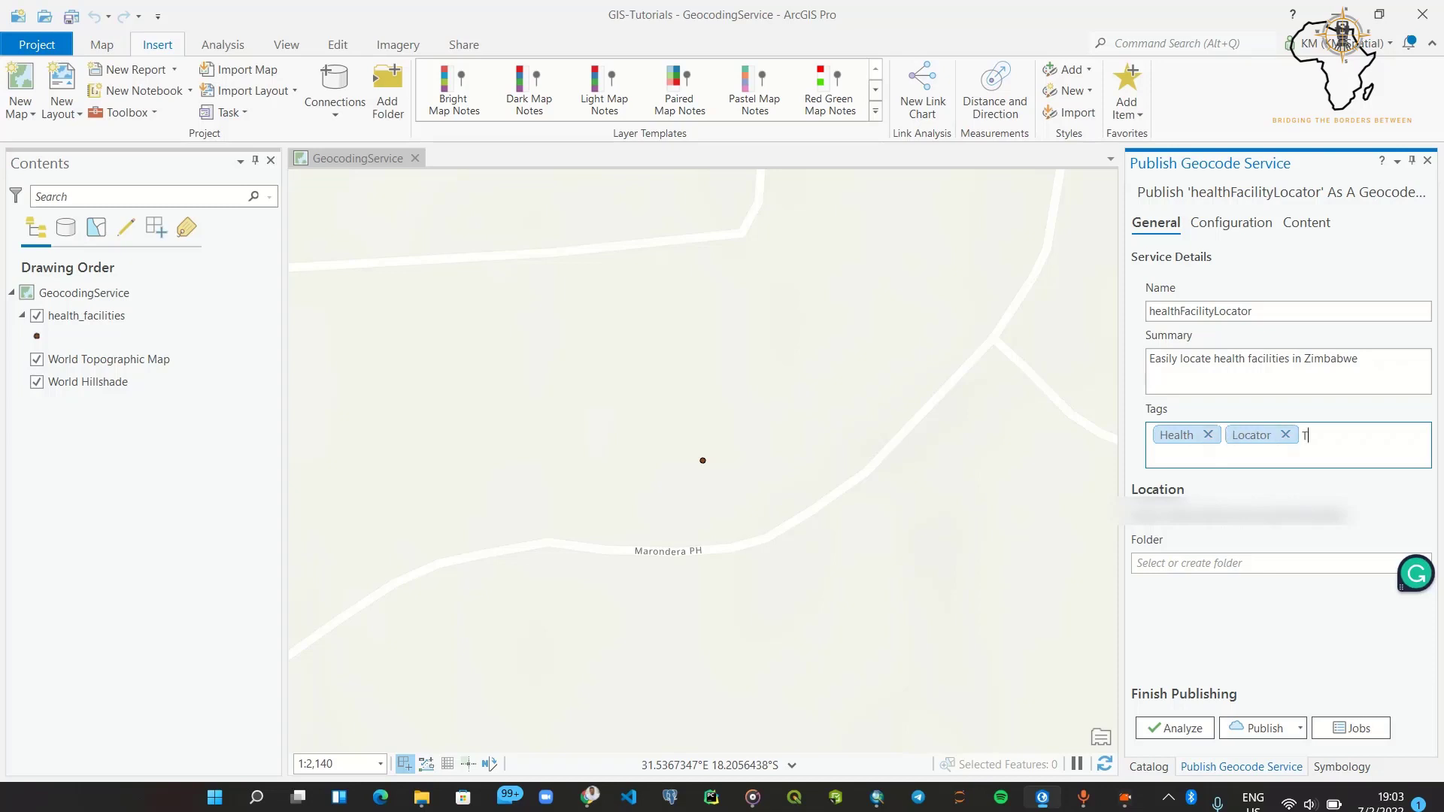
type("utorial")
key("Return")
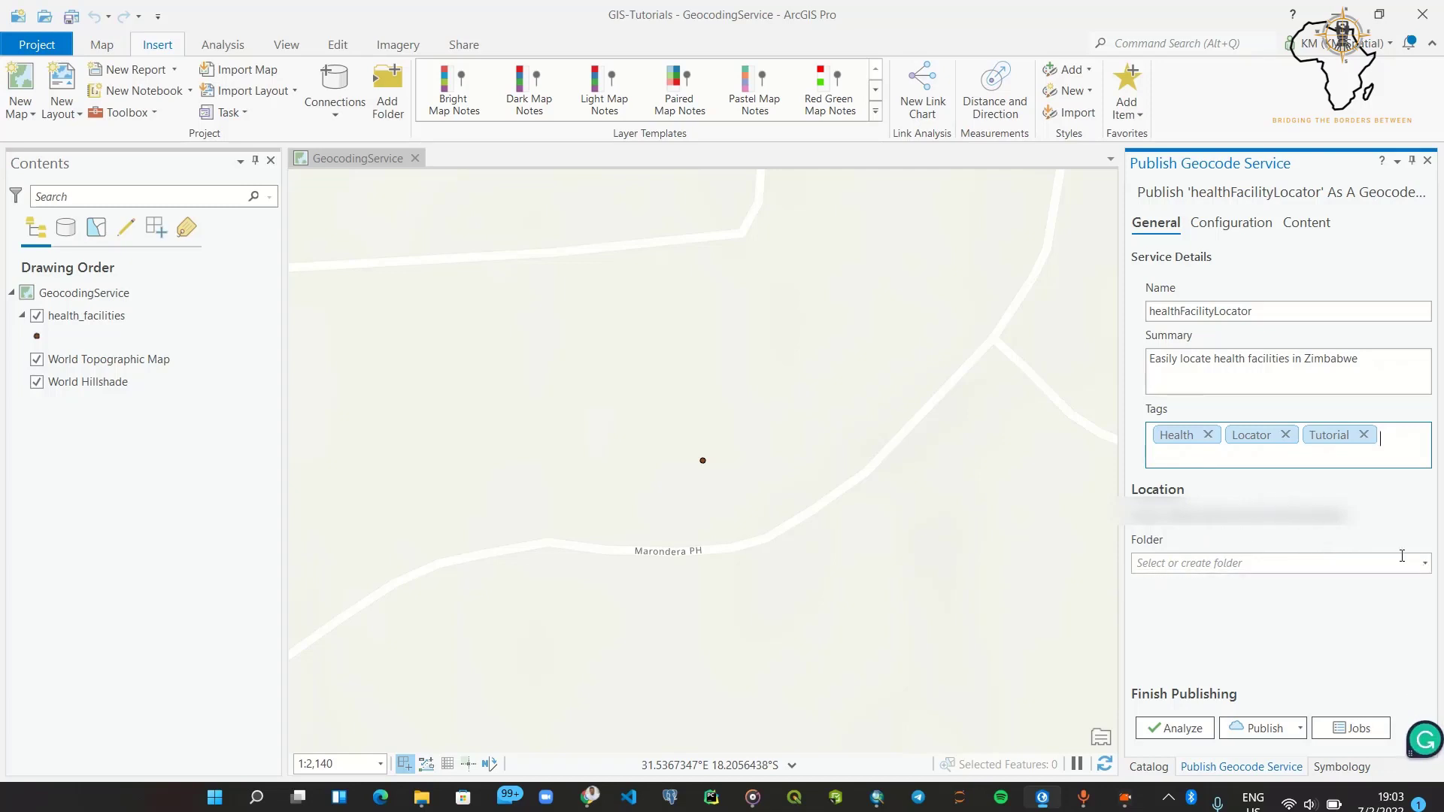
Step: Set the geocode service's server location to a new folder named Tutorials
left_click(1424, 564)
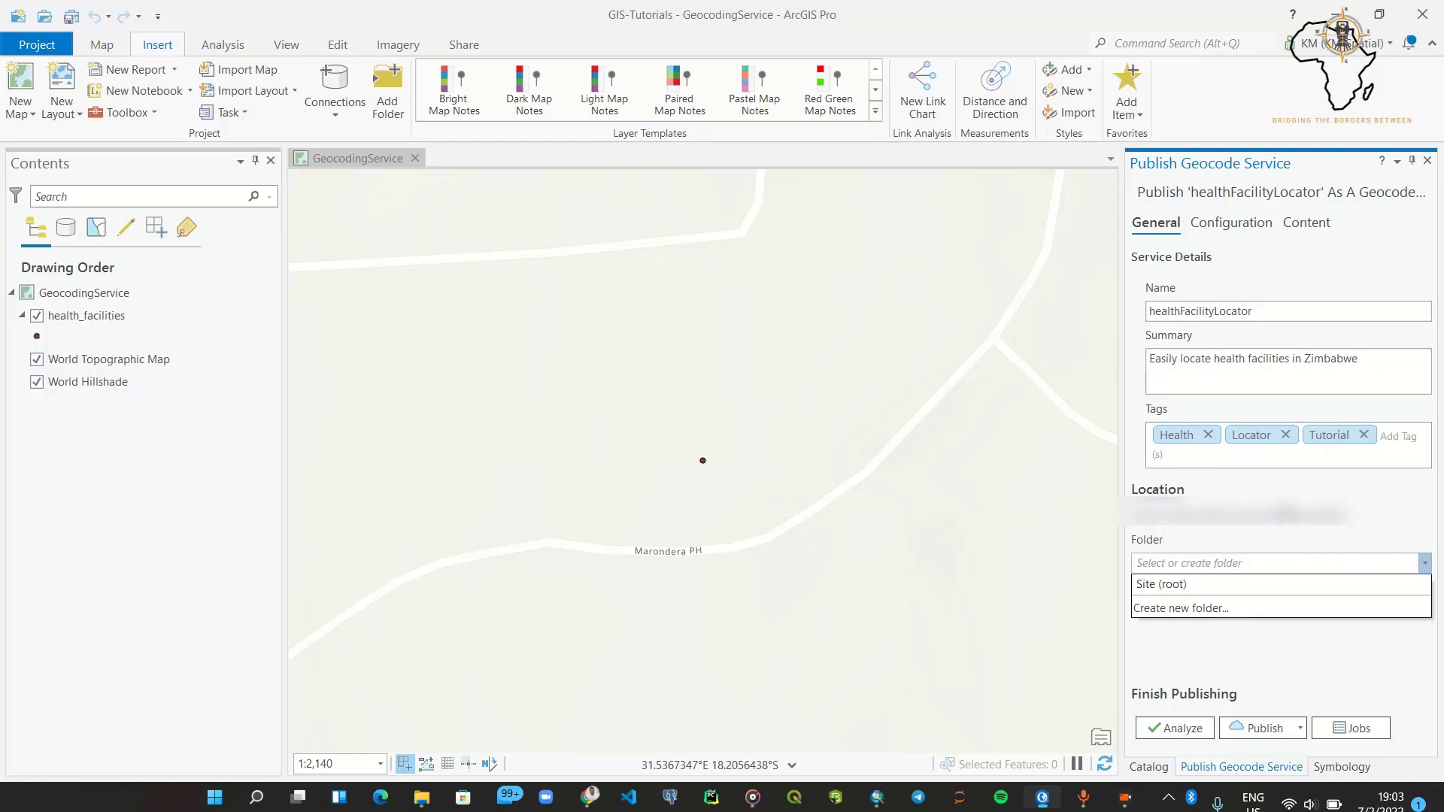
left_click(1192, 611)
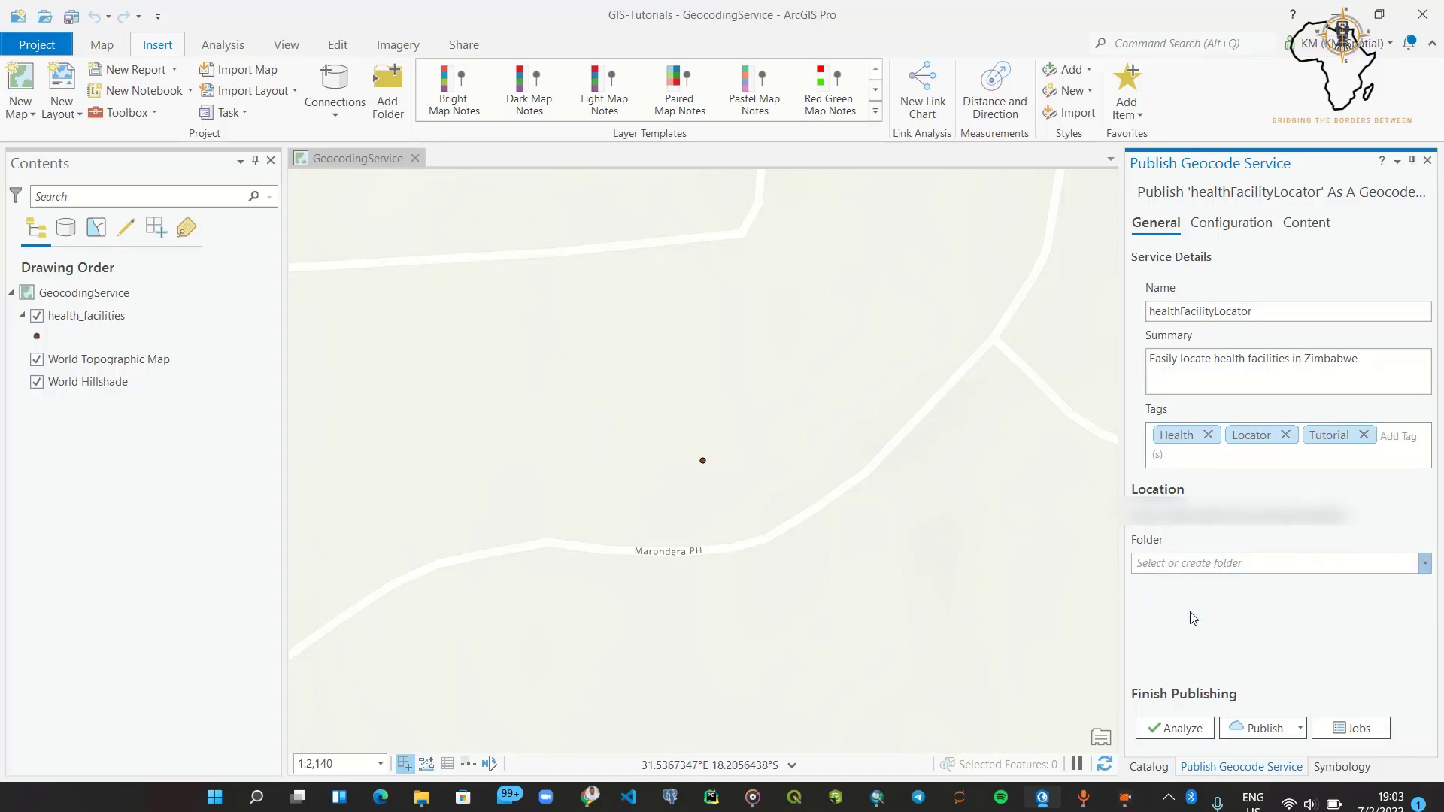
type("T")
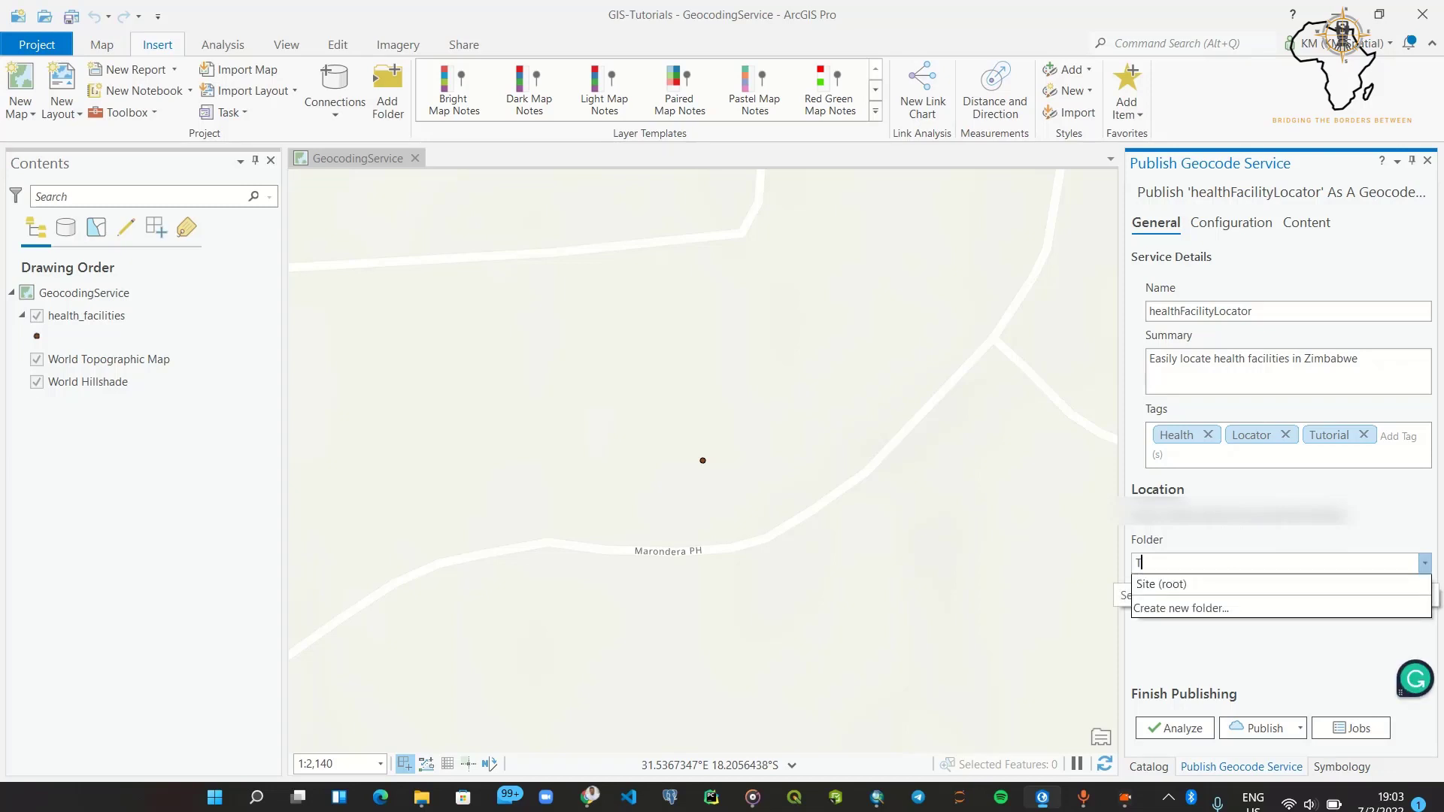
type("utorials")
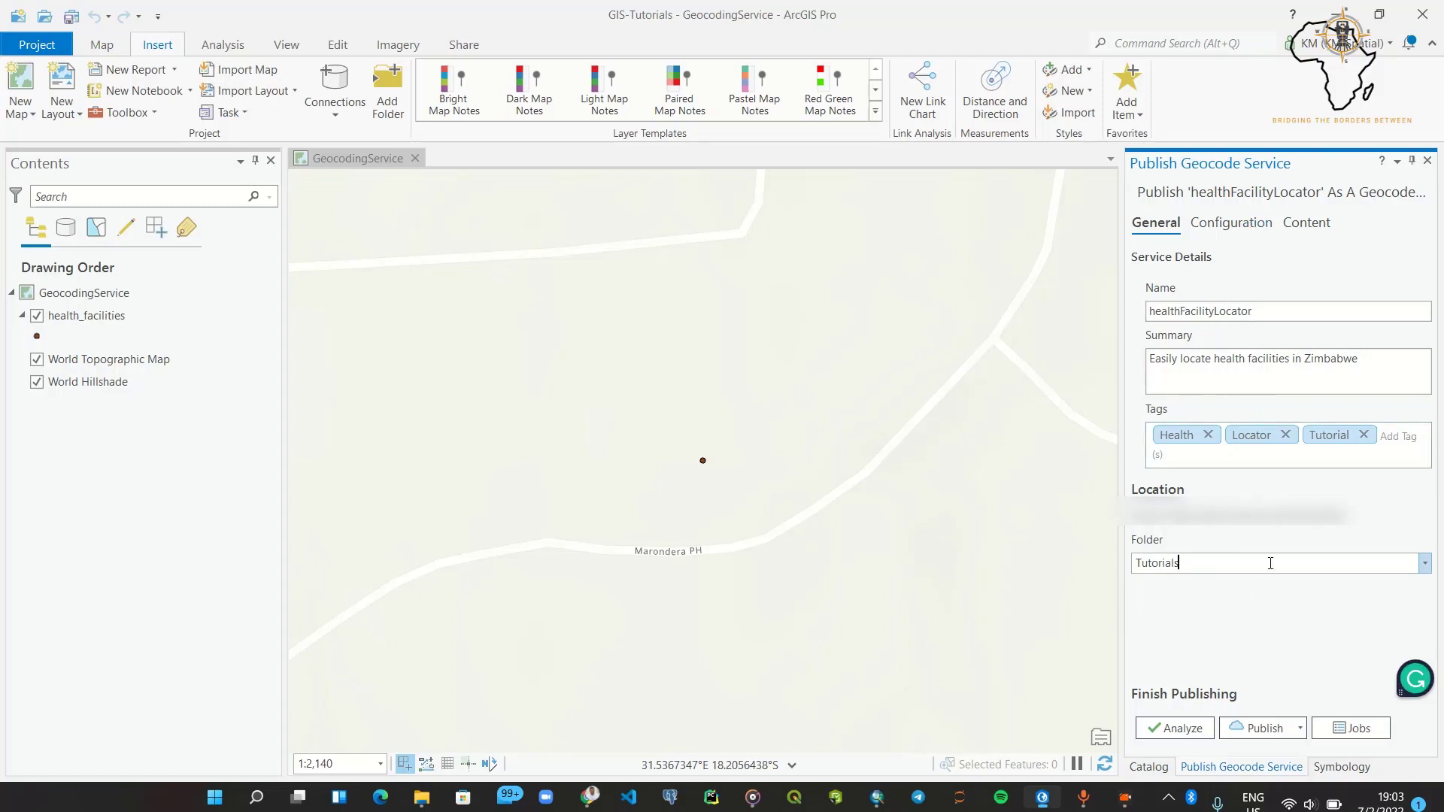
Step: Analyze the geocode service for errors and warnings, and publish it to the server
left_click(1180, 729)
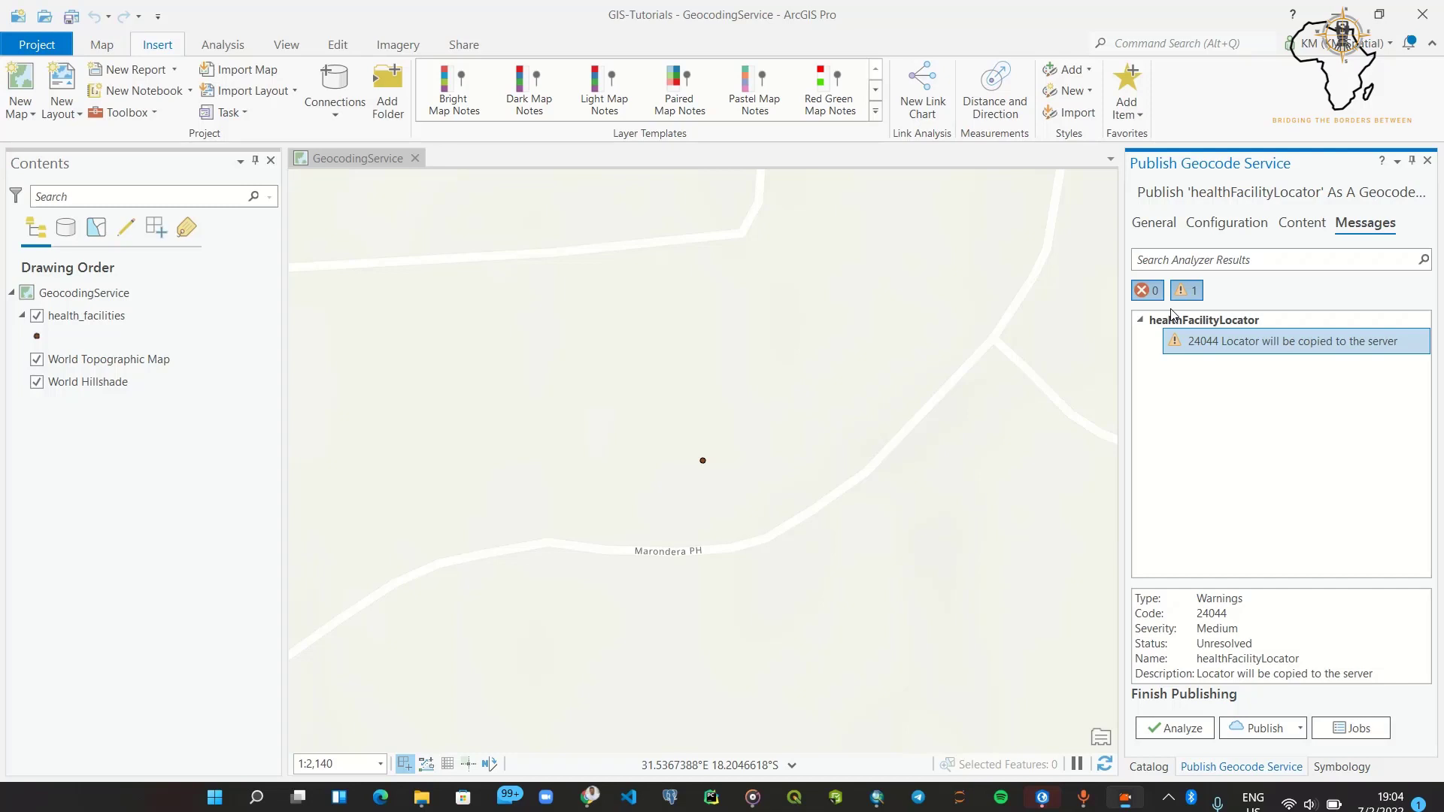
left_click(1267, 729)
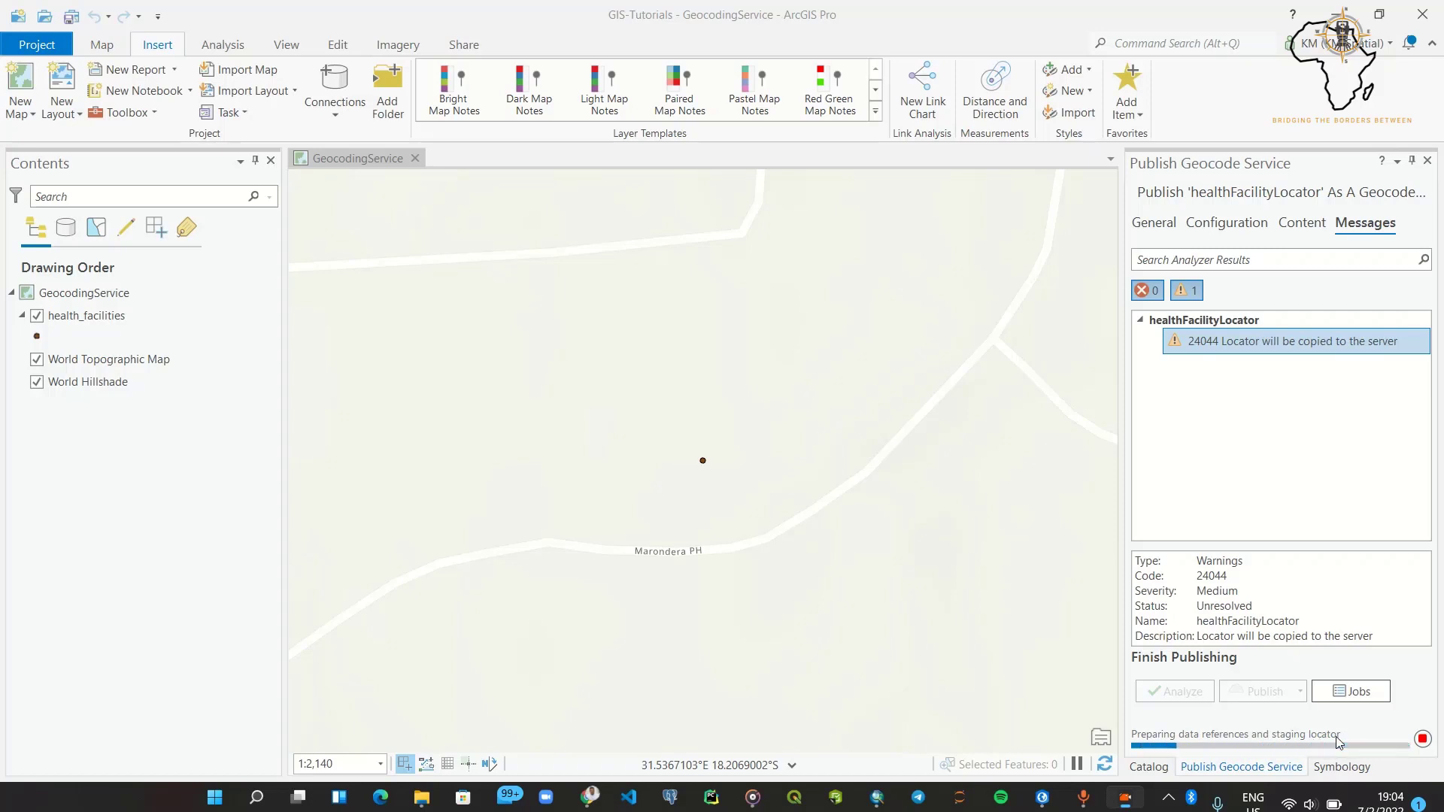
left_click(1322, 593)
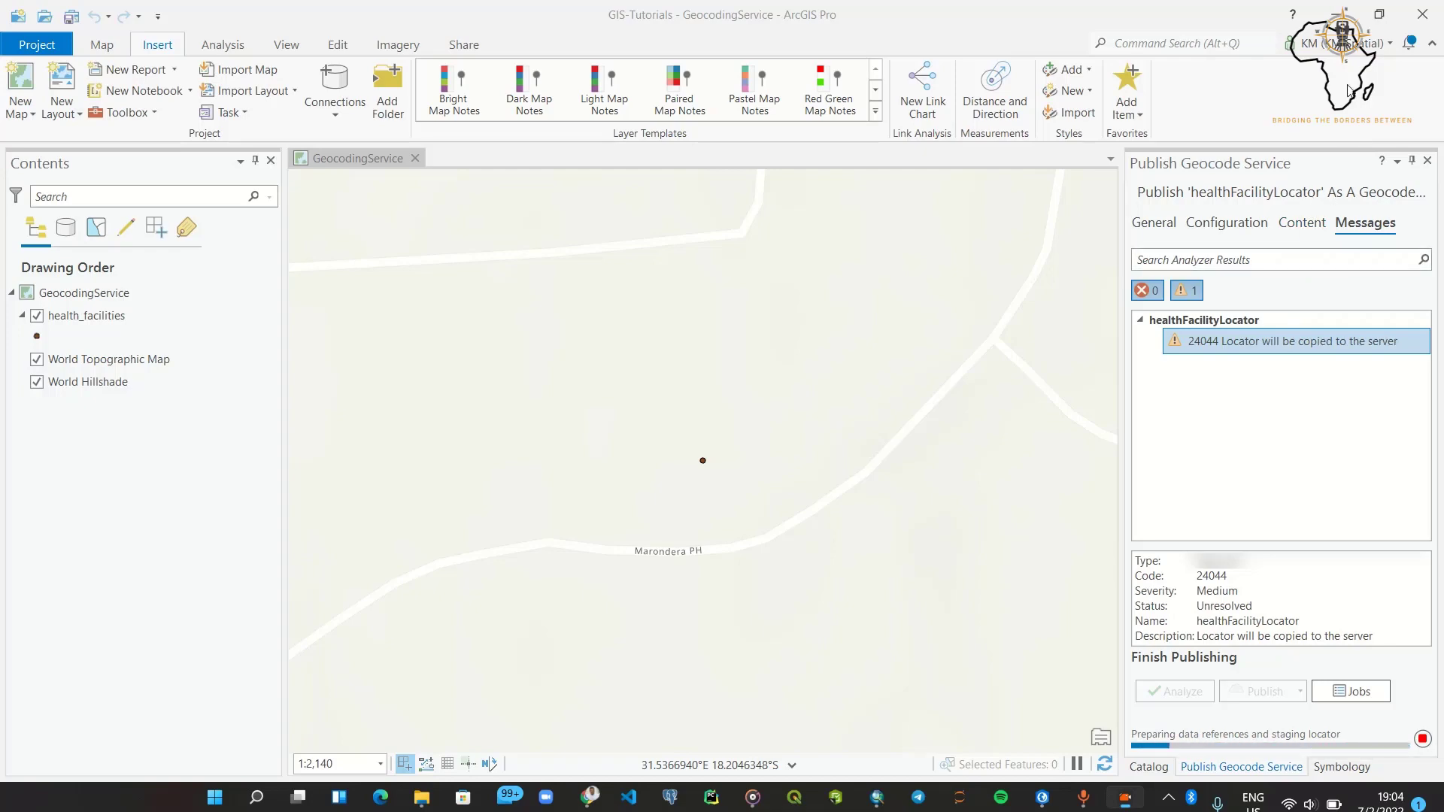
Step: Switch to ArcMap and start publishing healthFacilityLocator from the GIS-Tutorials folder as a geocode service, using the Publish a service option
left_click(1336, 14)
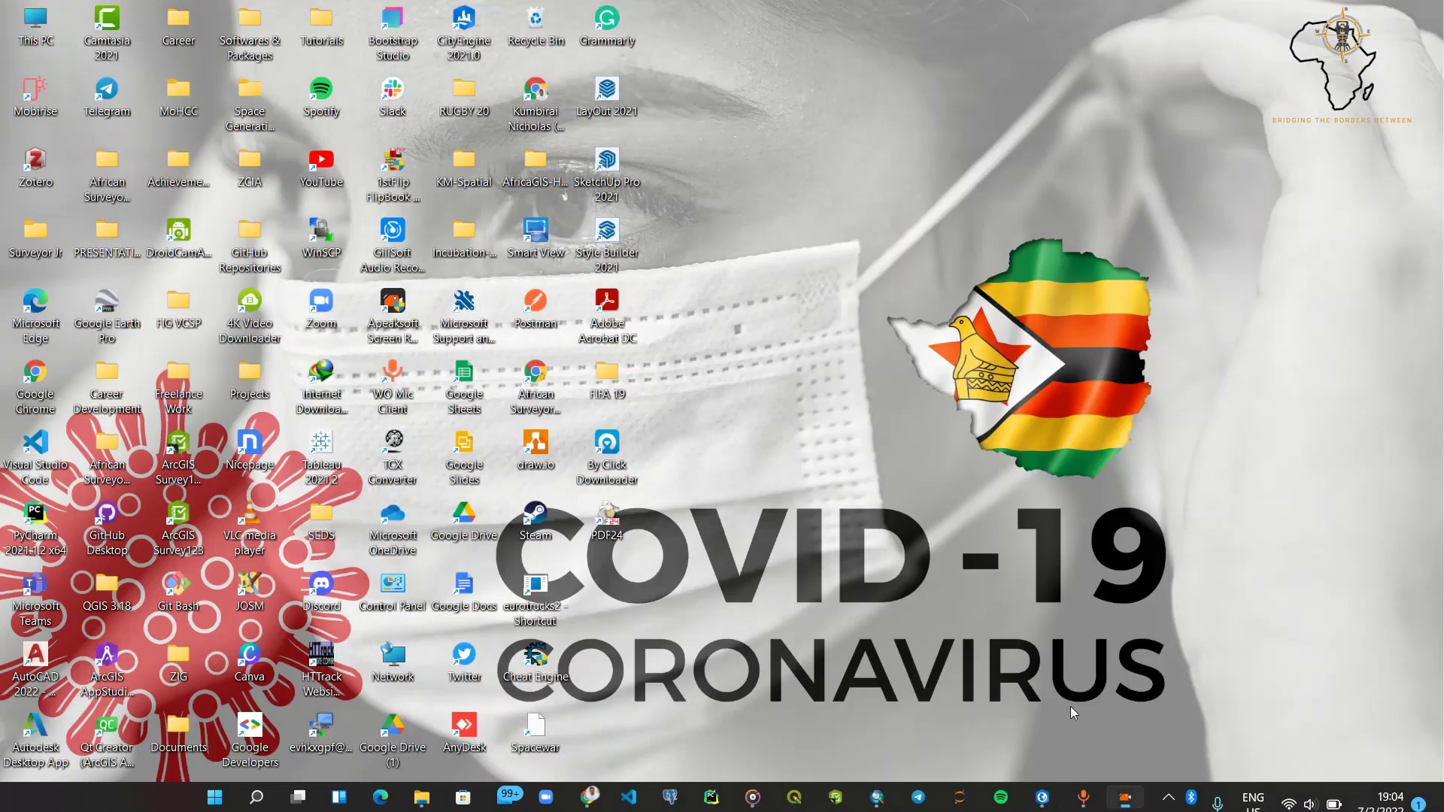
left_click(882, 800)
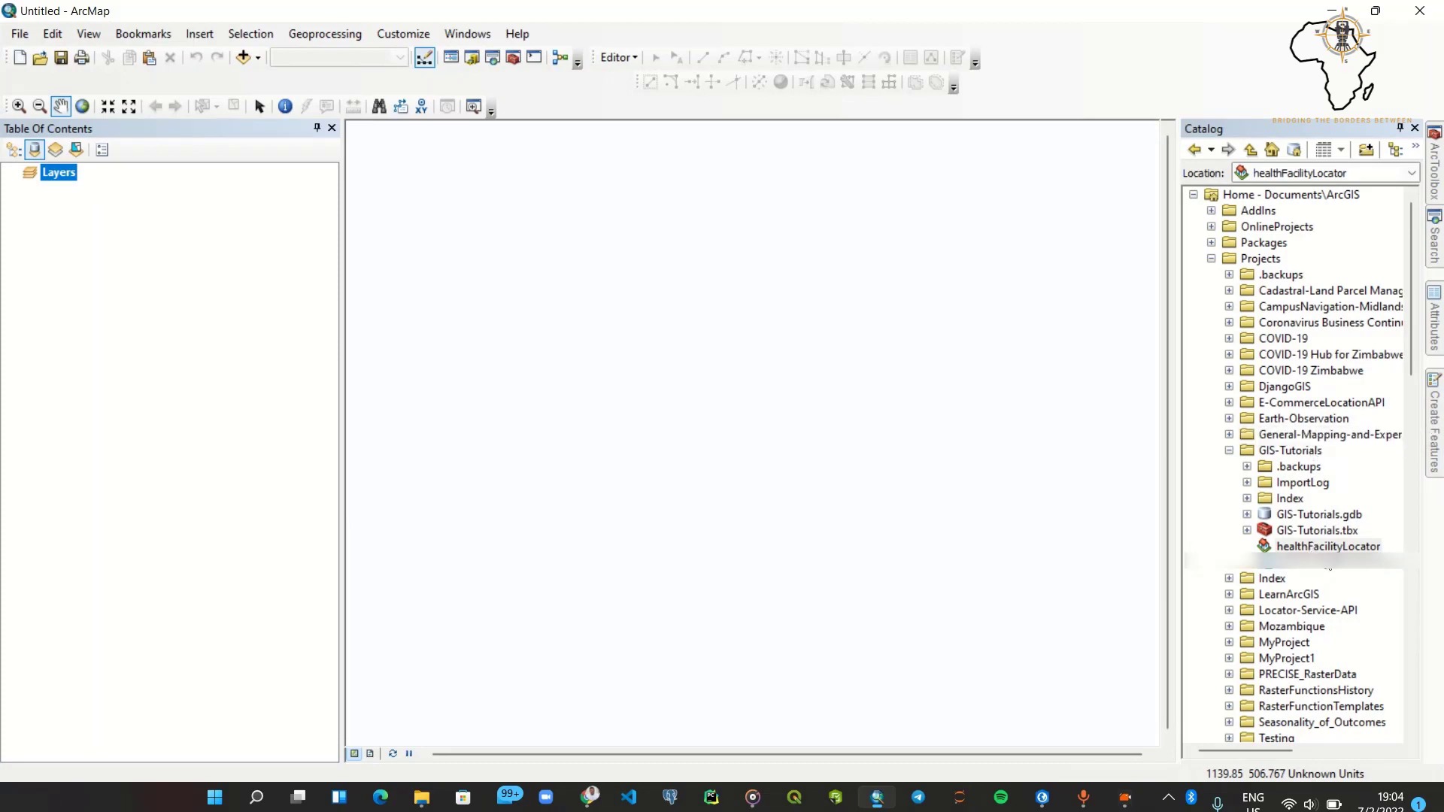
left_click(1330, 547)
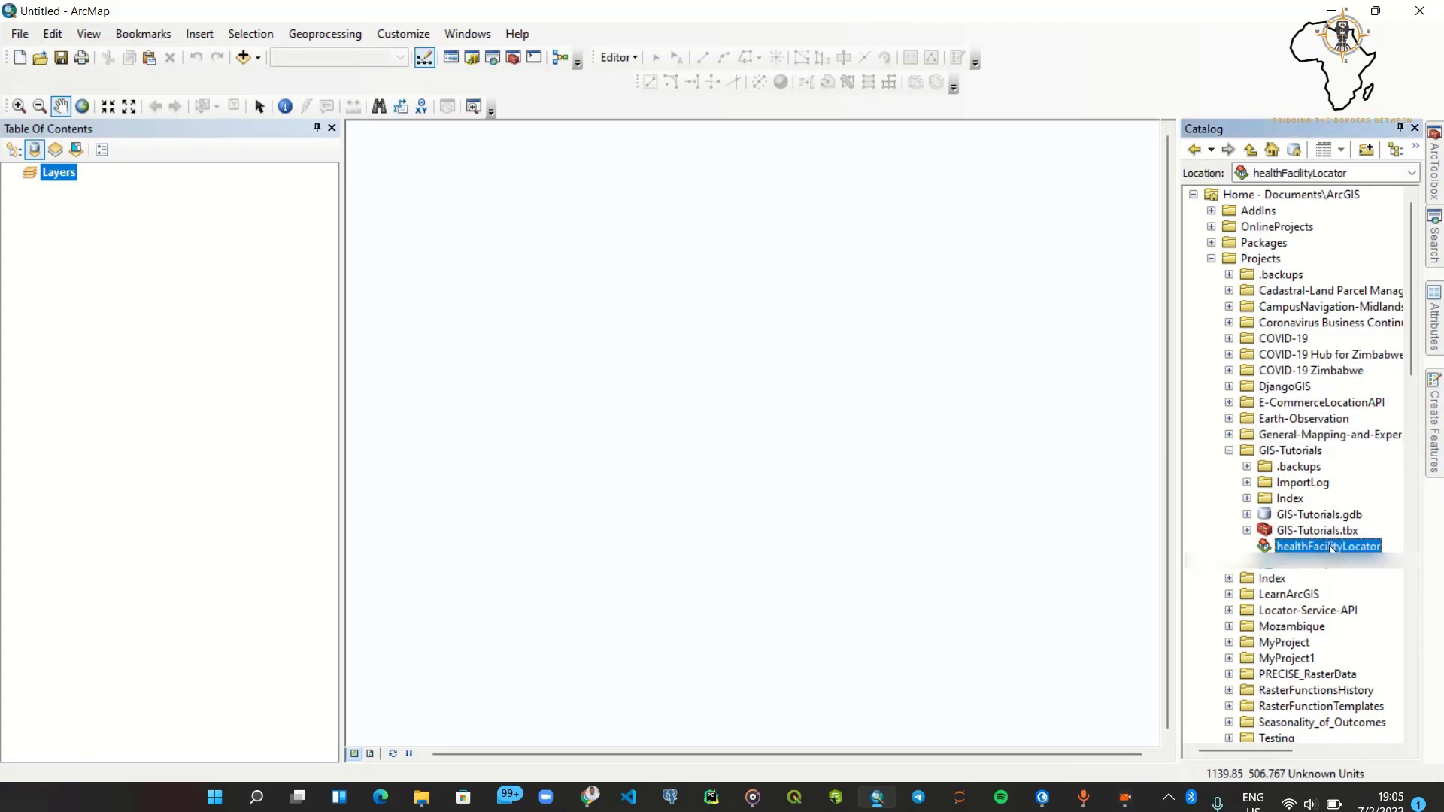
right_click(1330, 546)
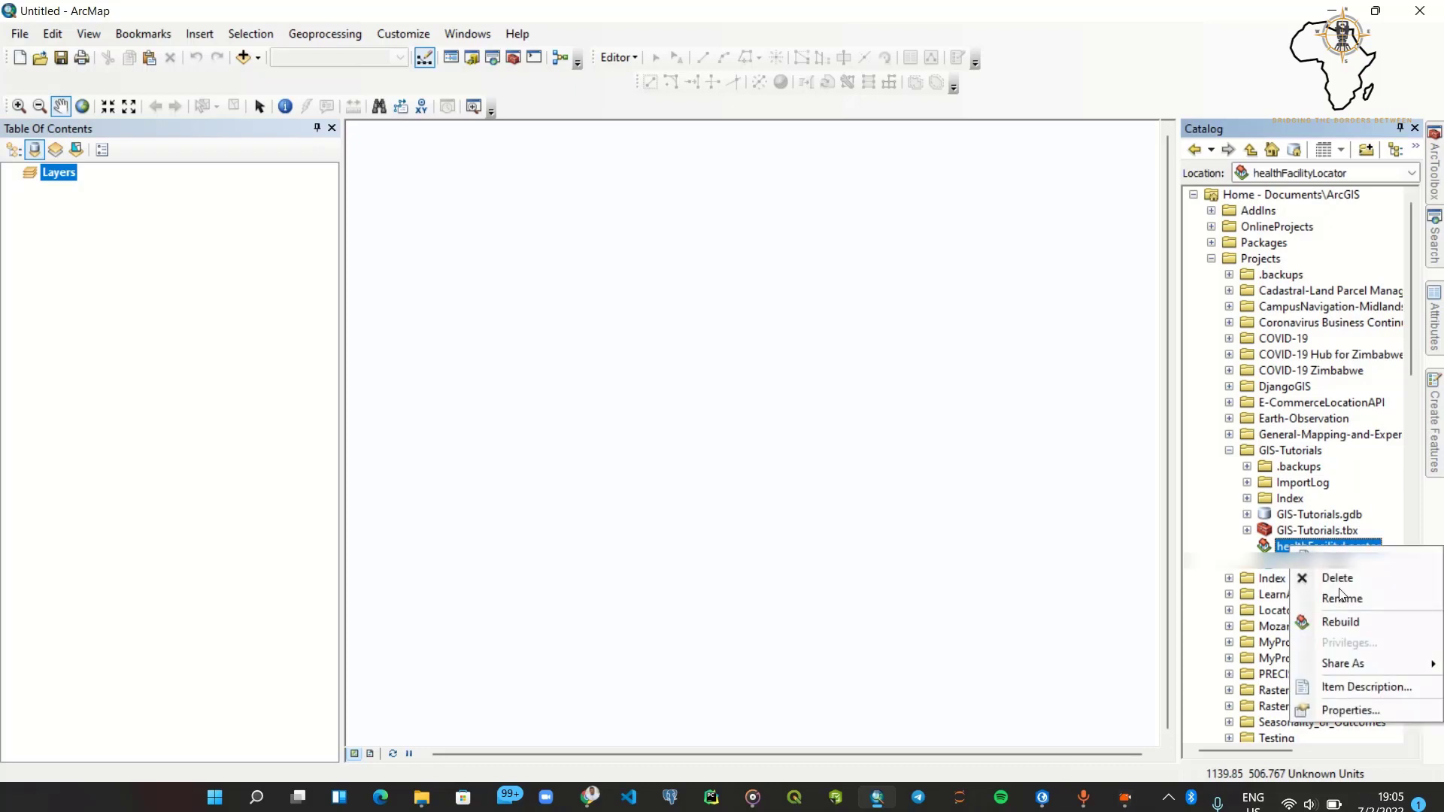
mouse_move(1354, 663)
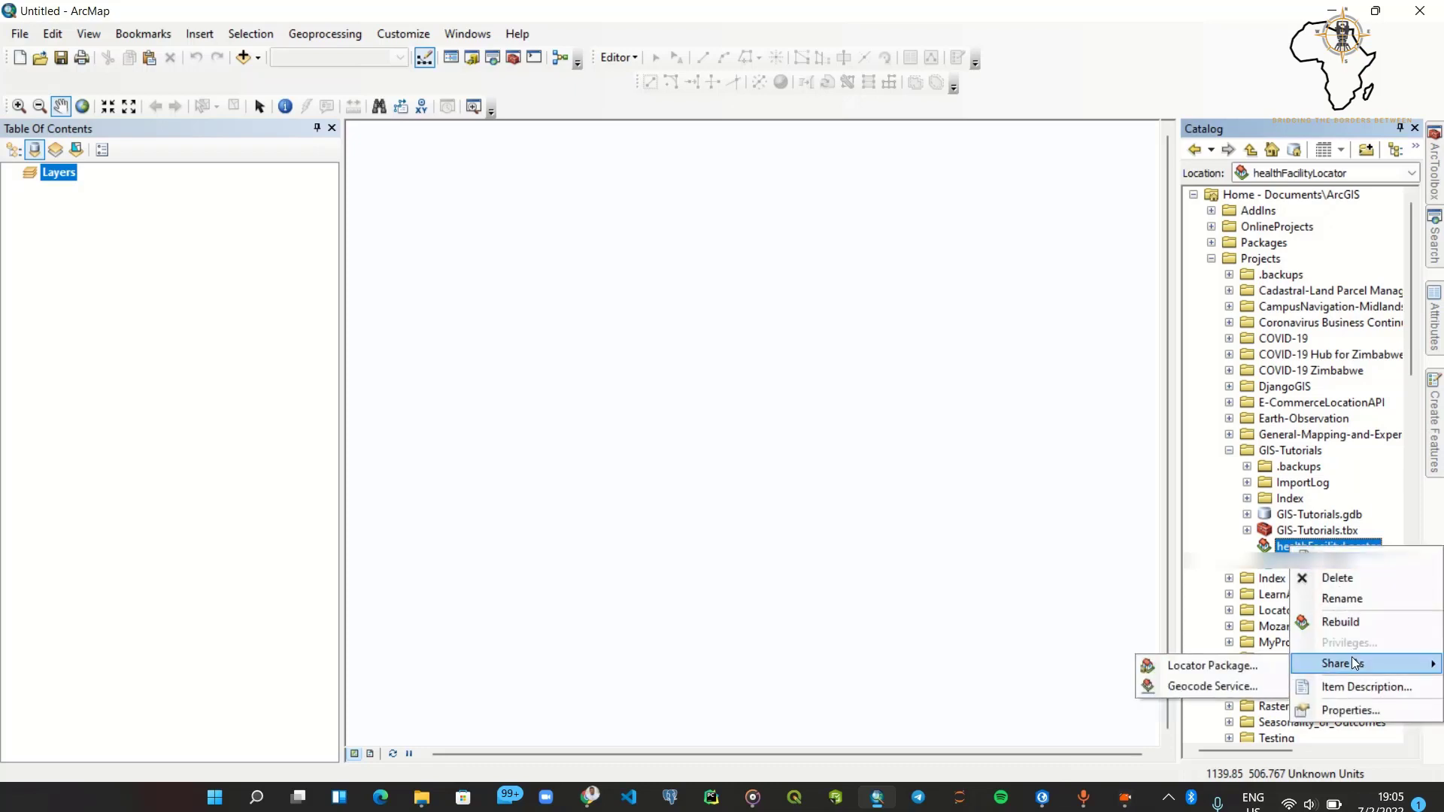
left_click(1211, 687)
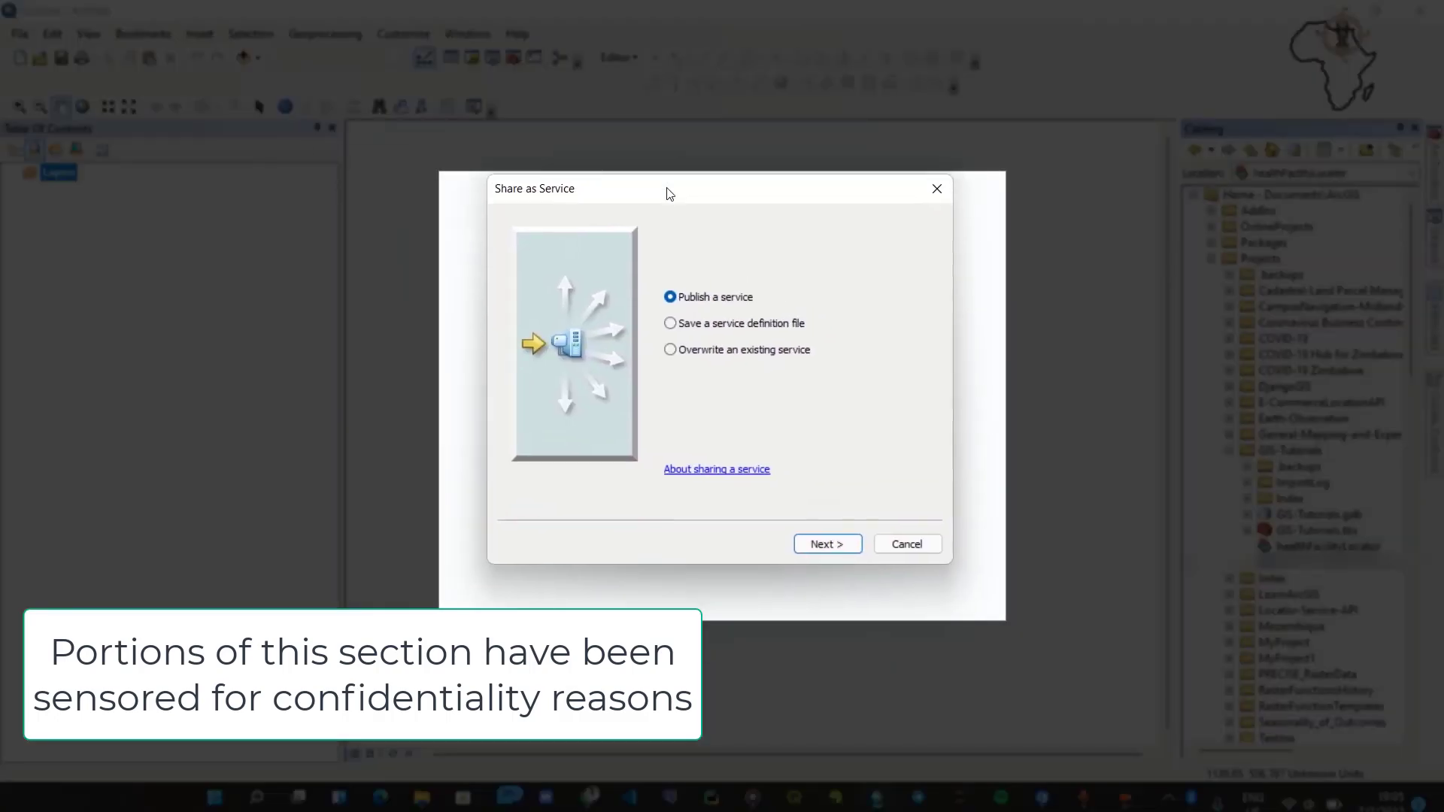
left_click(811, 557)
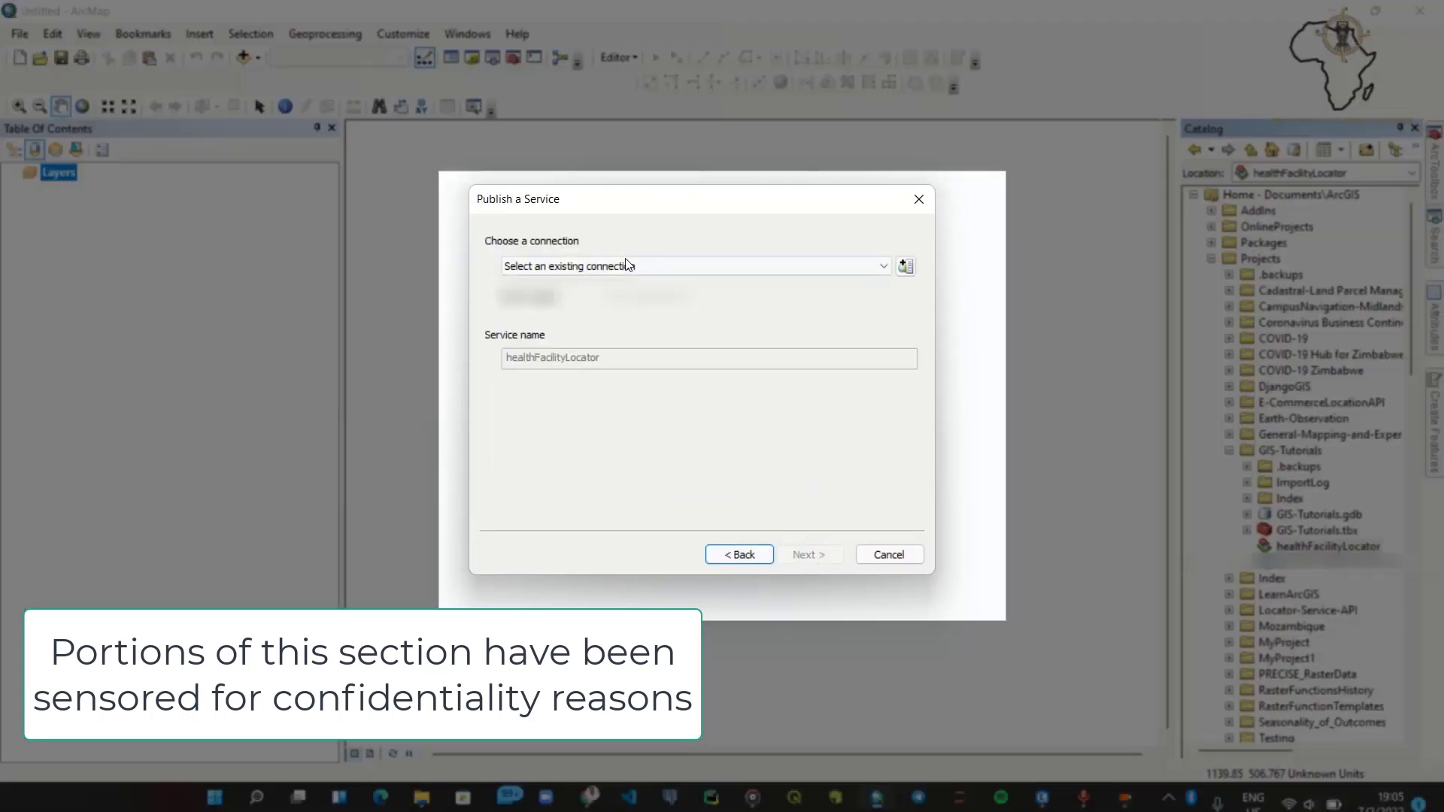
left_click(630, 267)
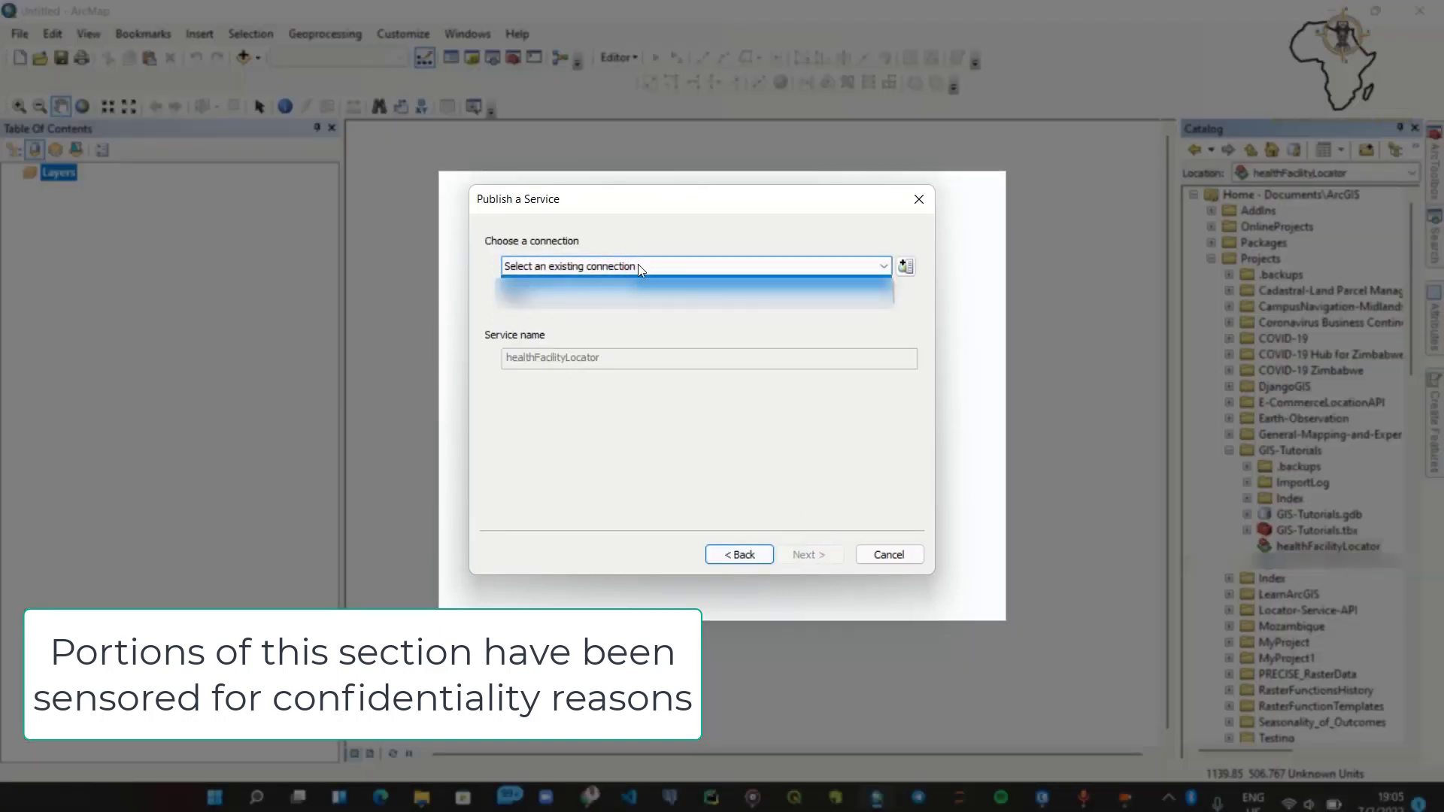
left_click(812, 324)
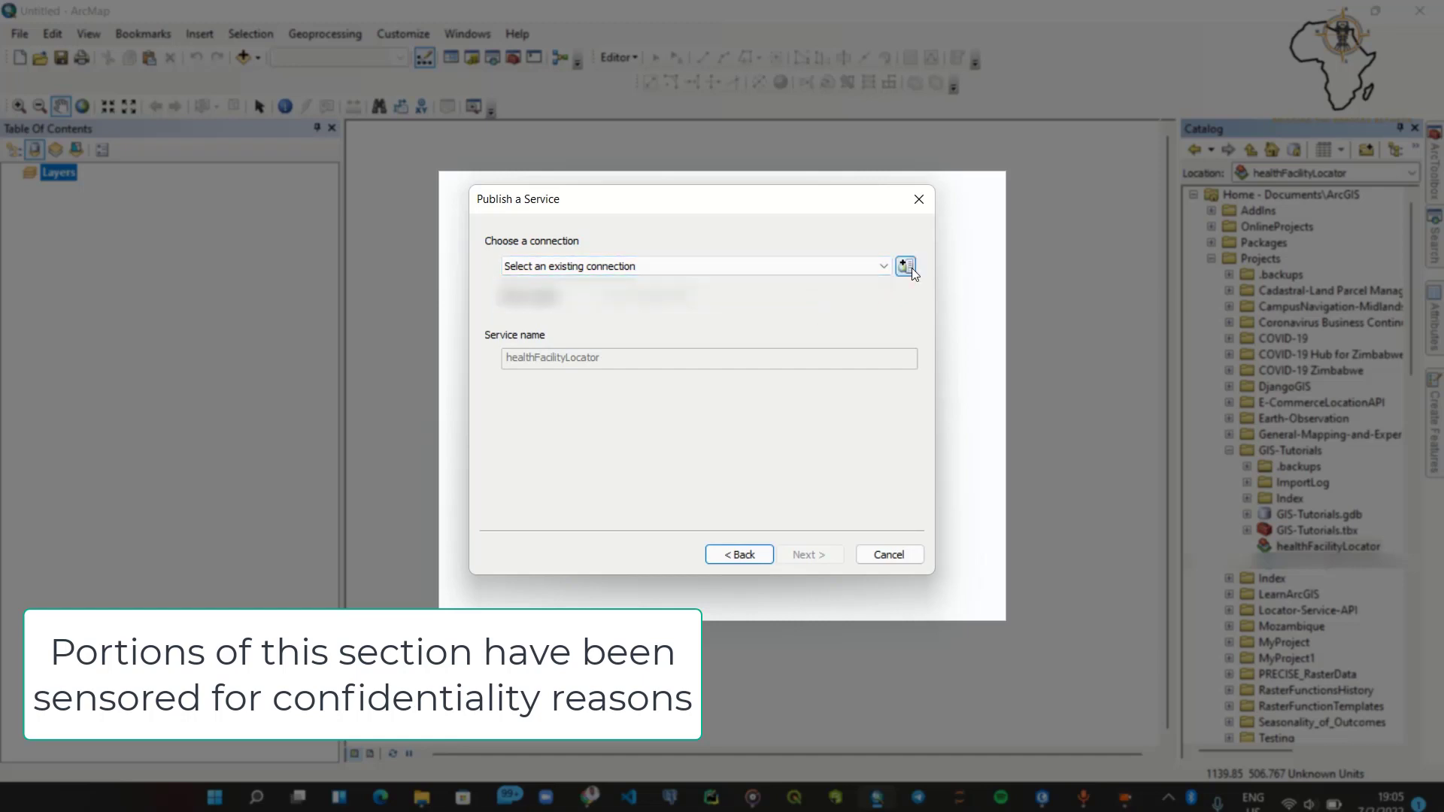
left_click(710, 268)
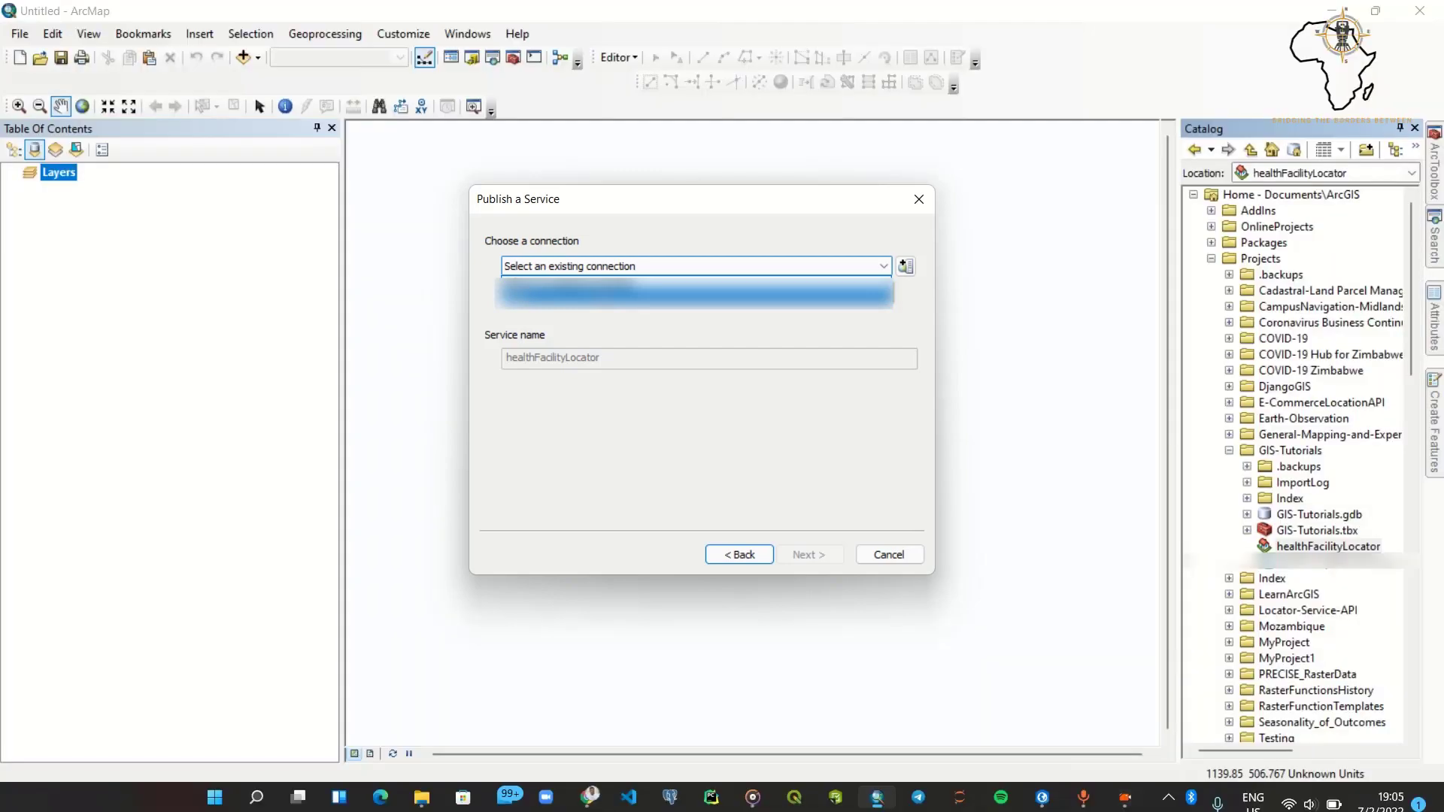
left_click(693, 319)
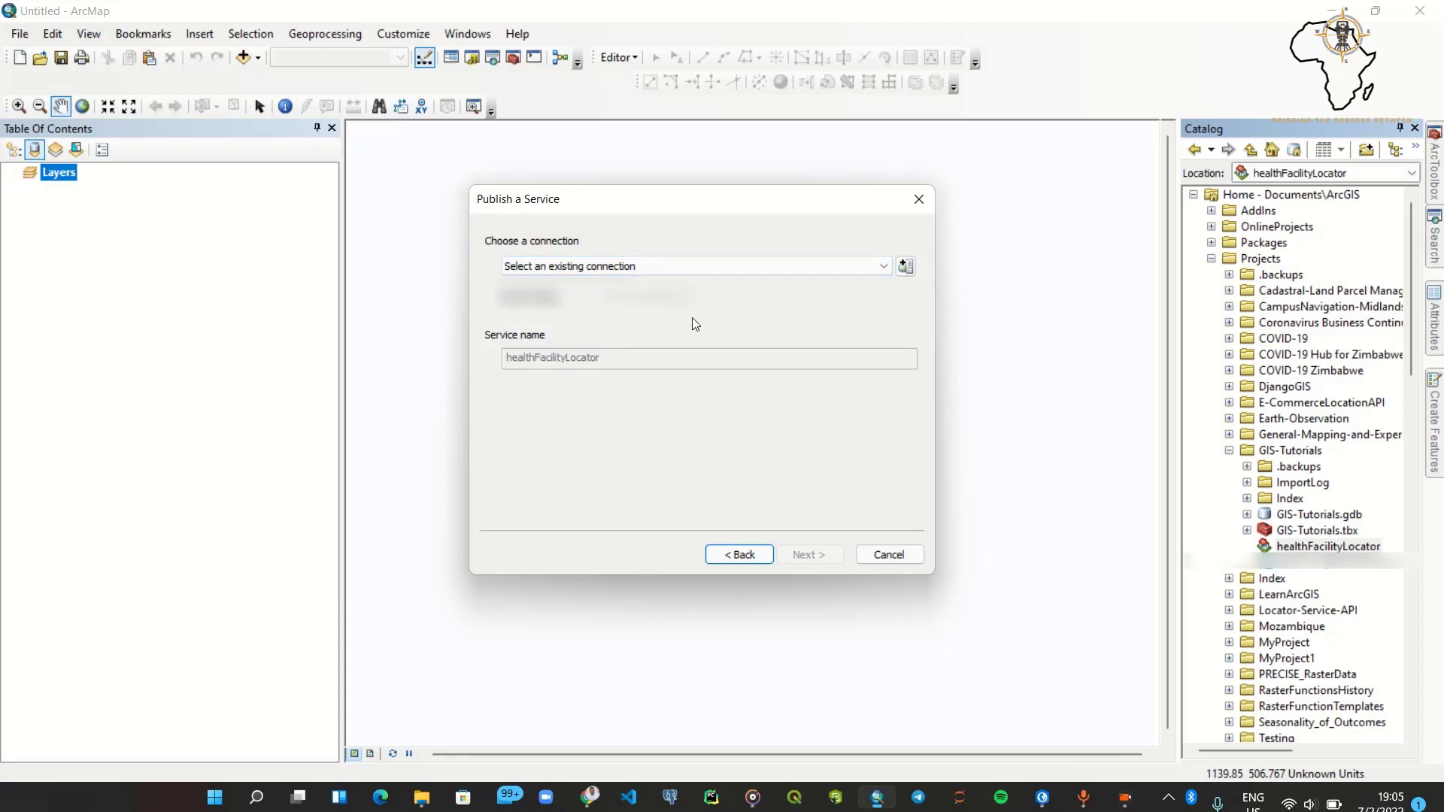
left_click(907, 267)
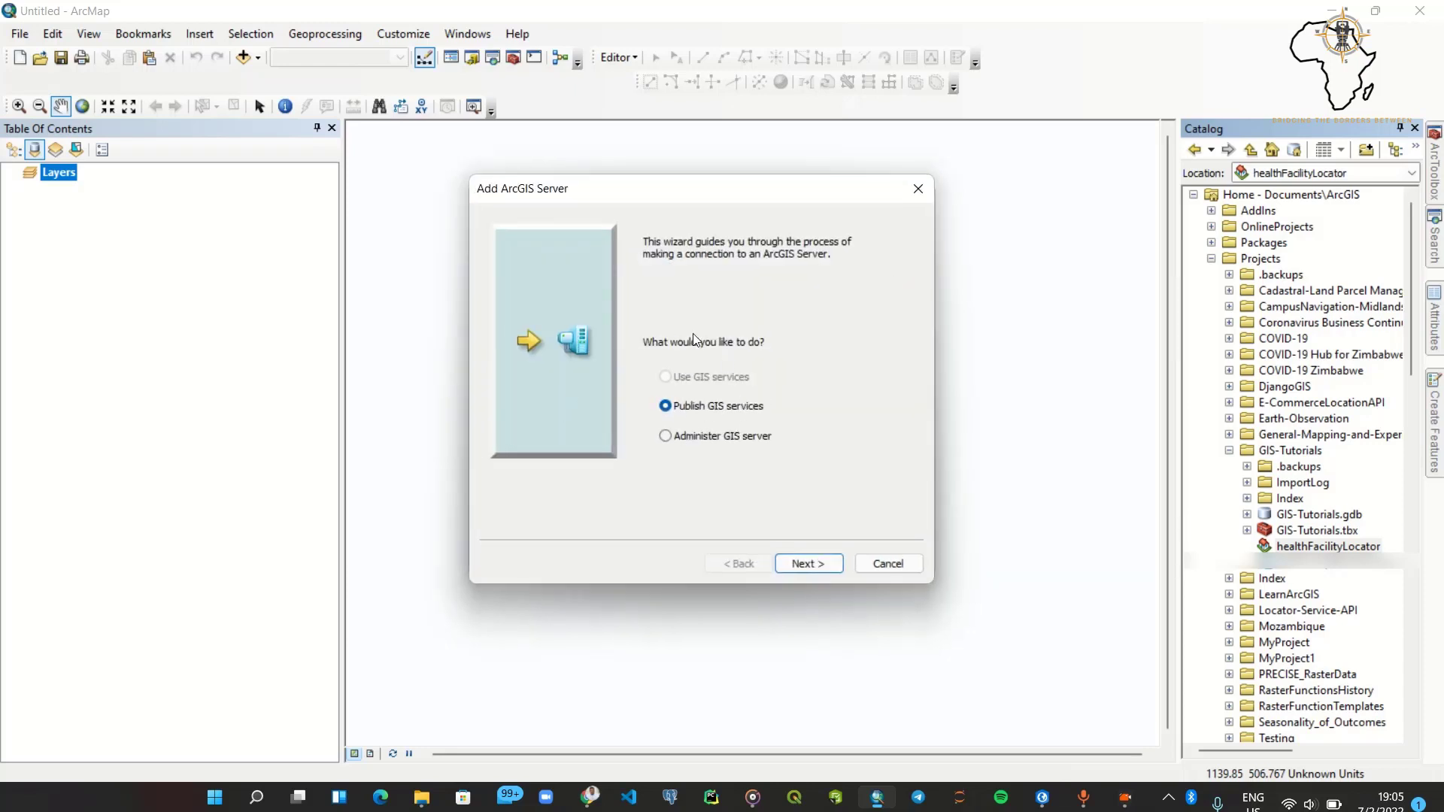
left_click_drag(684, 192, 609, 169)
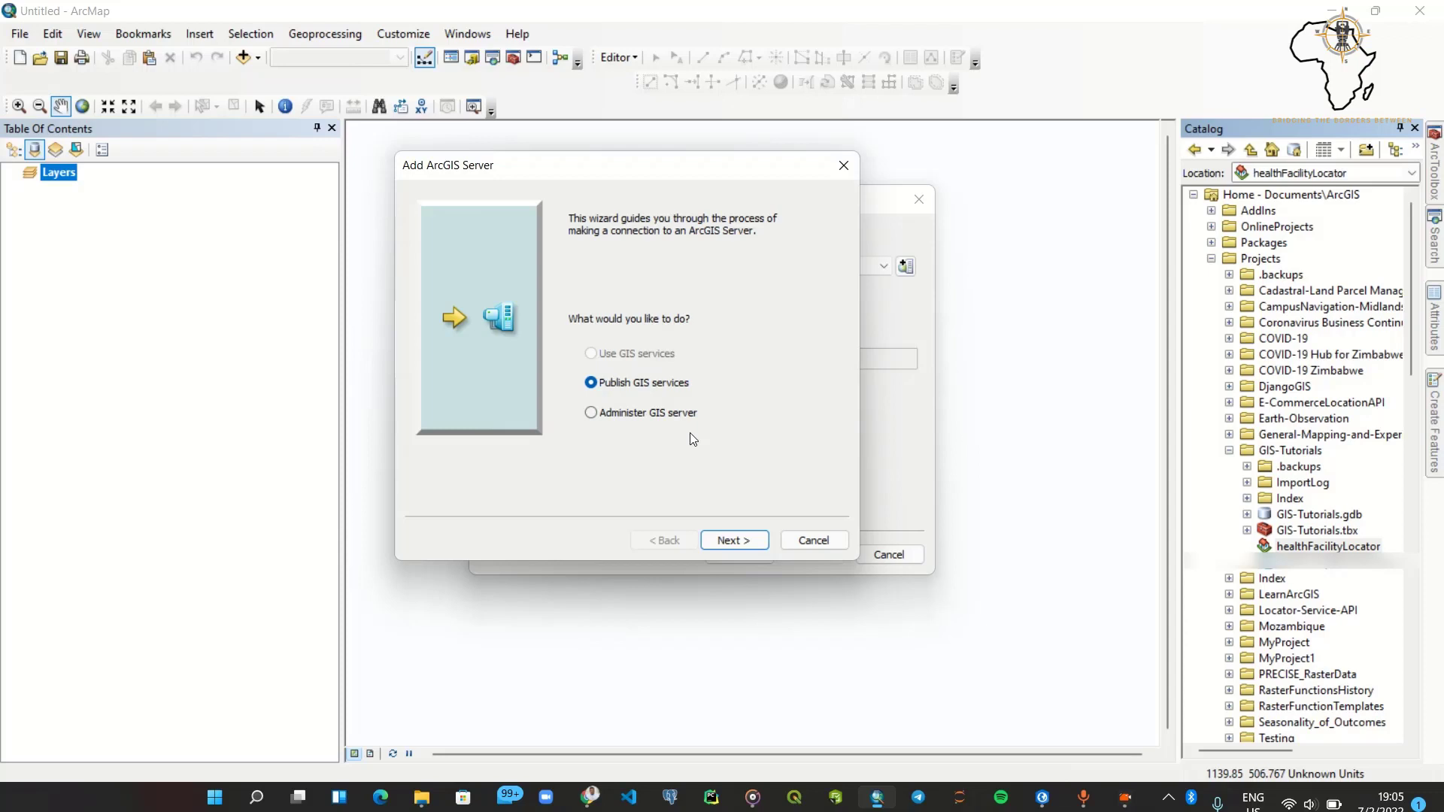
left_click(821, 542)
Step: Choose the existing PALS server connection and set the existing Tutorials folder as the service's publishing location
left_click(576, 267)
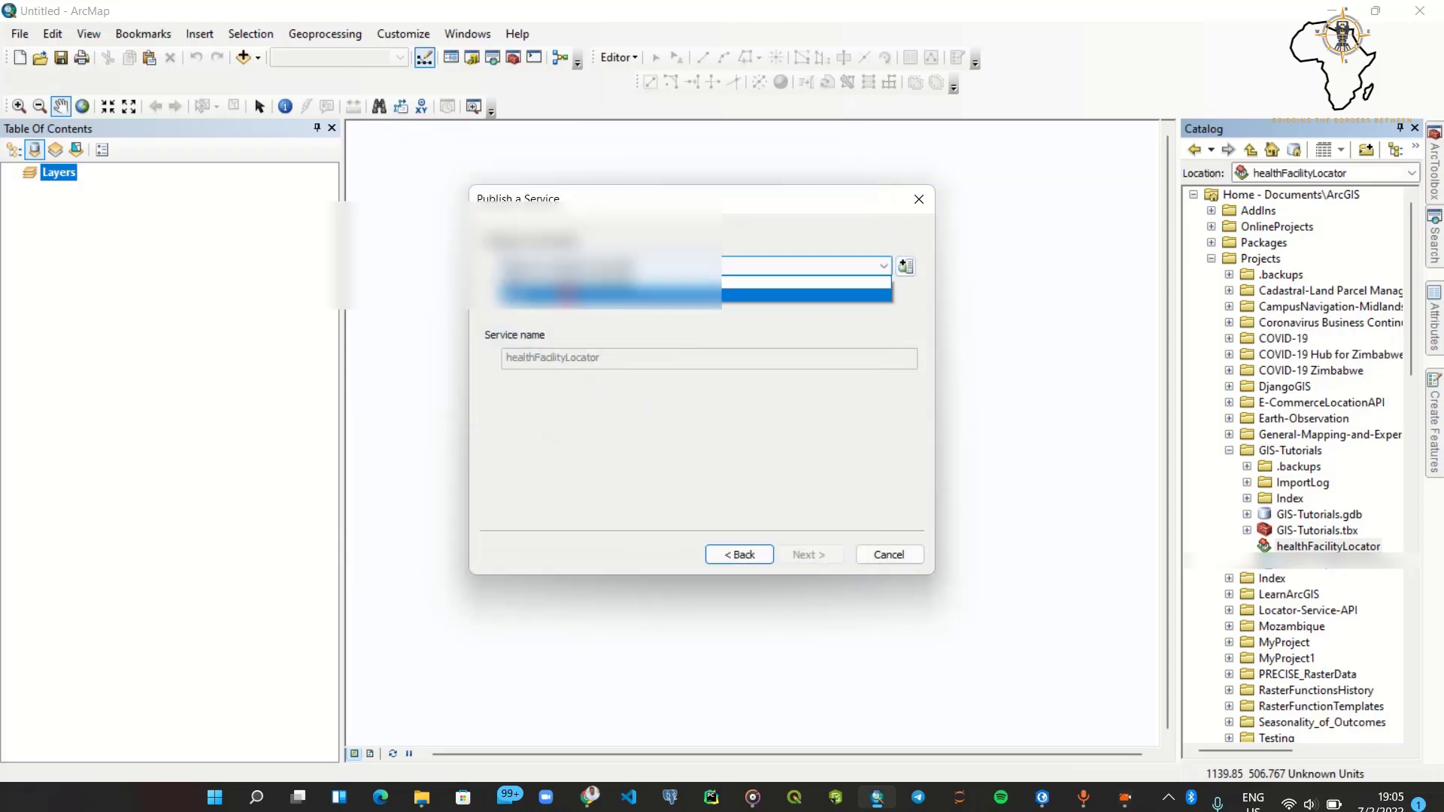
left_click(577, 294)
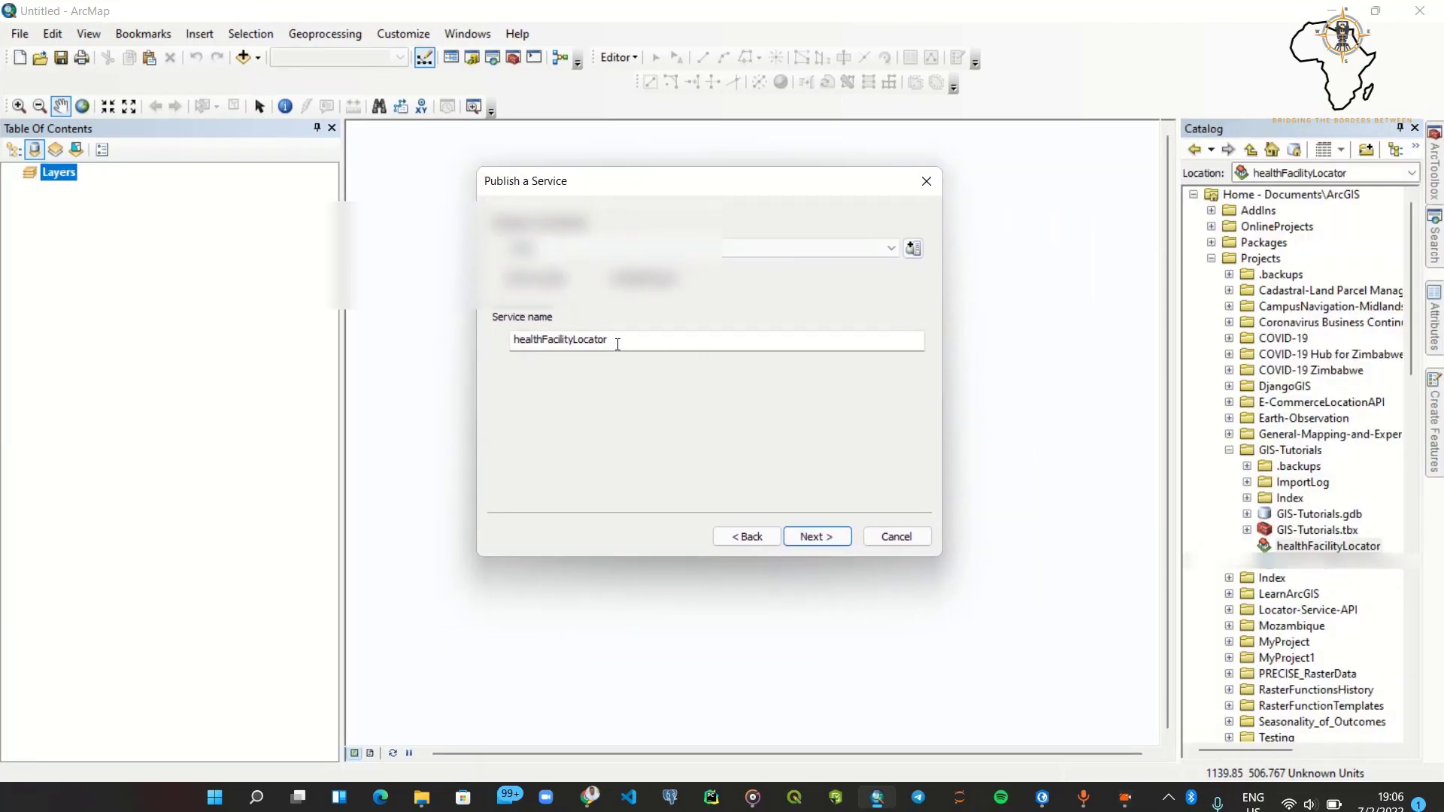
left_click(1319, 548)
left_click_drag(618, 337, 499, 336)
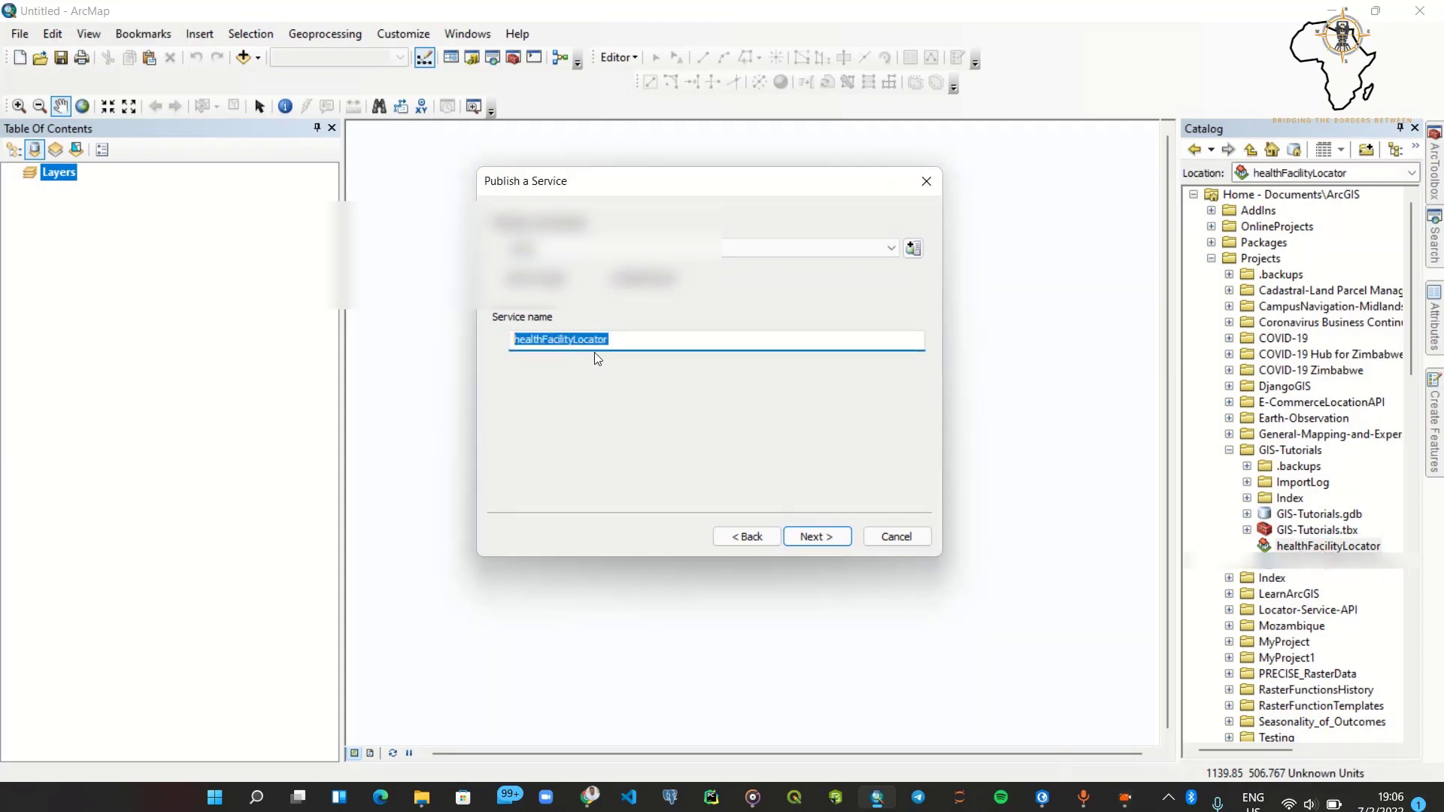
left_click_drag(629, 173, 510, 168)
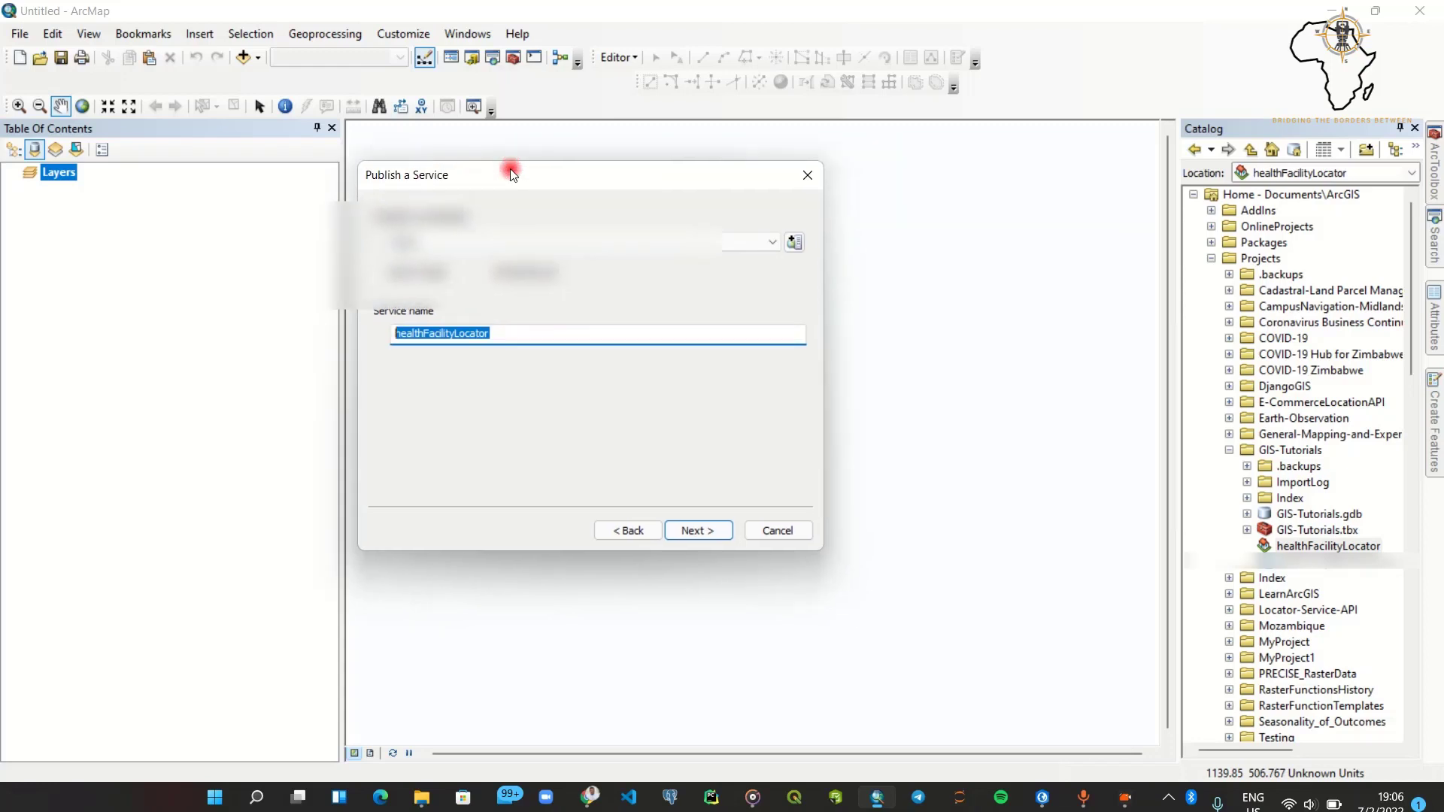
left_click(695, 530)
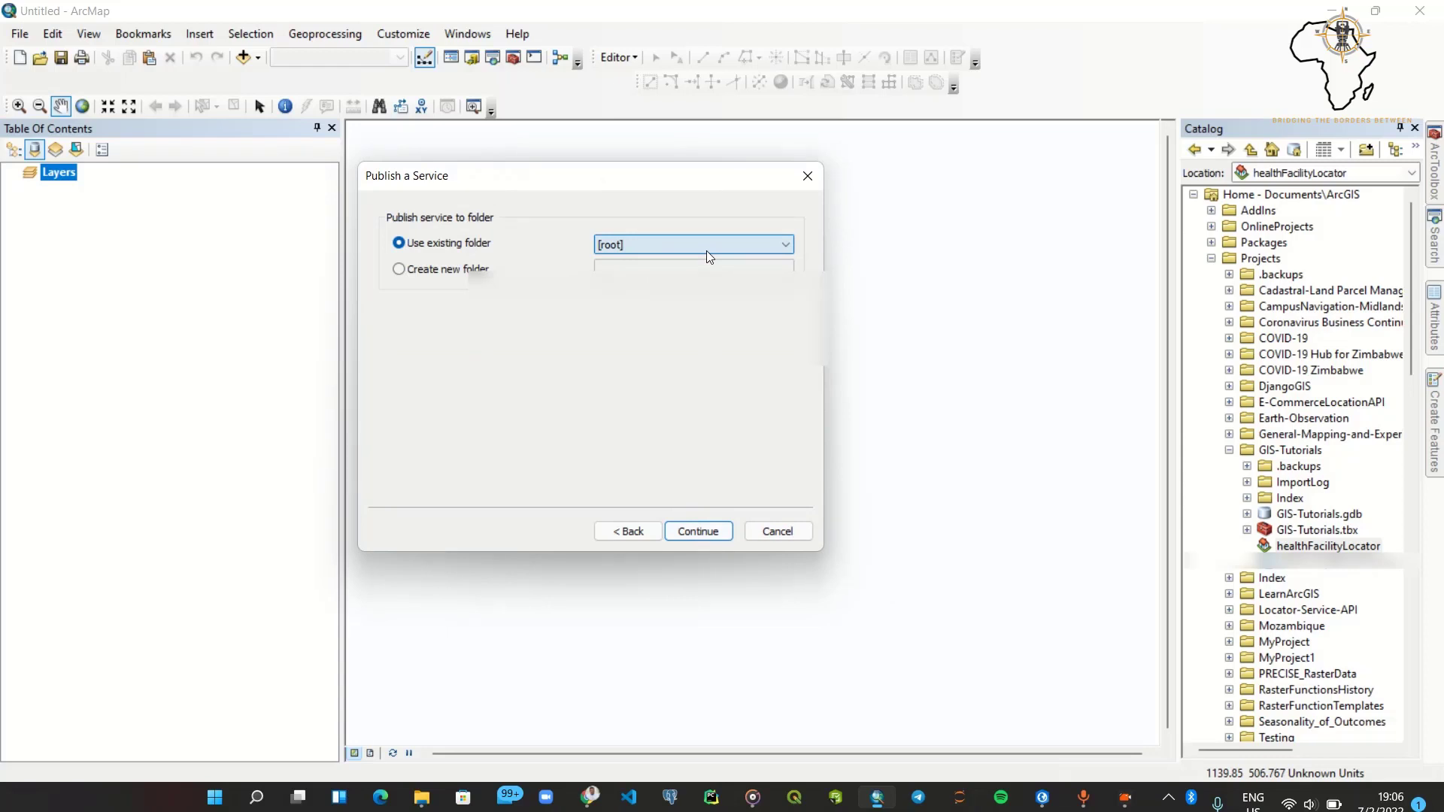
left_click(706, 250)
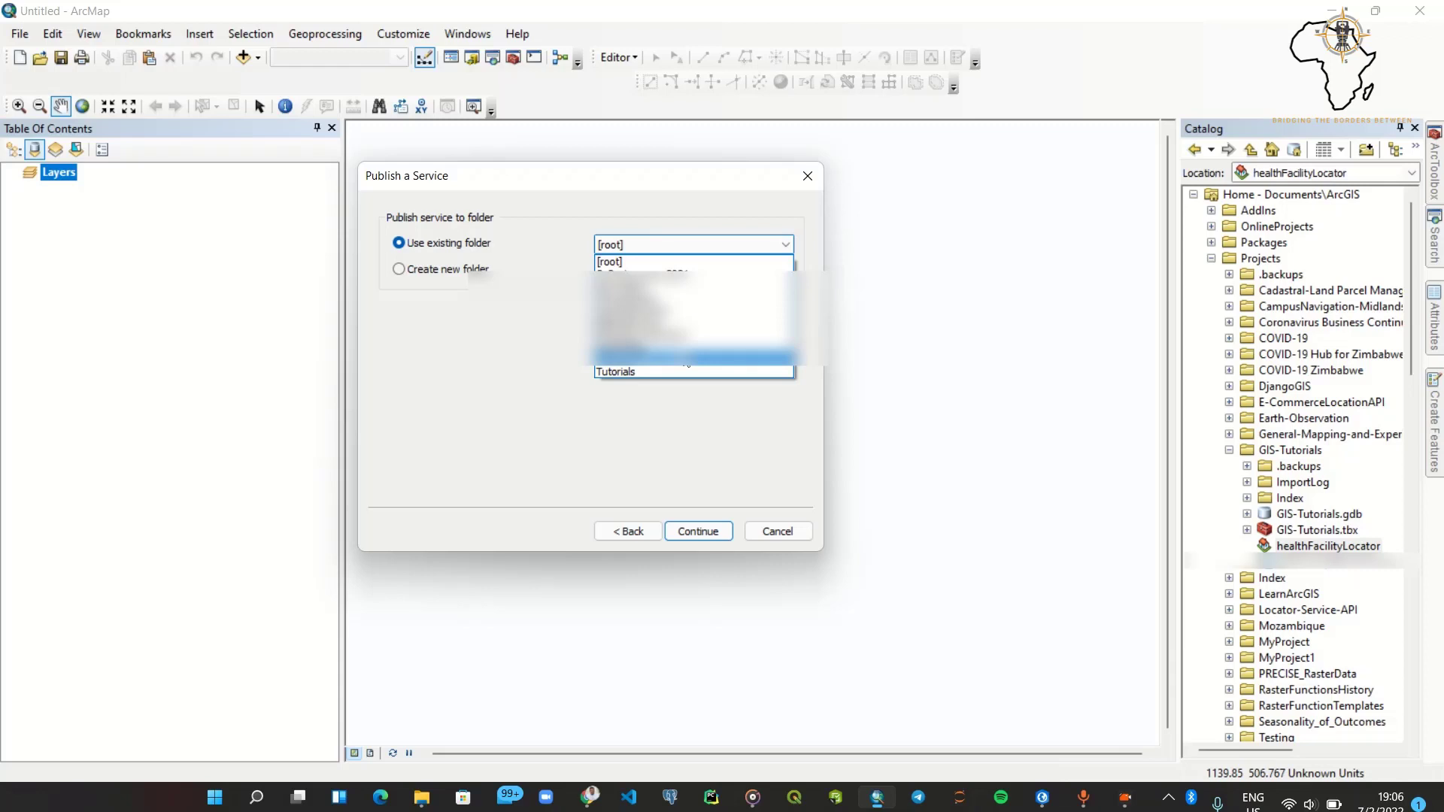
left_click(664, 370)
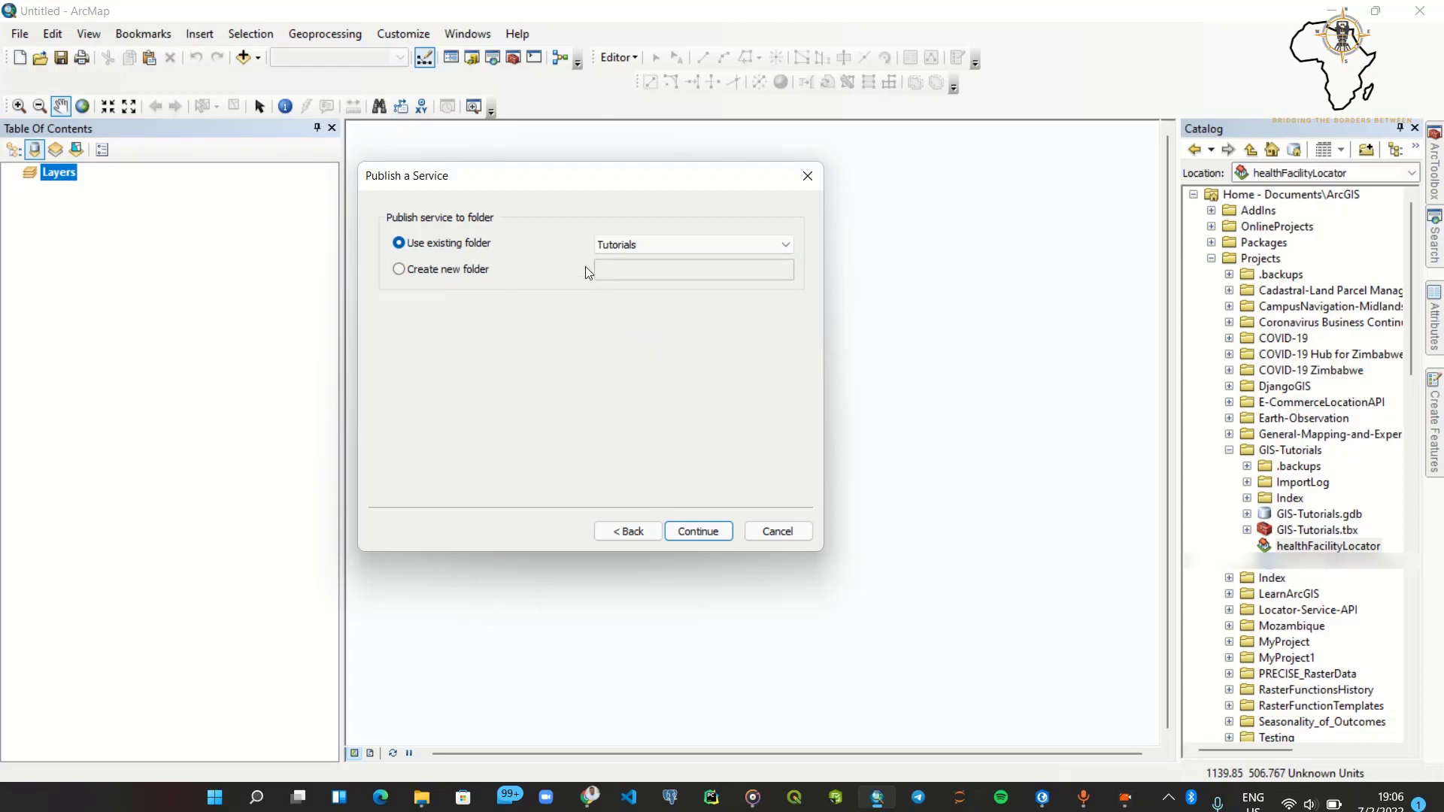
Step: Return to the connection settings and rename the service healthFacilityLocator_arcMap
left_click(644, 531)
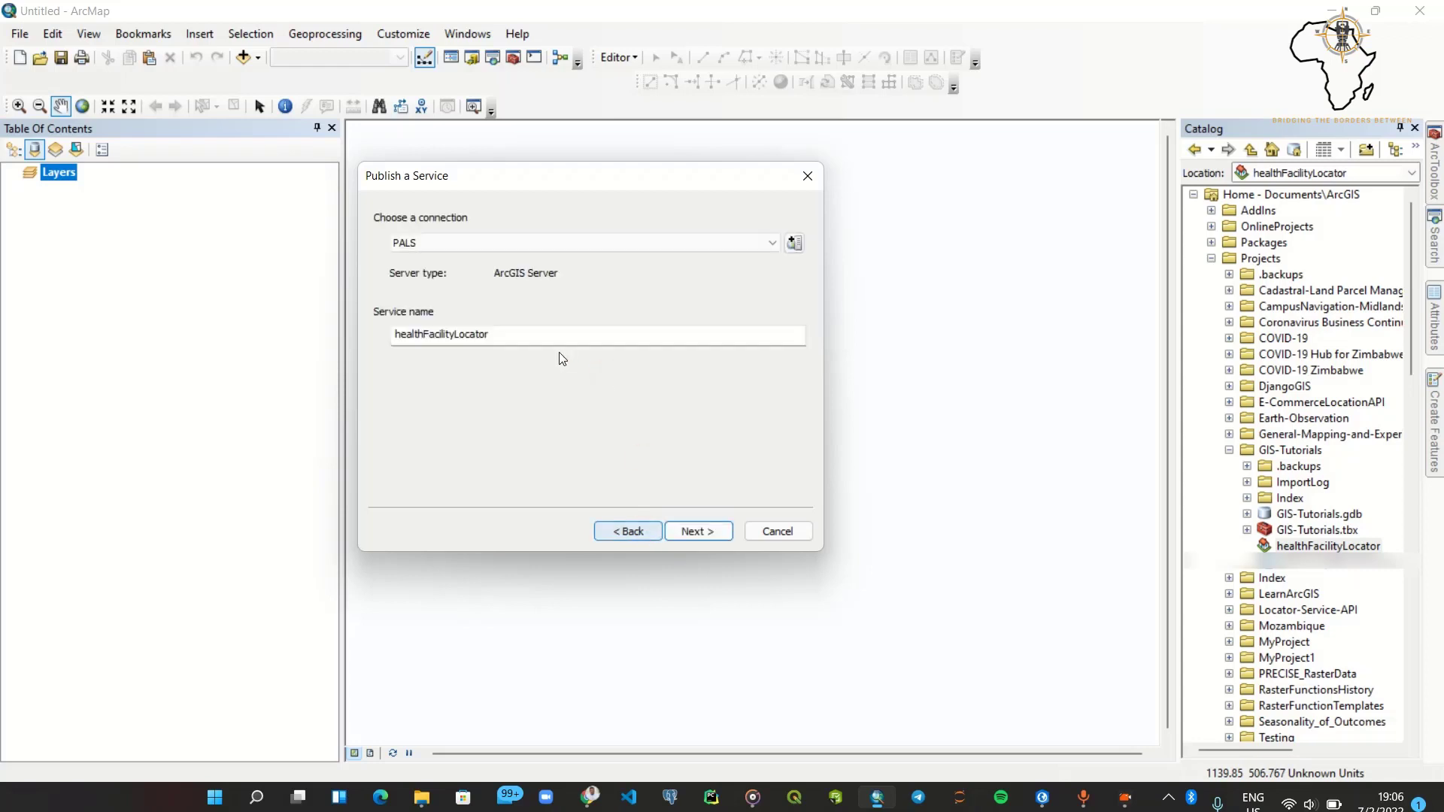
left_click(526, 340)
type("_")
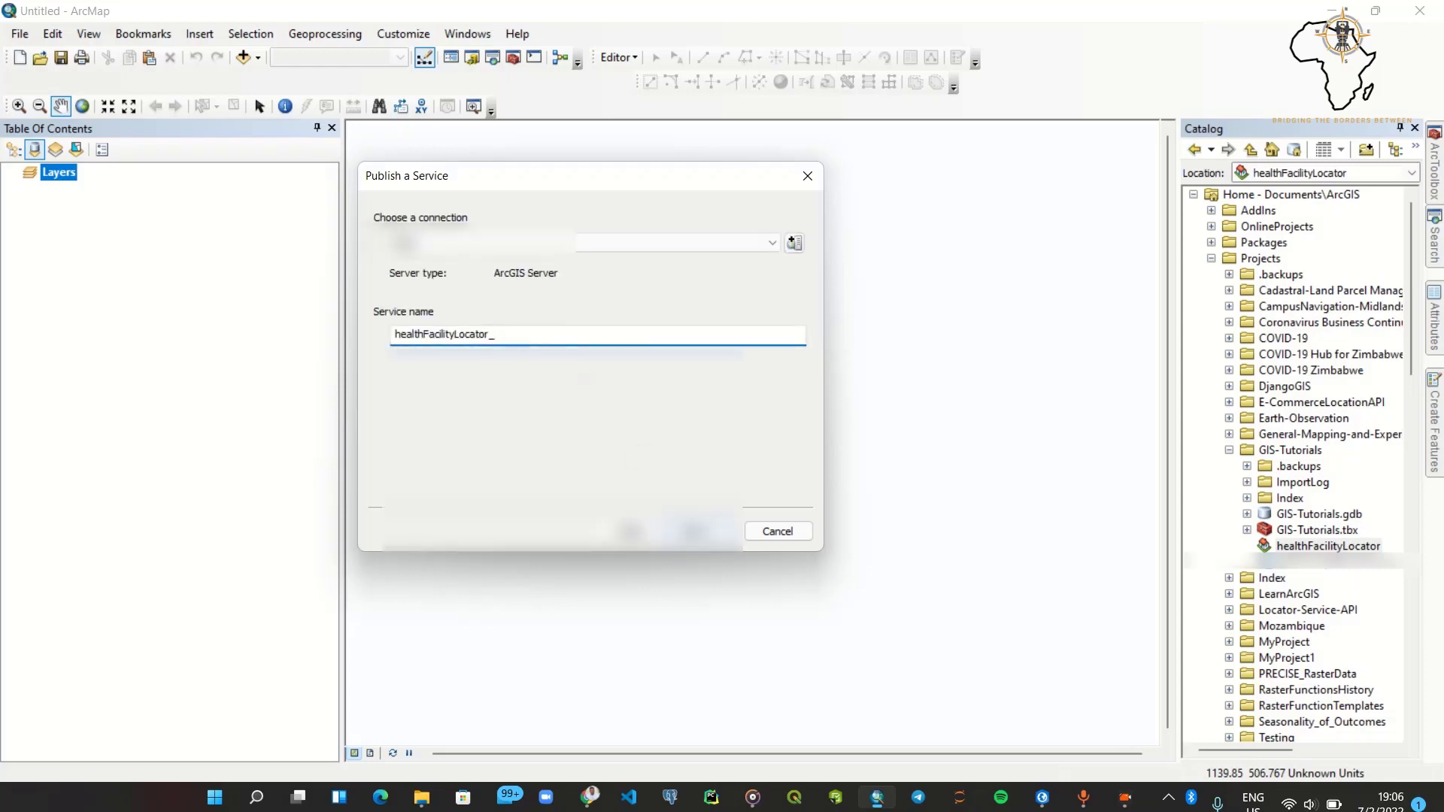
type("arcMap")
left_click(692, 531)
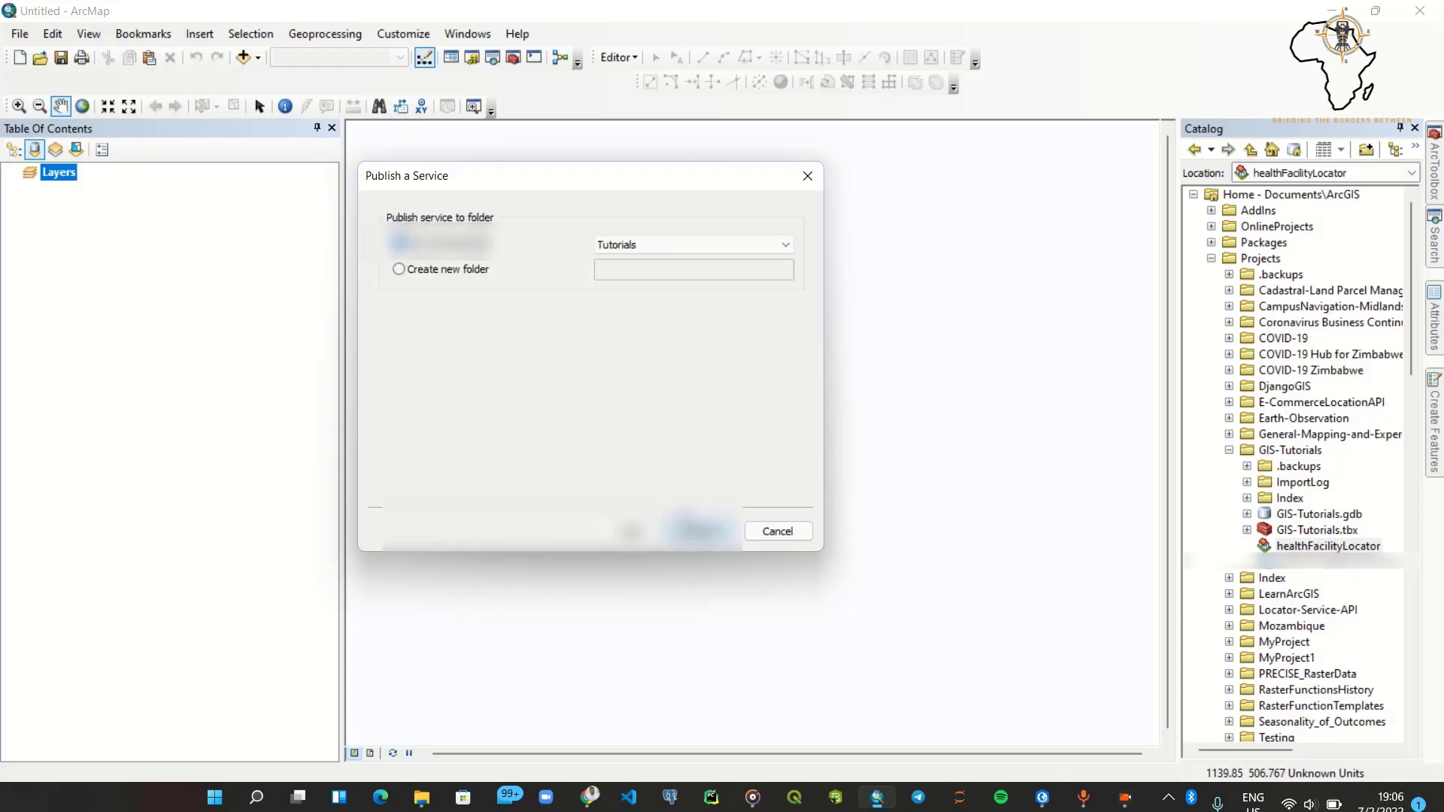
Step: Keep the existing Tutorials folder as the publishing location and continue to the Service Editor
left_click(636, 250)
left_click(634, 376)
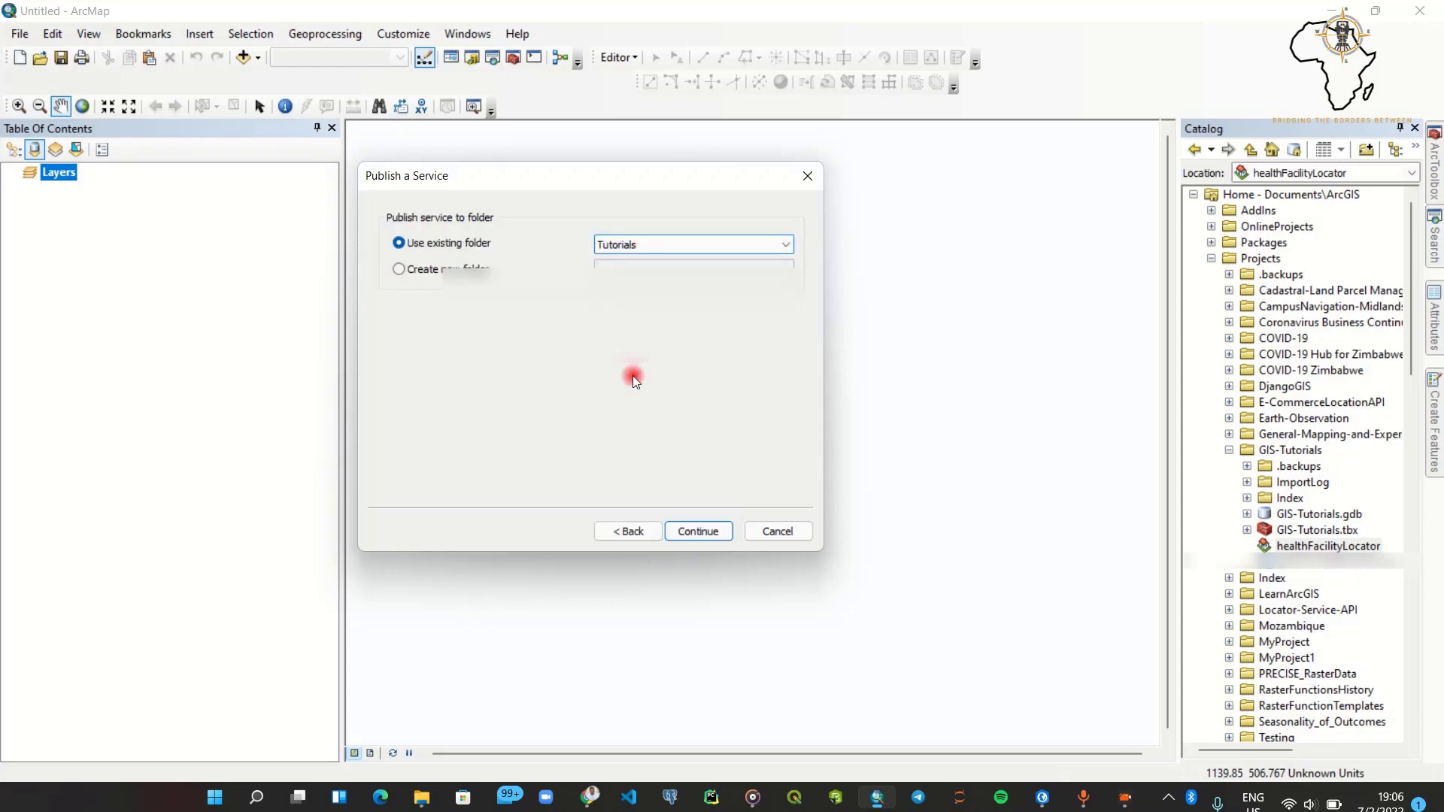
left_click(686, 532)
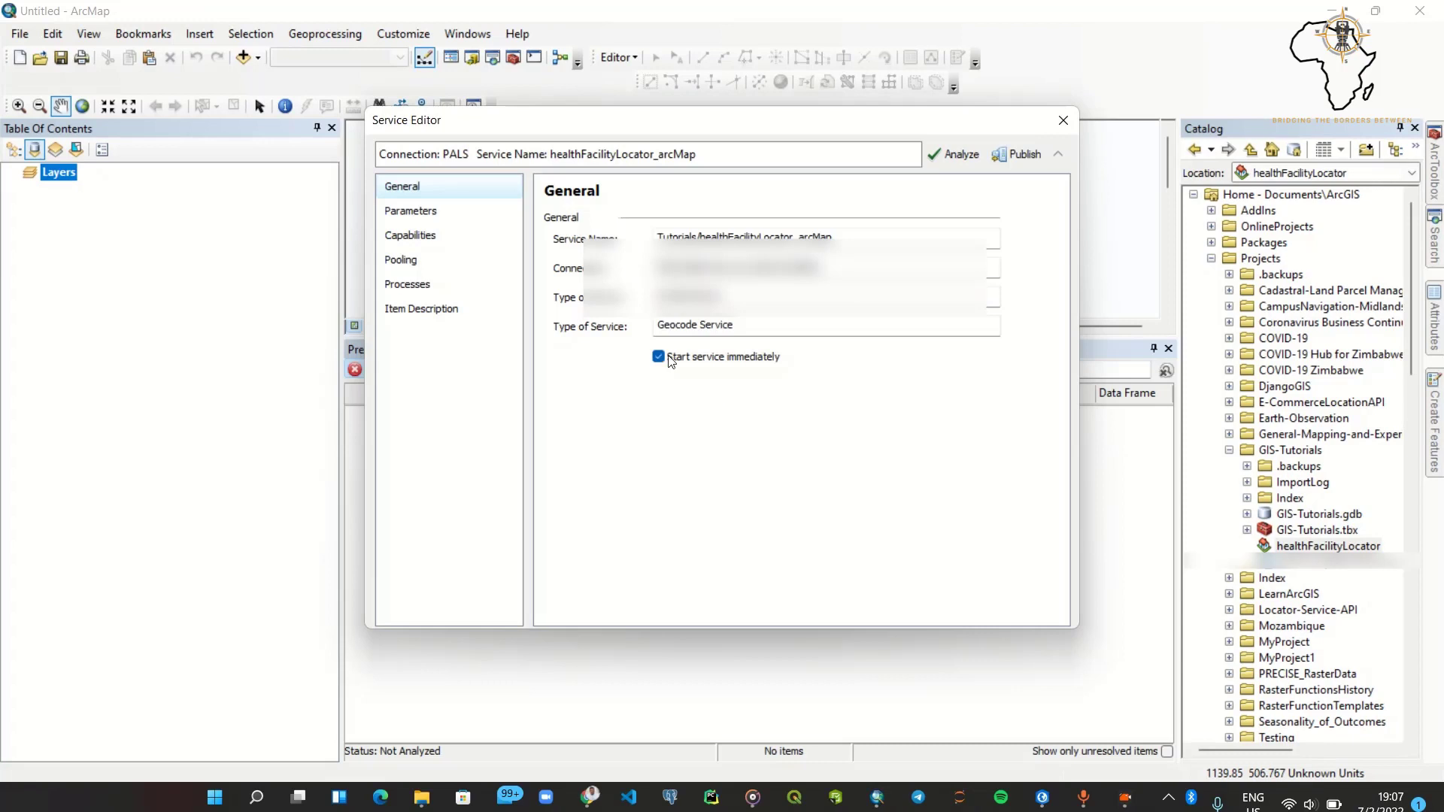
Step: In the item description, enter the summary "Easily locate health facilities within Zimbabwe" and the tags Health, Tutorial, Locator
left_click_drag(686, 129, 658, 162)
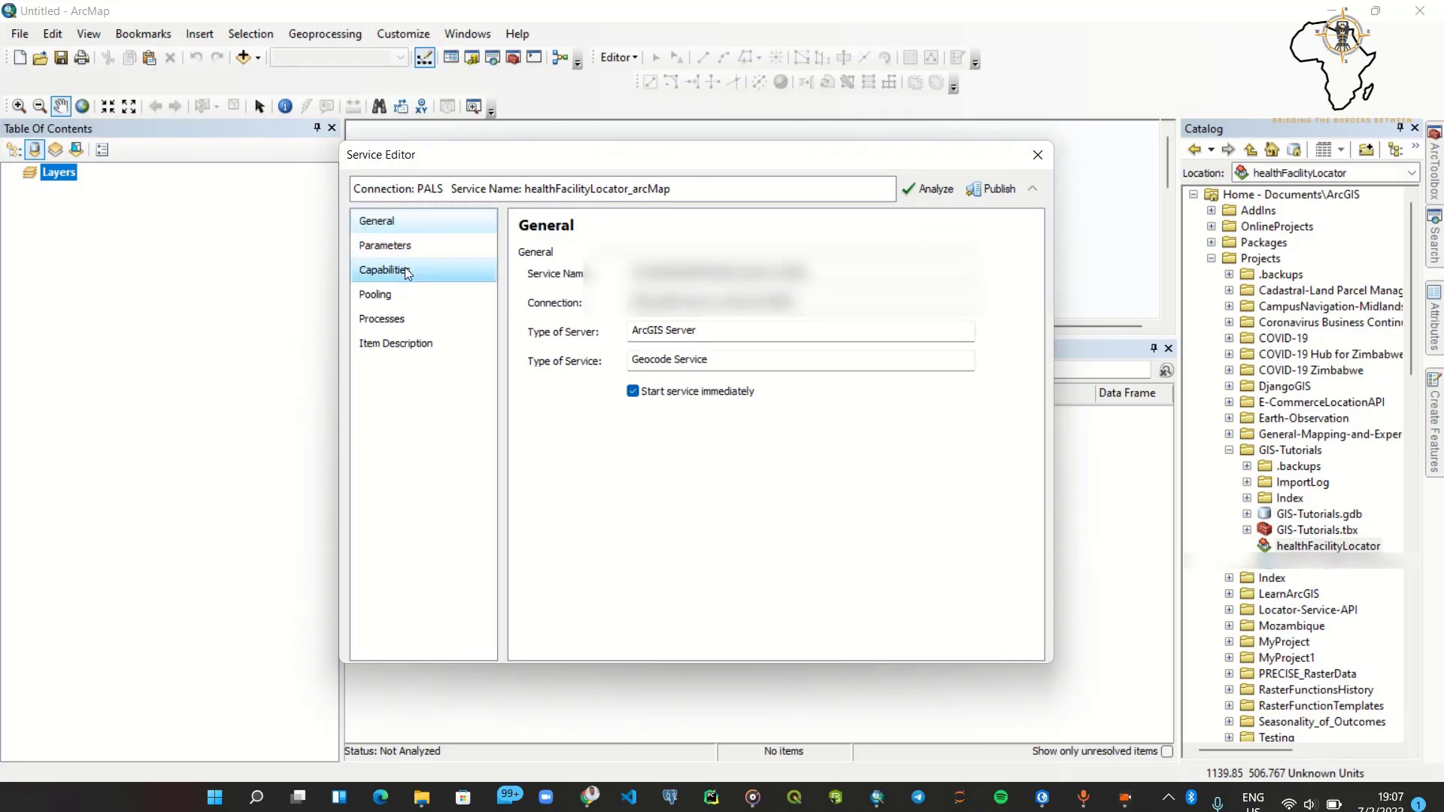
left_click(427, 341)
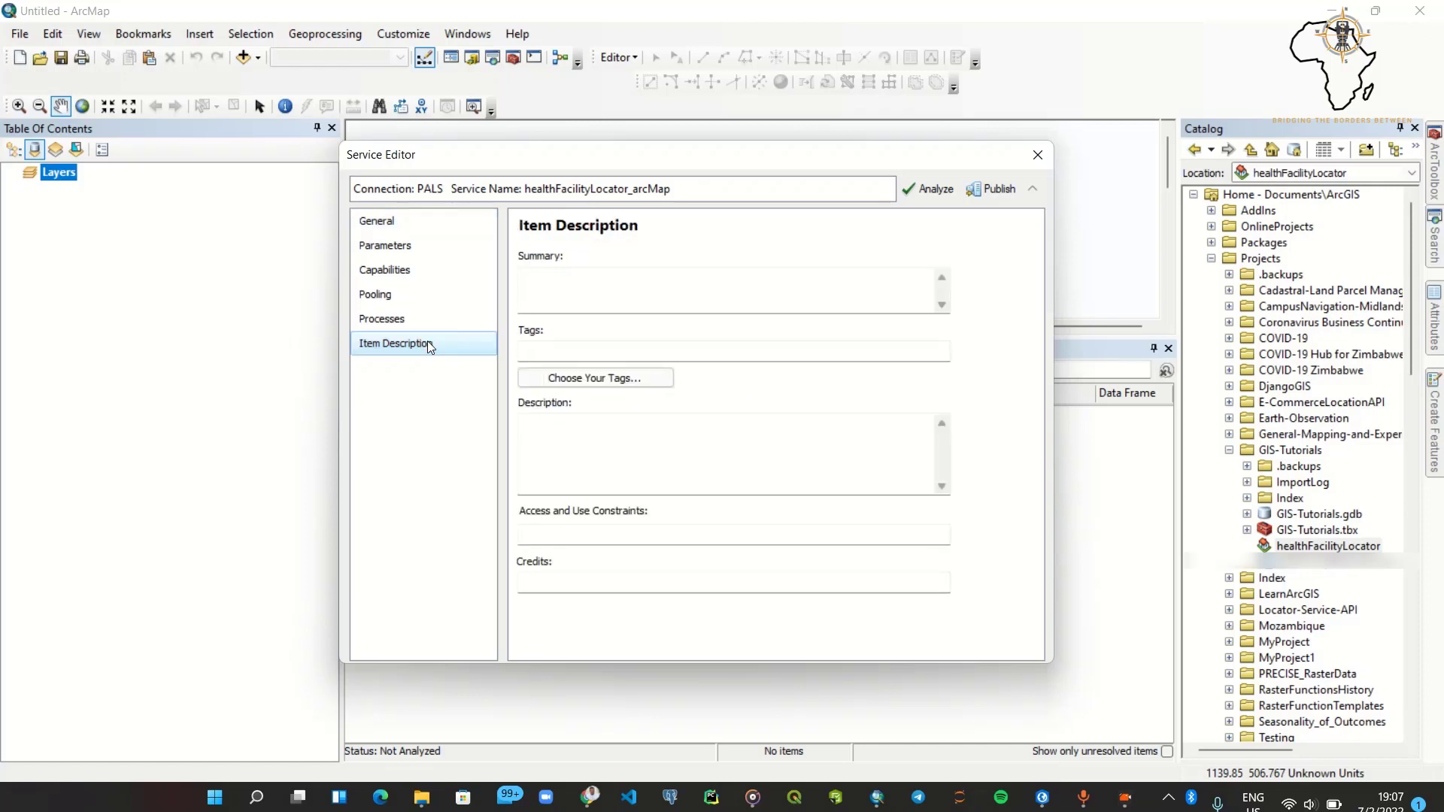
left_click(535, 279)
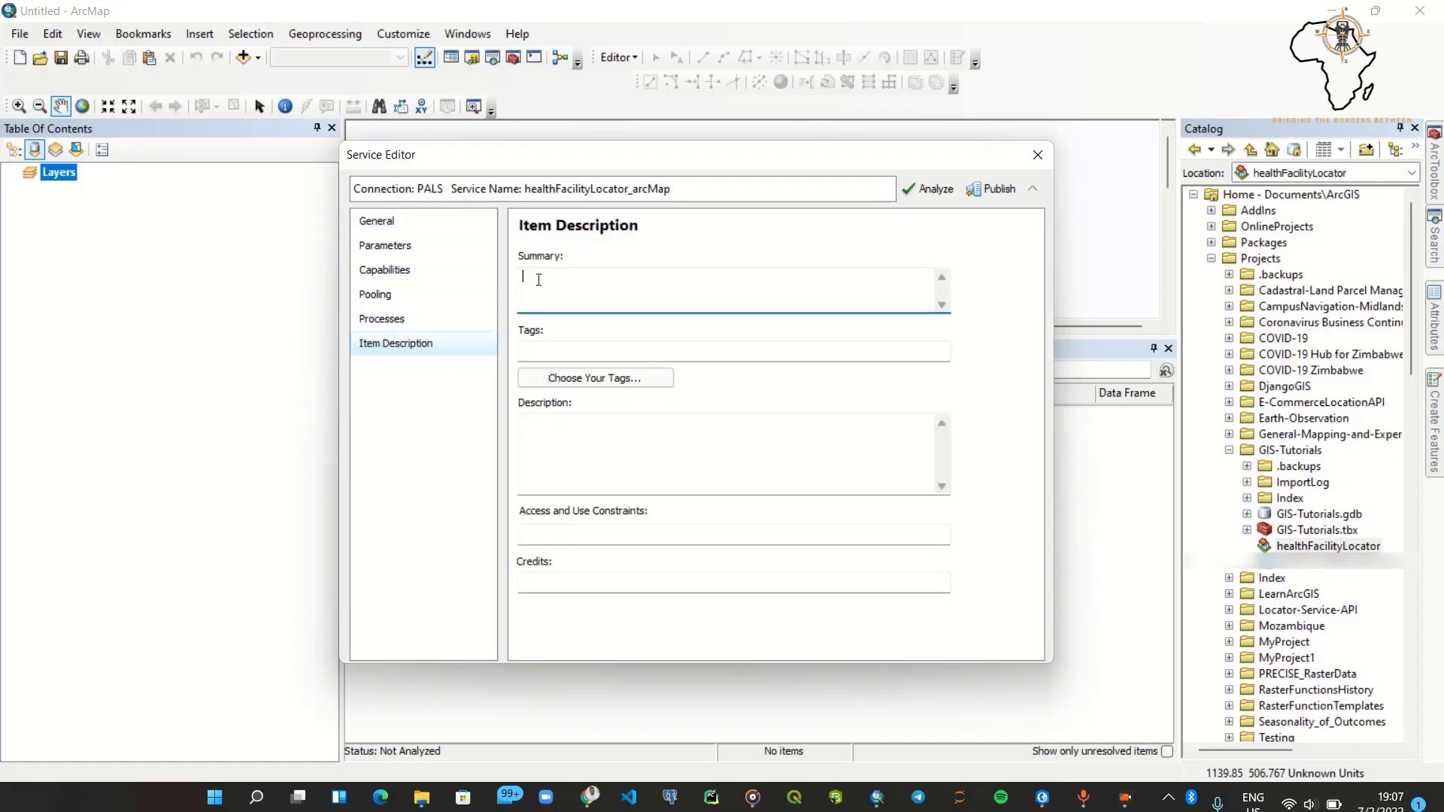
type("Easily locate health facilities within Zimbabwe")
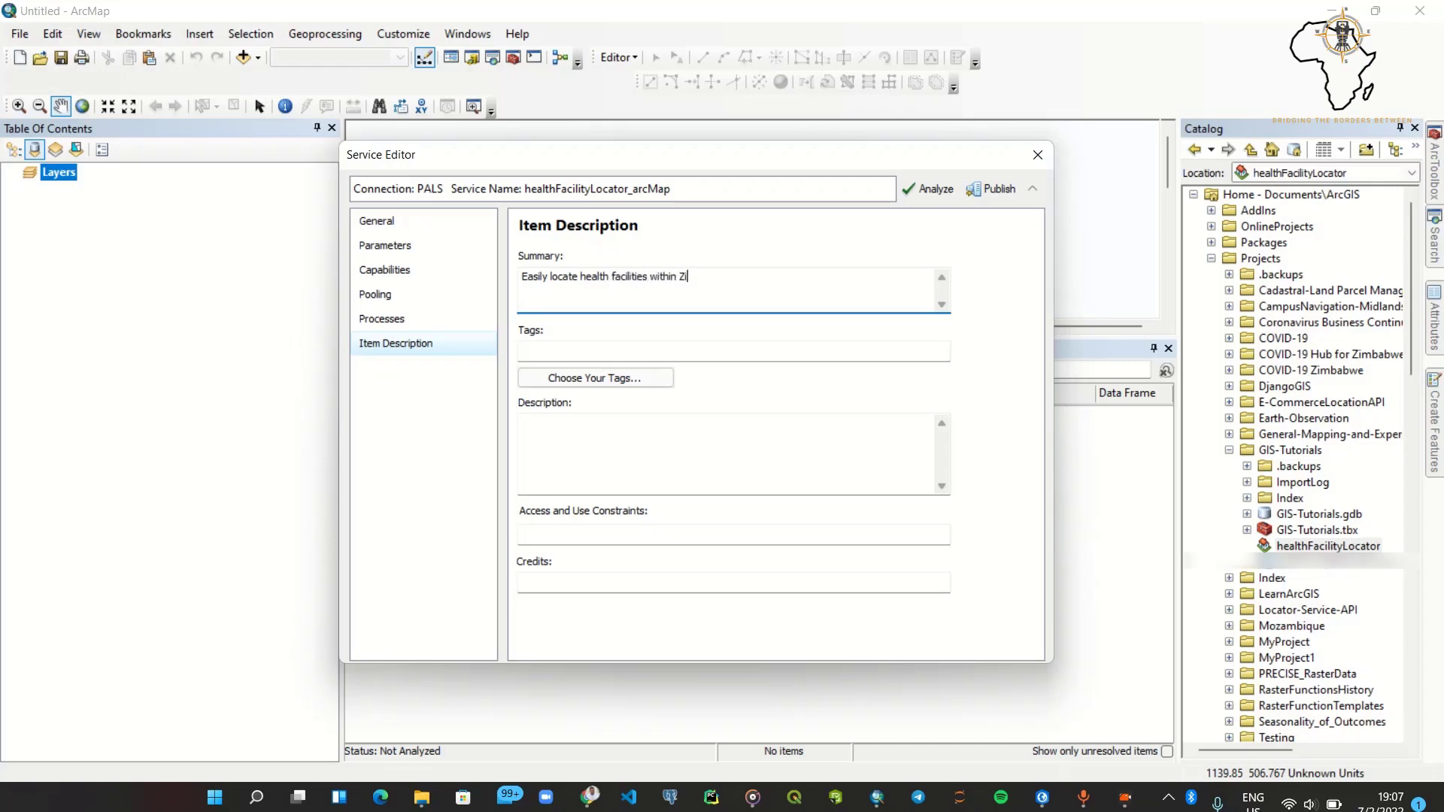
left_click(534, 351)
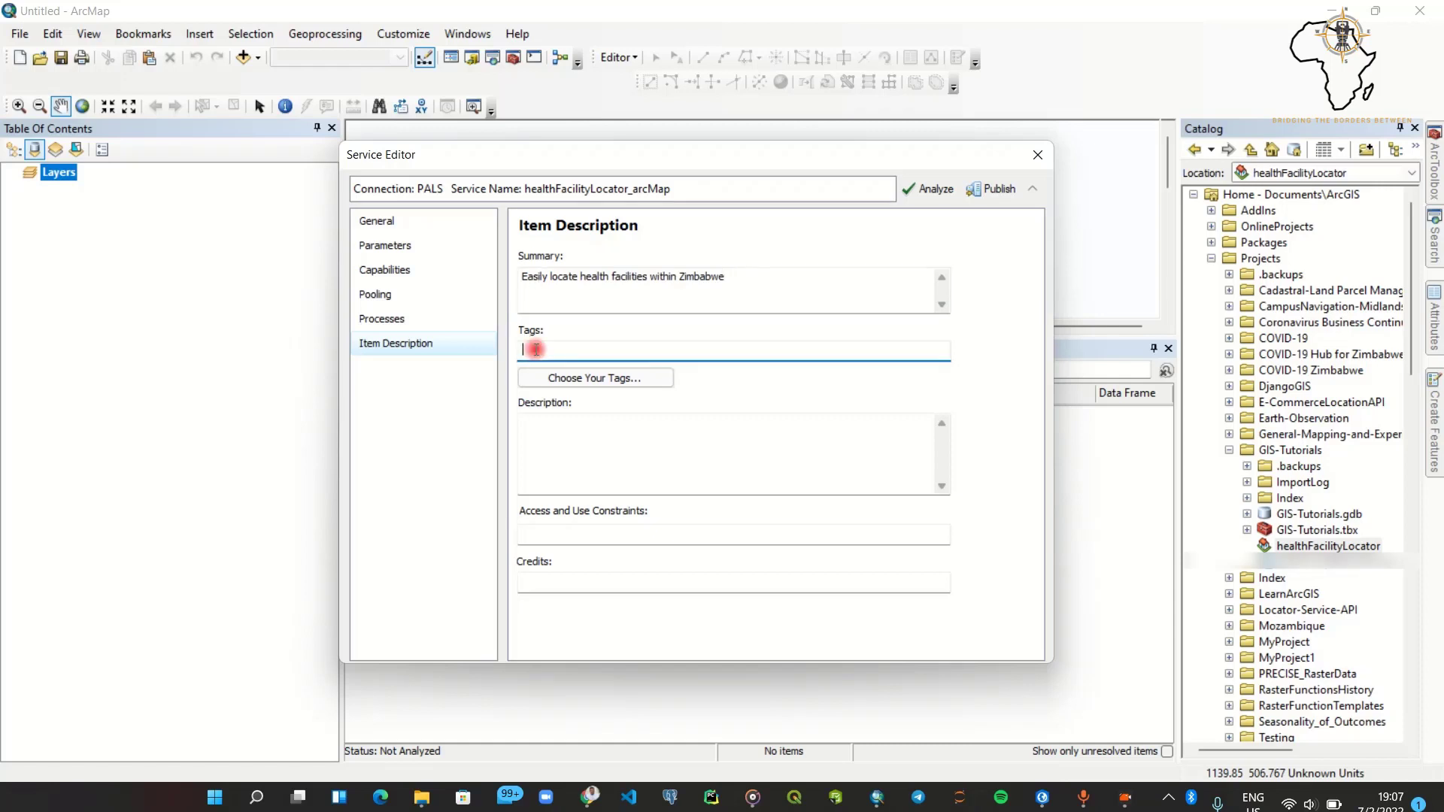
type("Health, Tutorial, Locator")
Step: Fill the item description's Description with the same text as the summary, "Easily locate health facilities within Zimbabwe"
left_click(572, 440)
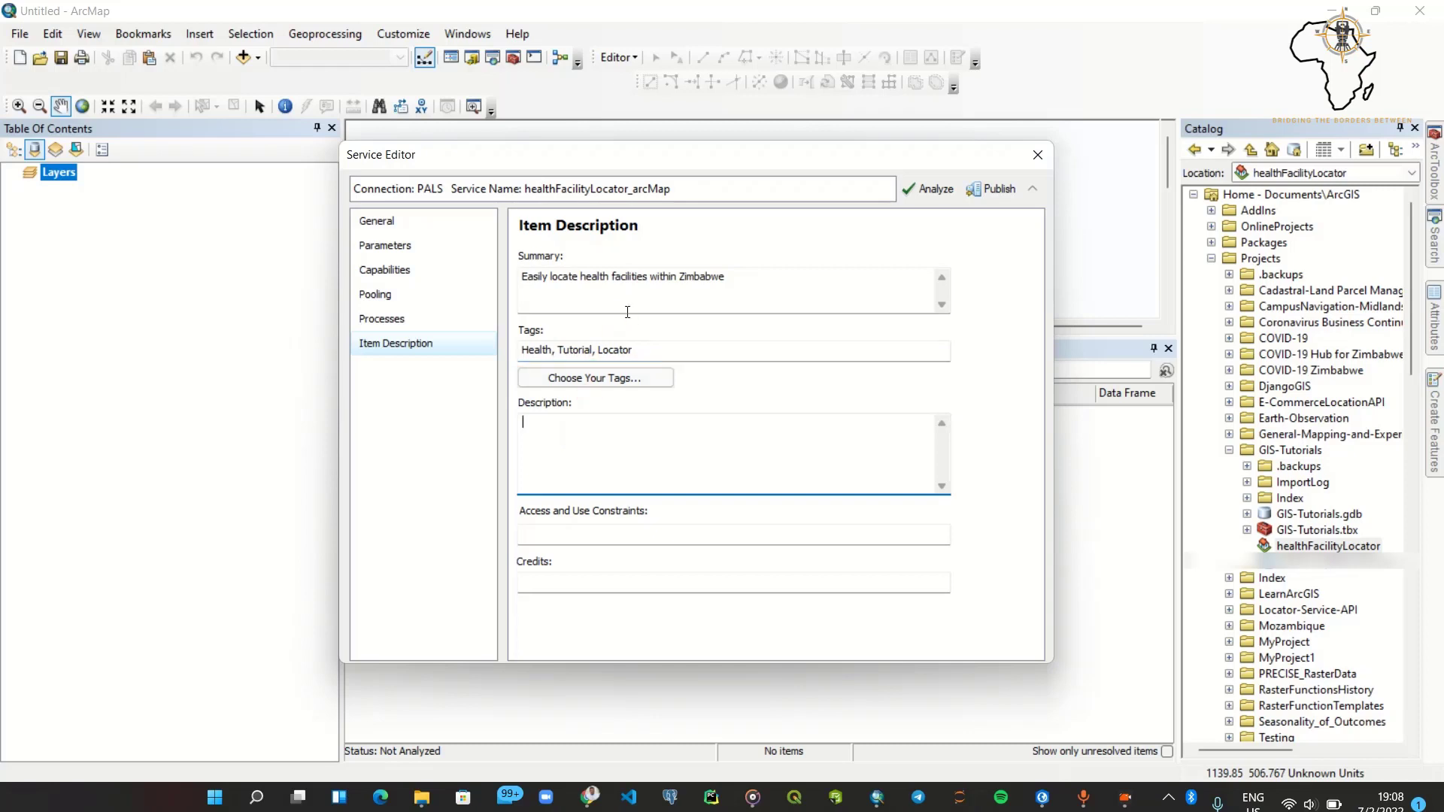
left_click_drag(736, 278, 521, 276)
key("ctrl+c")
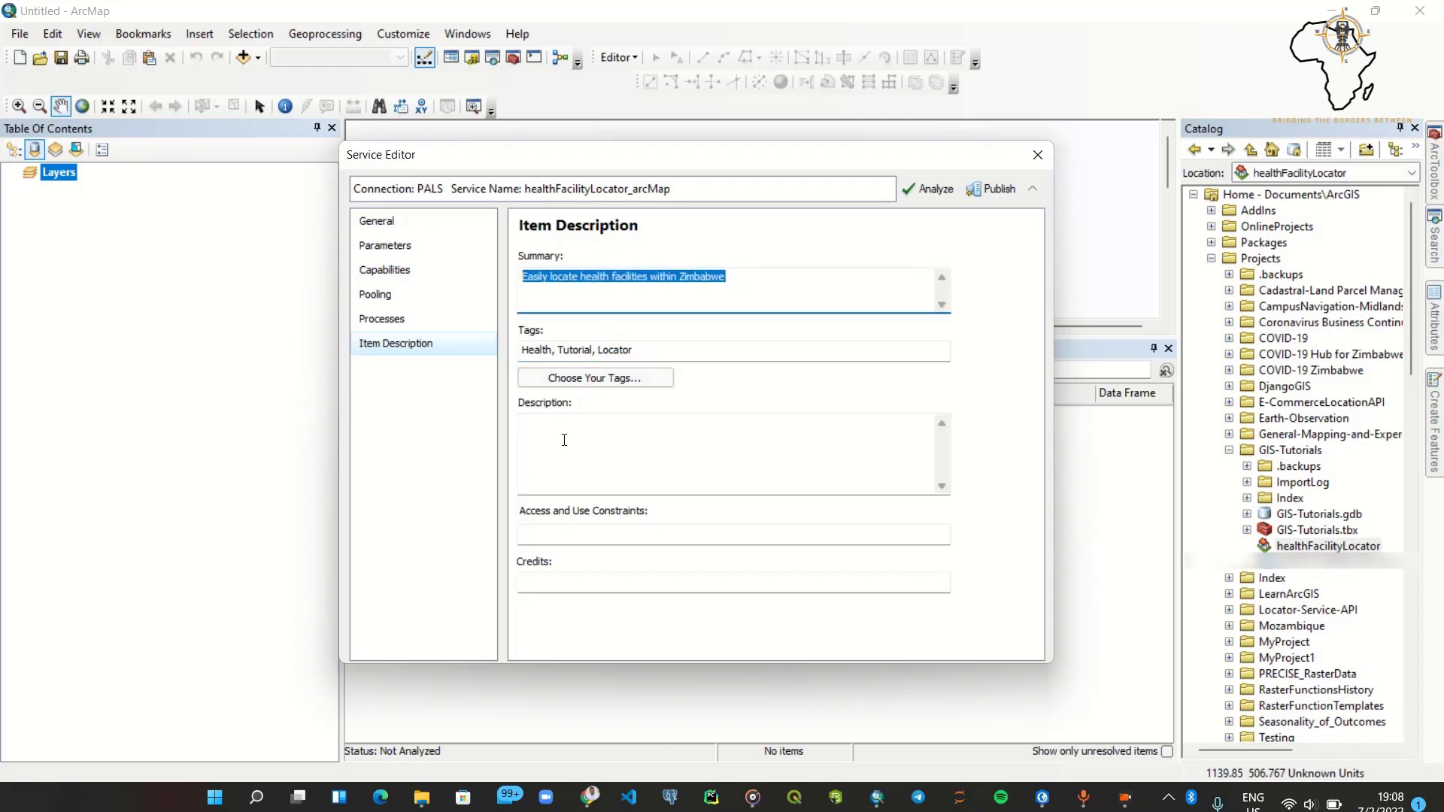
left_click(566, 452)
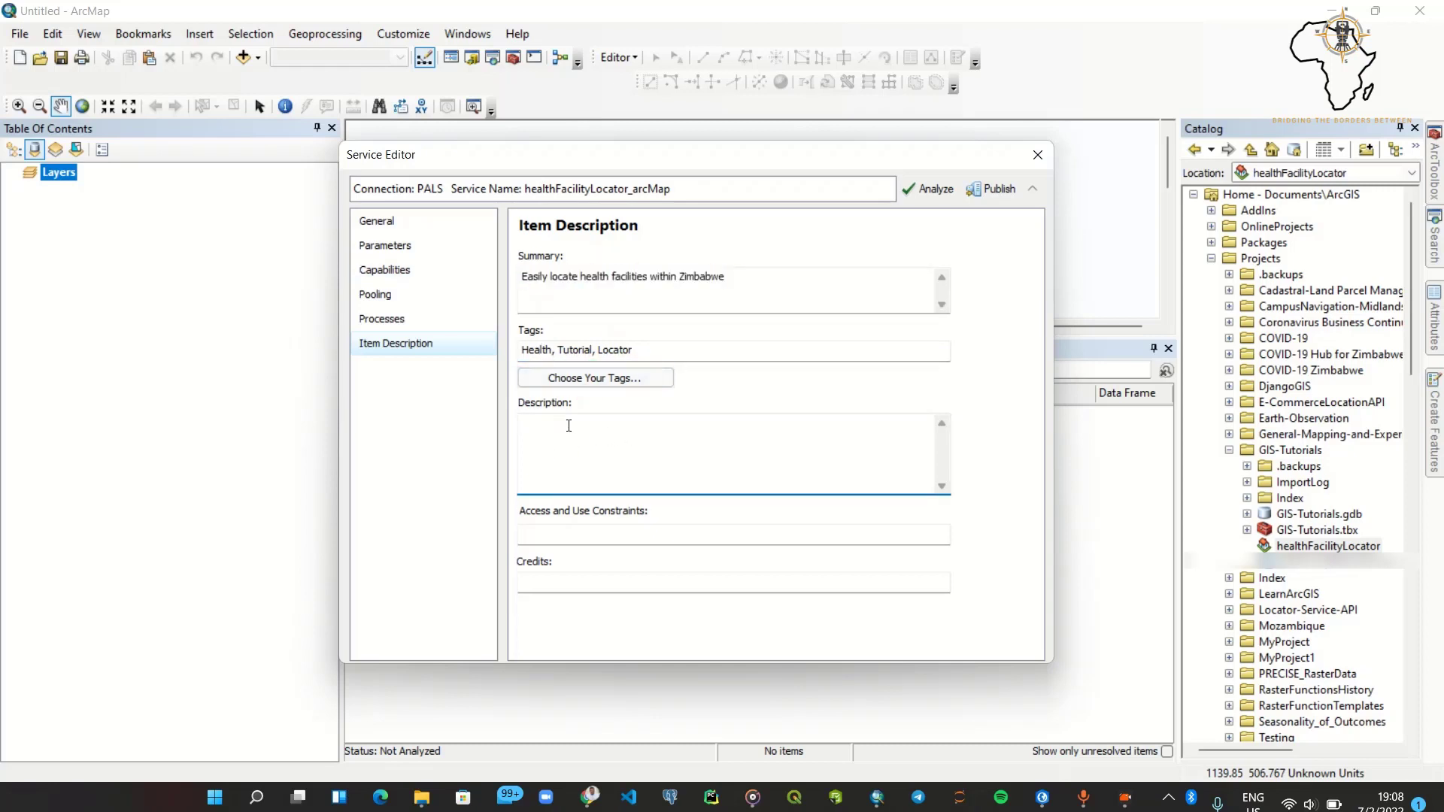
key("ctrl+v")
left_click_drag(817, 152, 812, 142)
Step: Enter "Surveyor-Jr" as the credits and "Anyone is free to use this locator service" as the access and use constraints
left_click(564, 572)
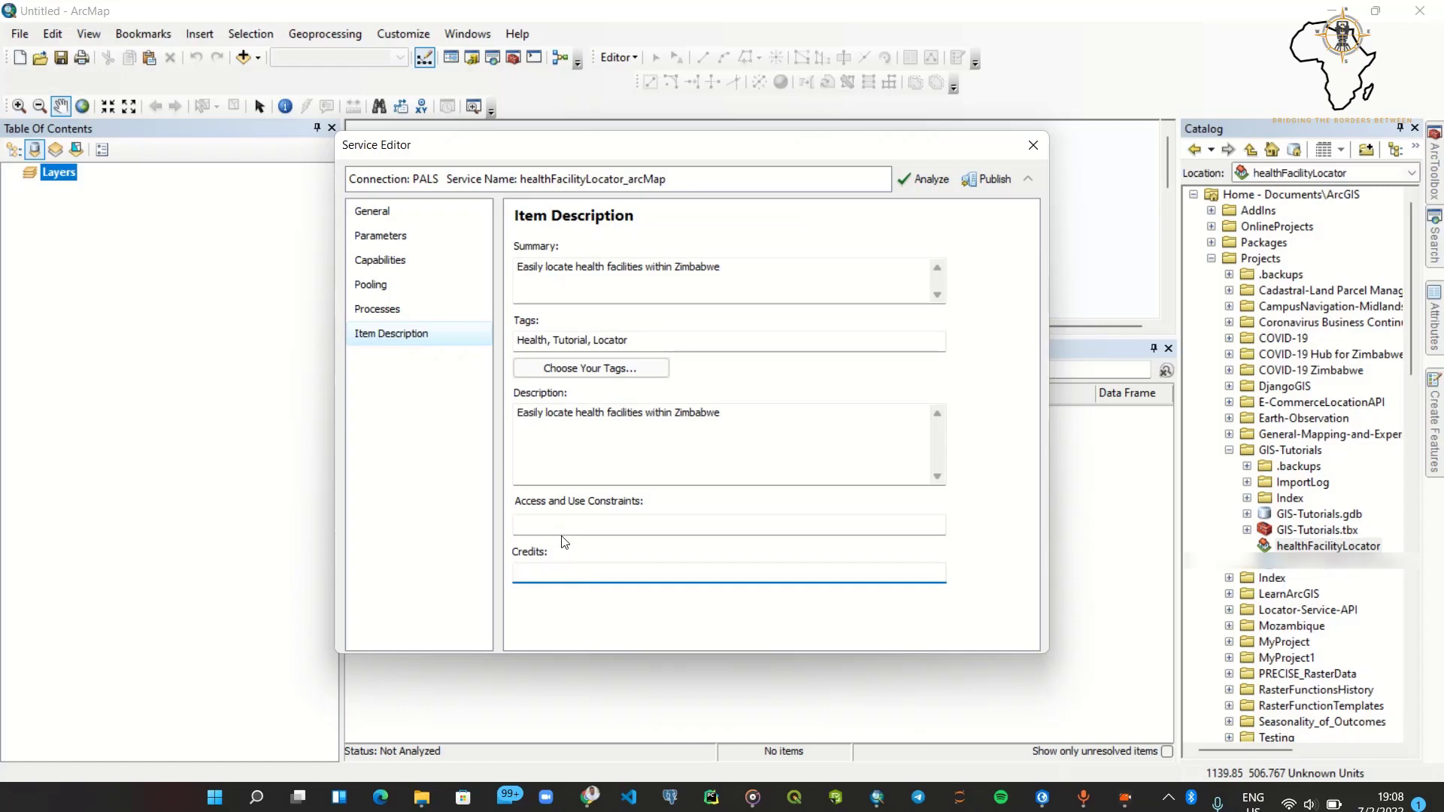
type("Surveyor-Jr")
left_click(553, 523)
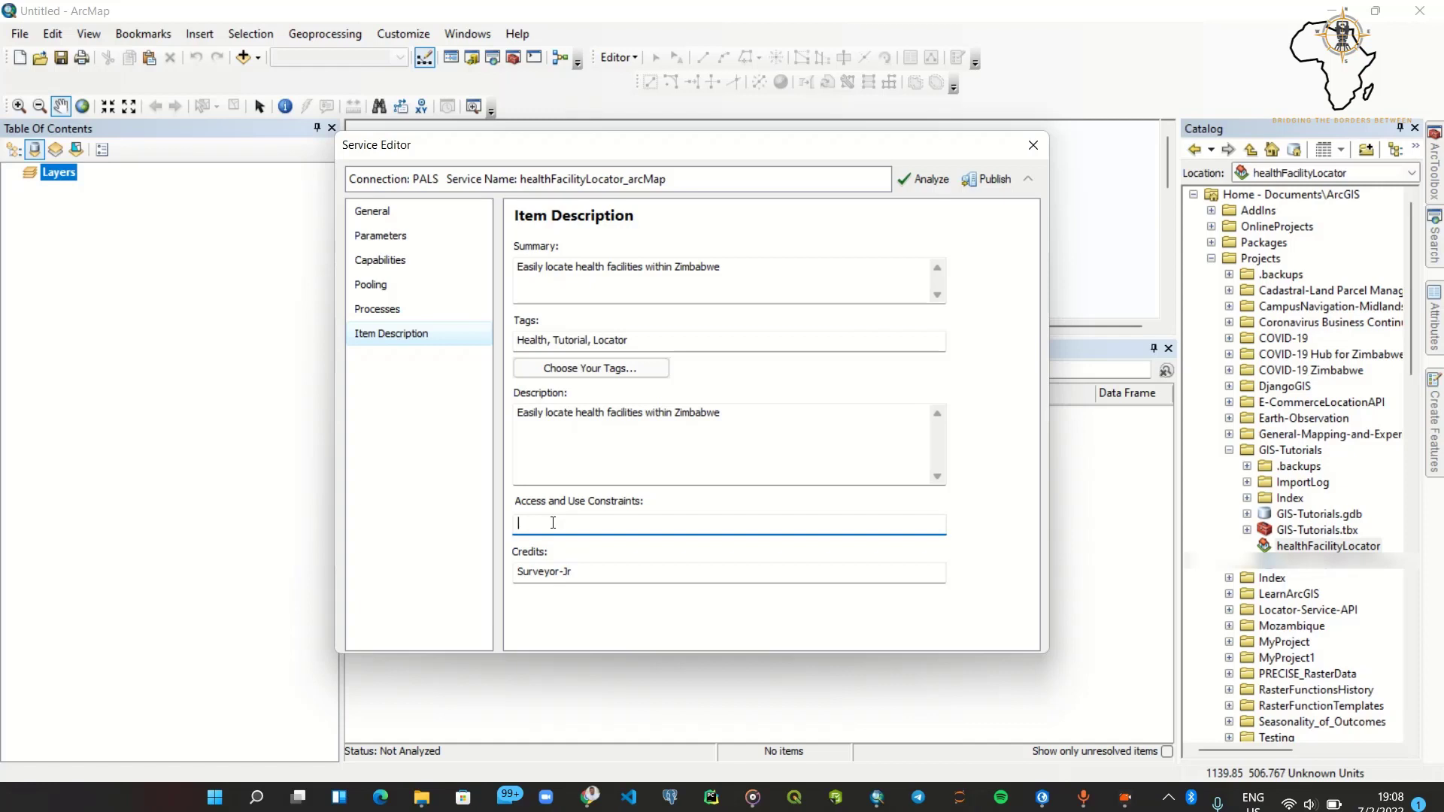
type("Anyone is free to use this locator service")
left_click(1001, 391)
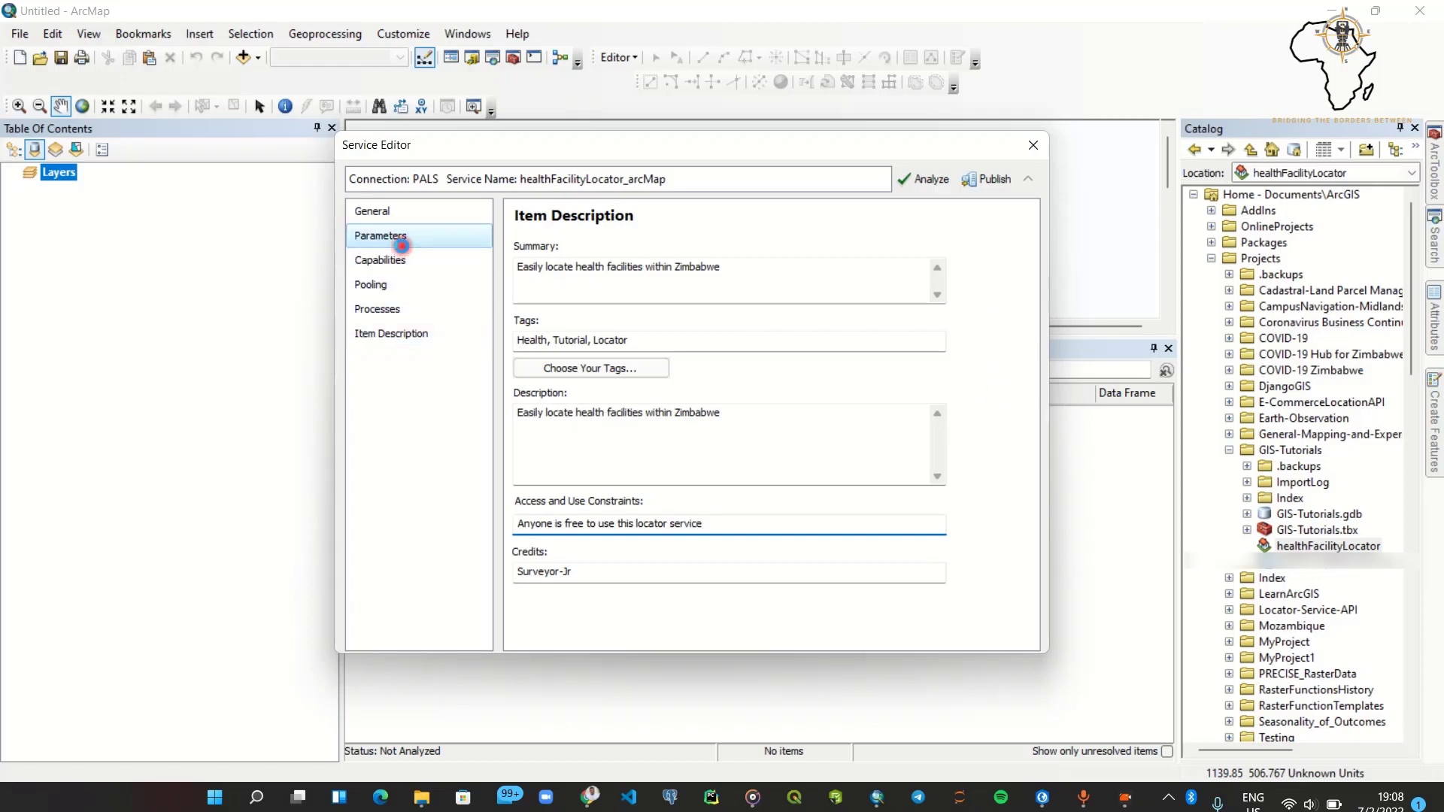
Step: Review the service's parameters, REST and SOAP URLs, allowed operations, pooling, processes and general settings before analysis
left_click(400, 239)
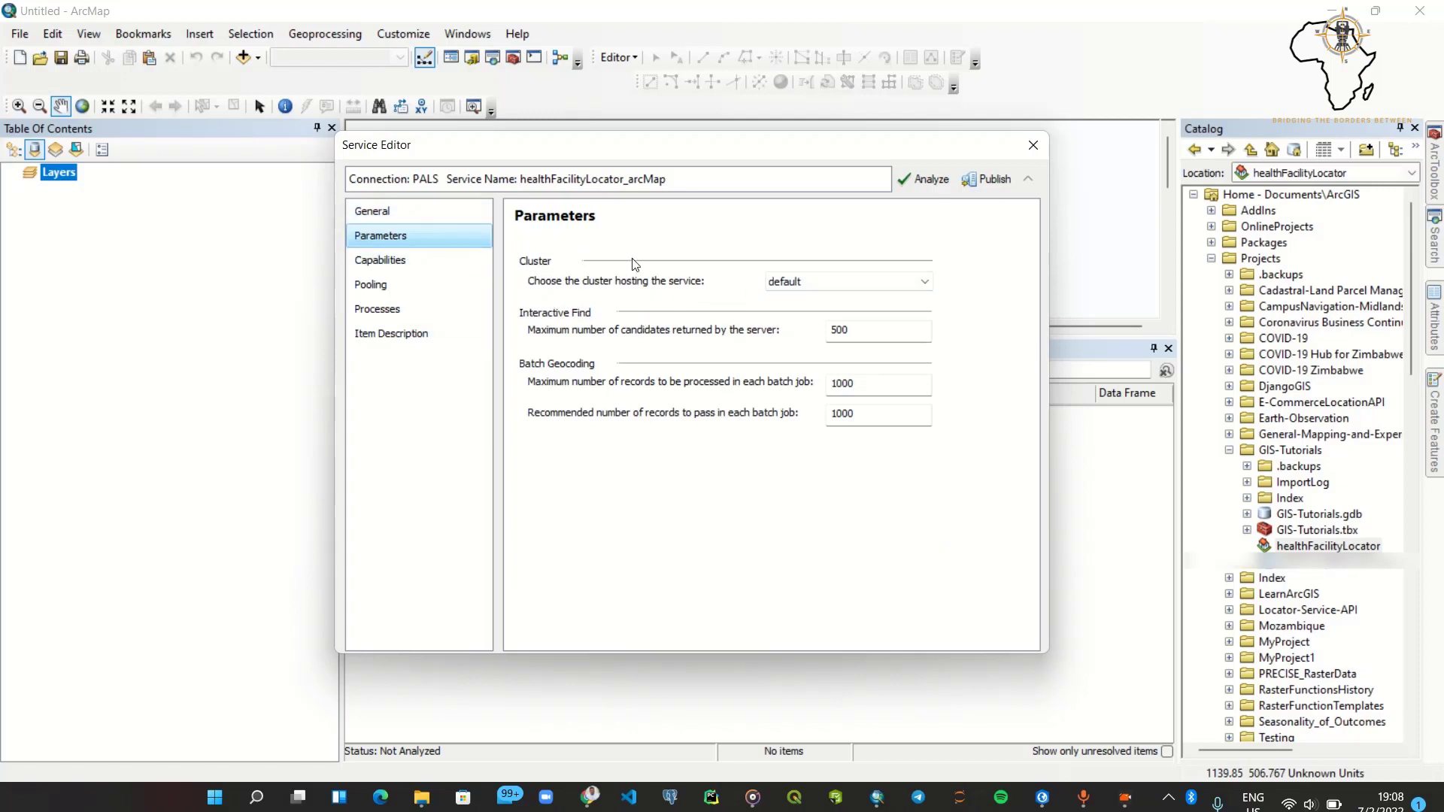
left_click(371, 254)
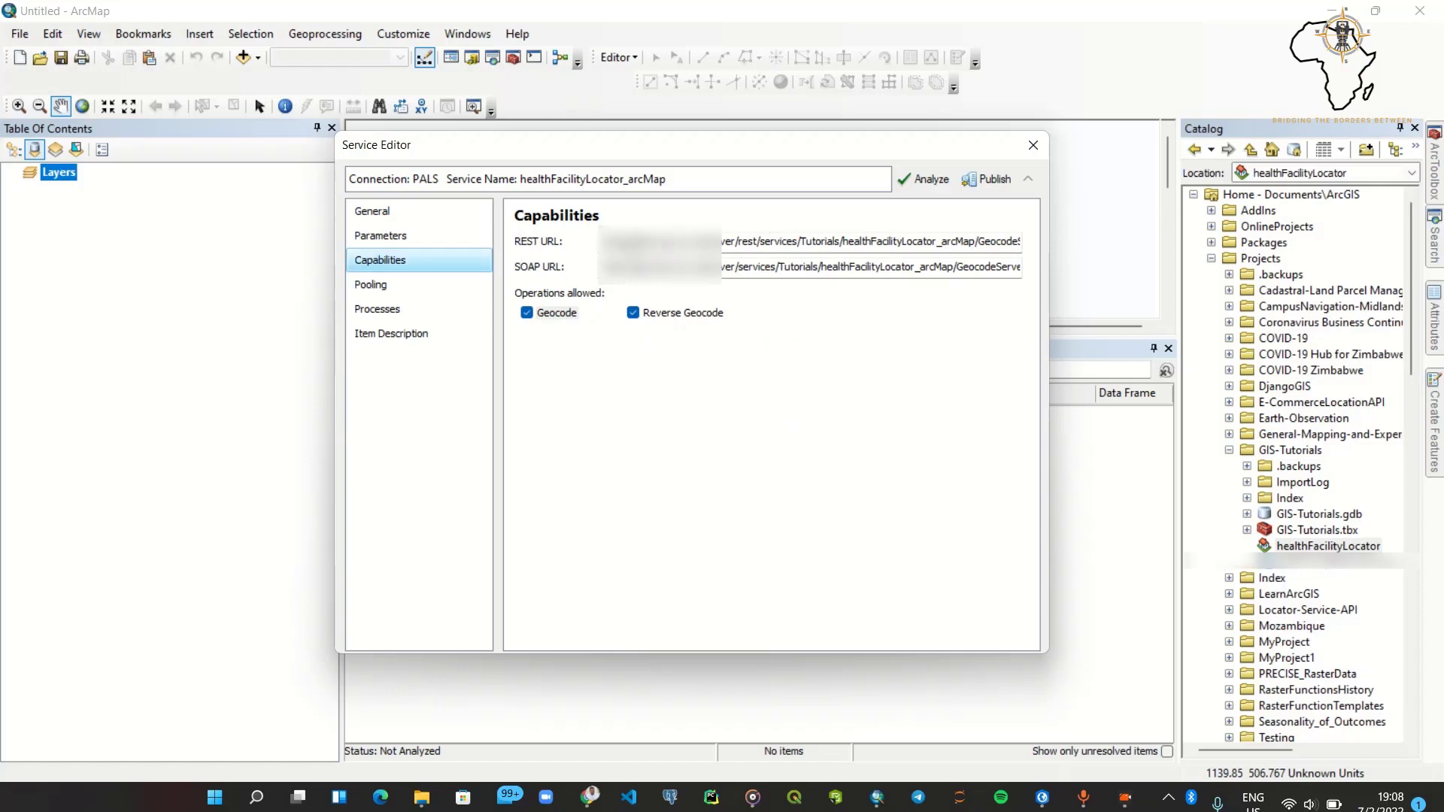
left_click_drag(828, 243, 725, 258)
left_click(835, 268)
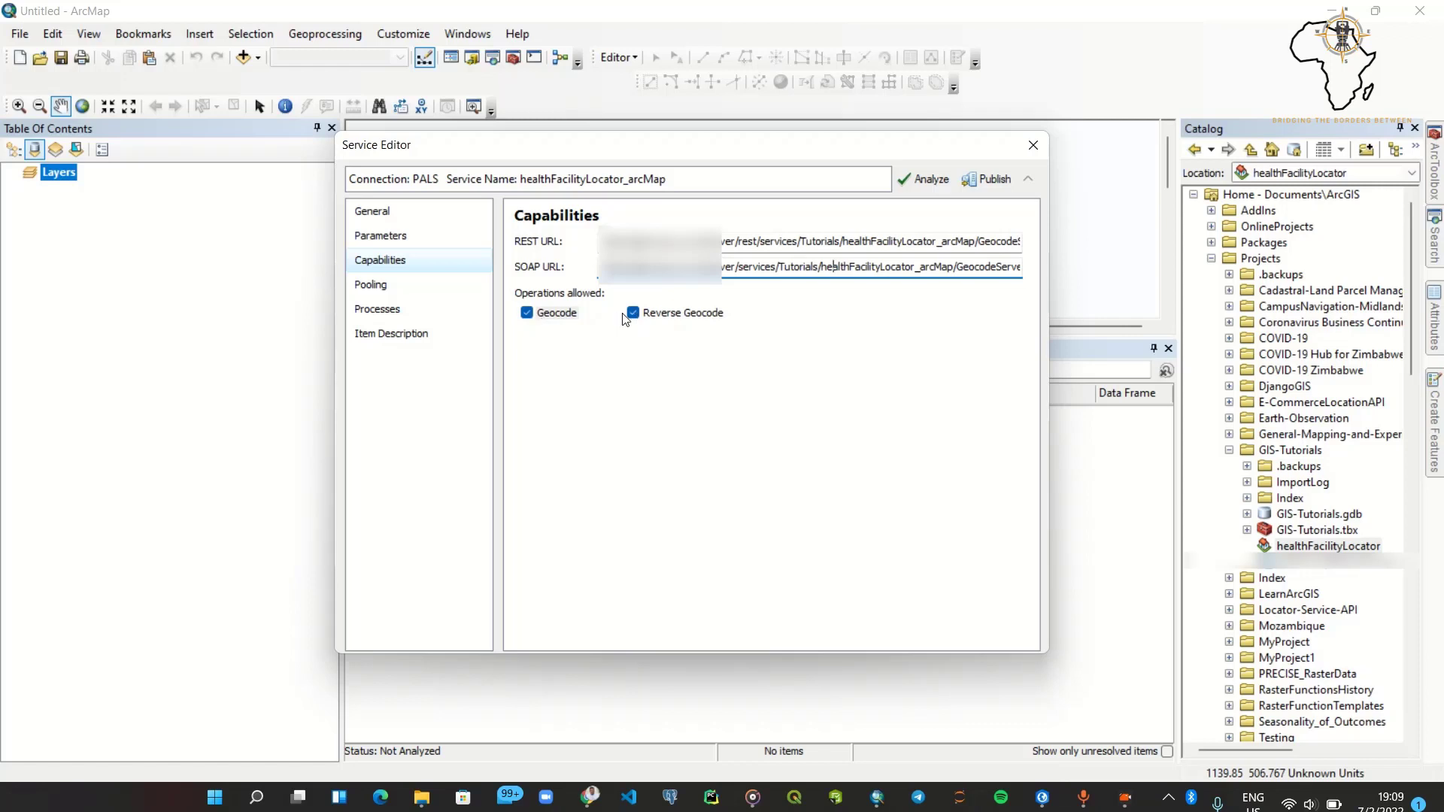
left_click(526, 312)
left_click(526, 312)
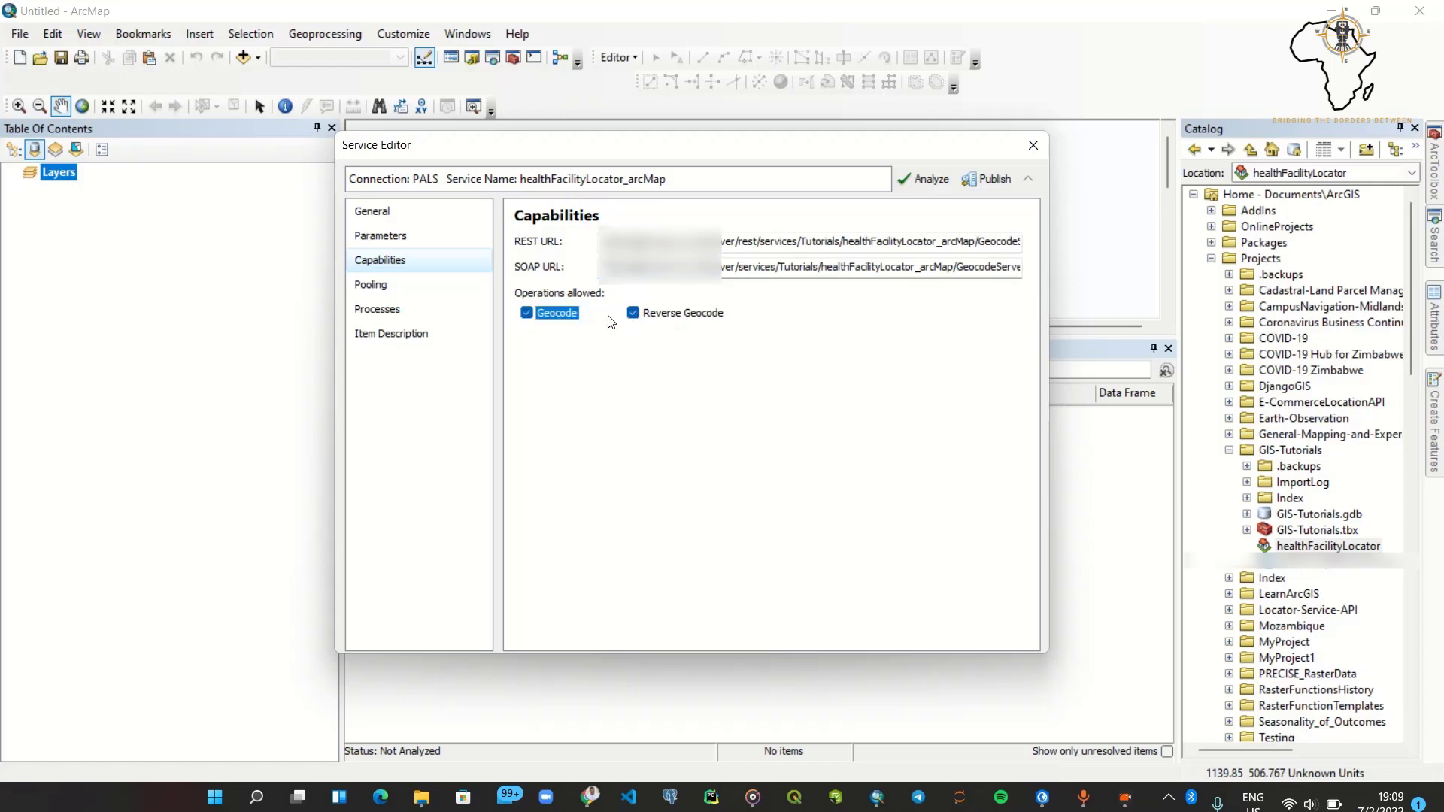
left_click(633, 313)
left_click(633, 313)
left_click(445, 284)
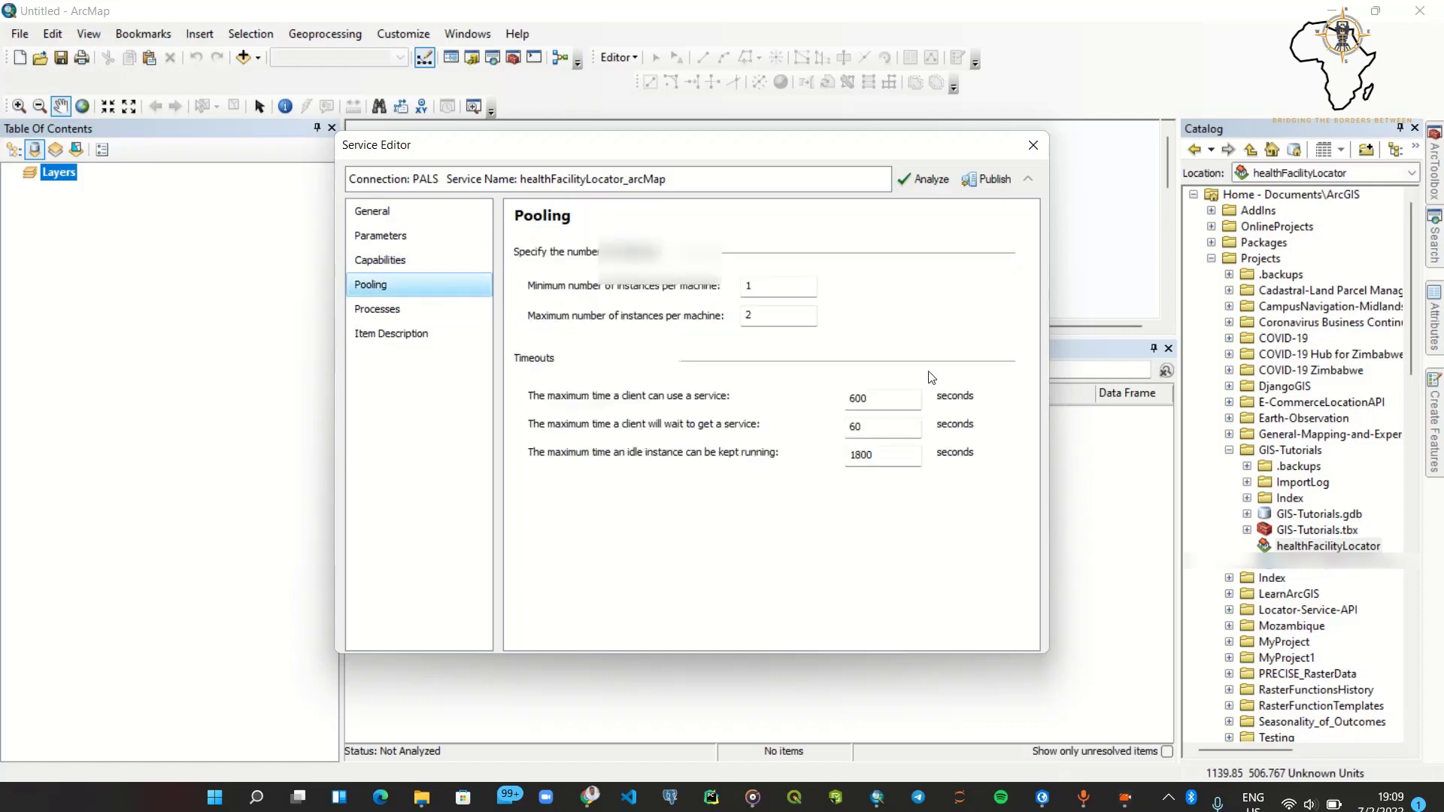
left_click(406, 314)
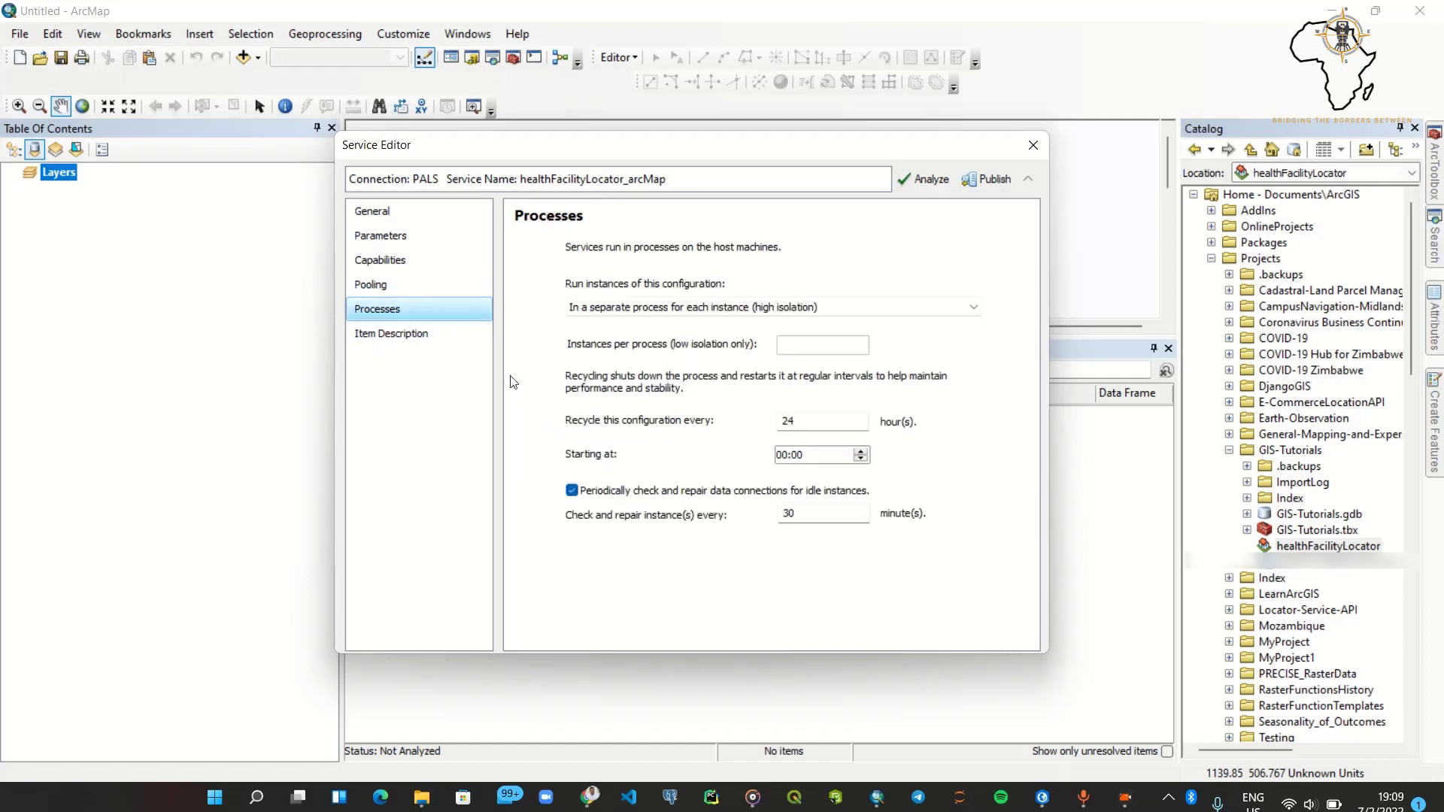
left_click(391, 217)
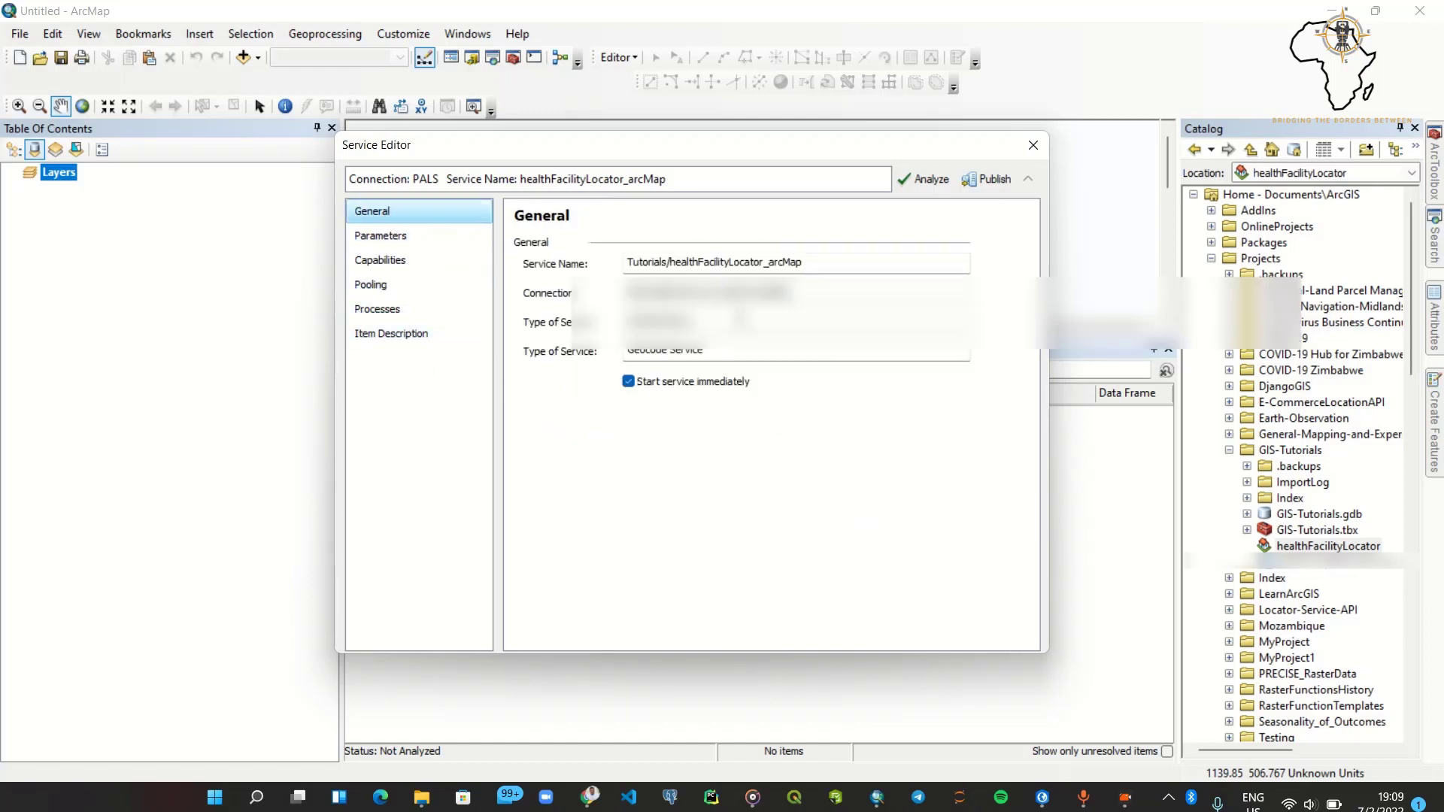
Step: Analyze the healthFacilityLocator_arcMap service and inspect the entry reported in the analysis results
left_click(931, 180)
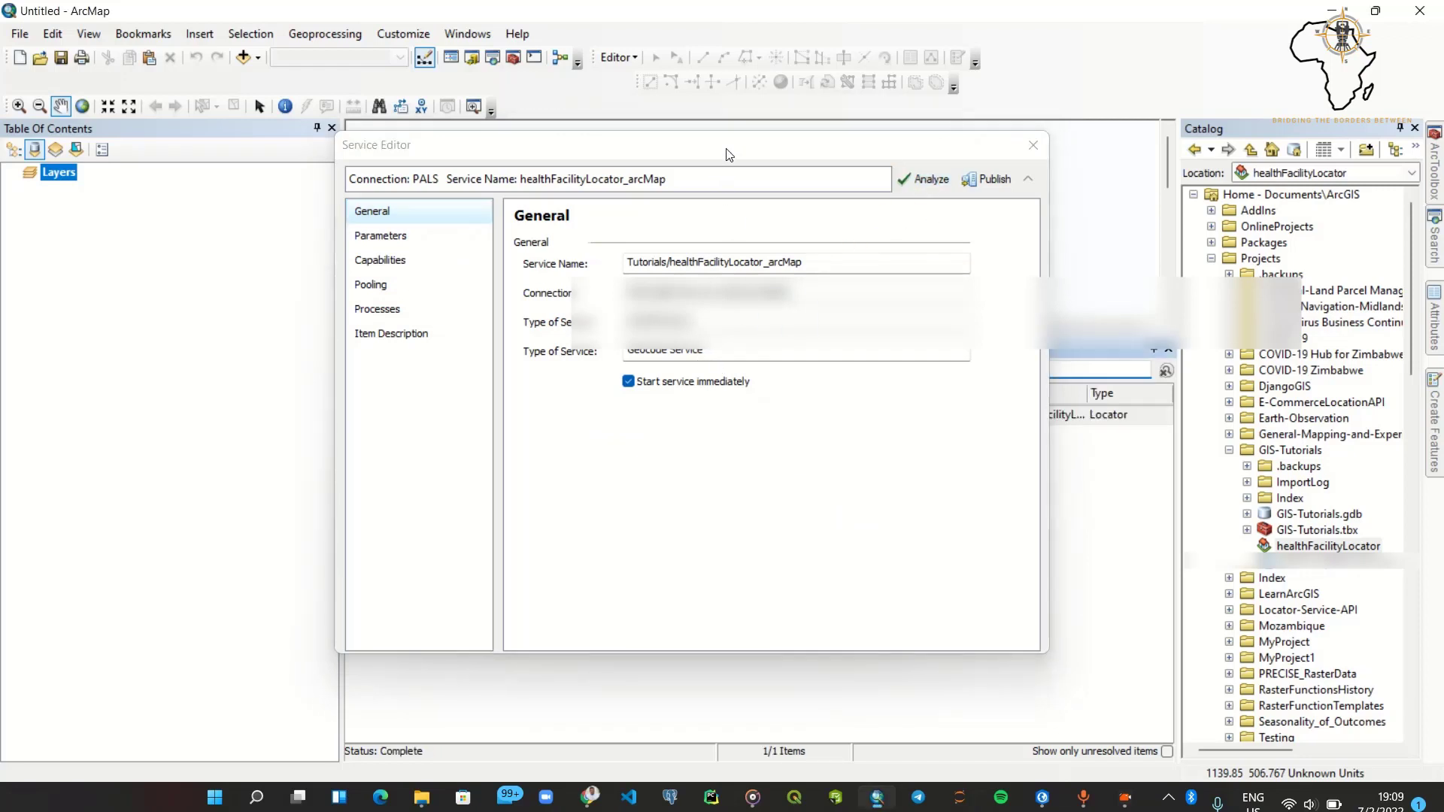
left_click_drag(728, 155, 785, 500)
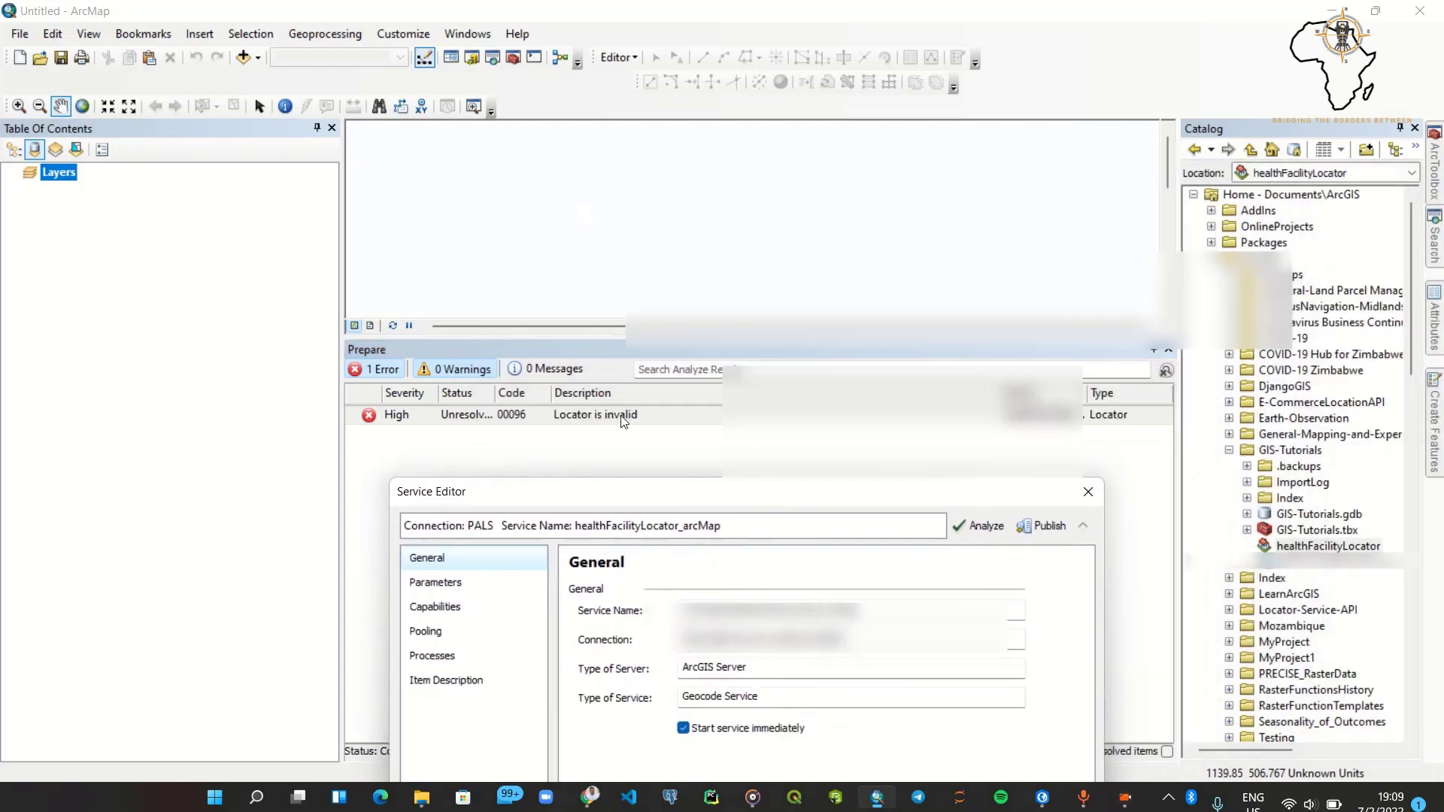
left_click_drag(632, 495, 610, 473)
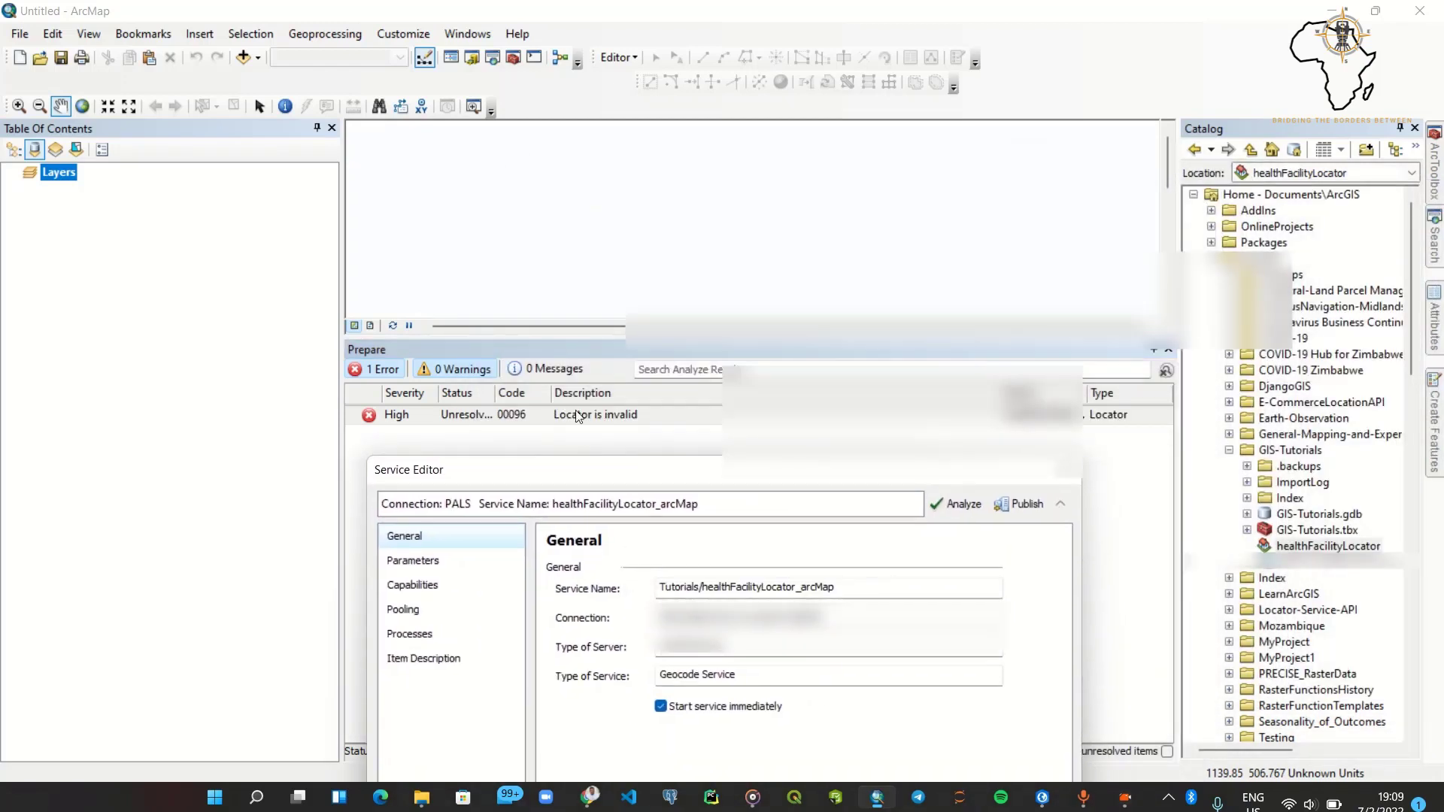
left_click(599, 416)
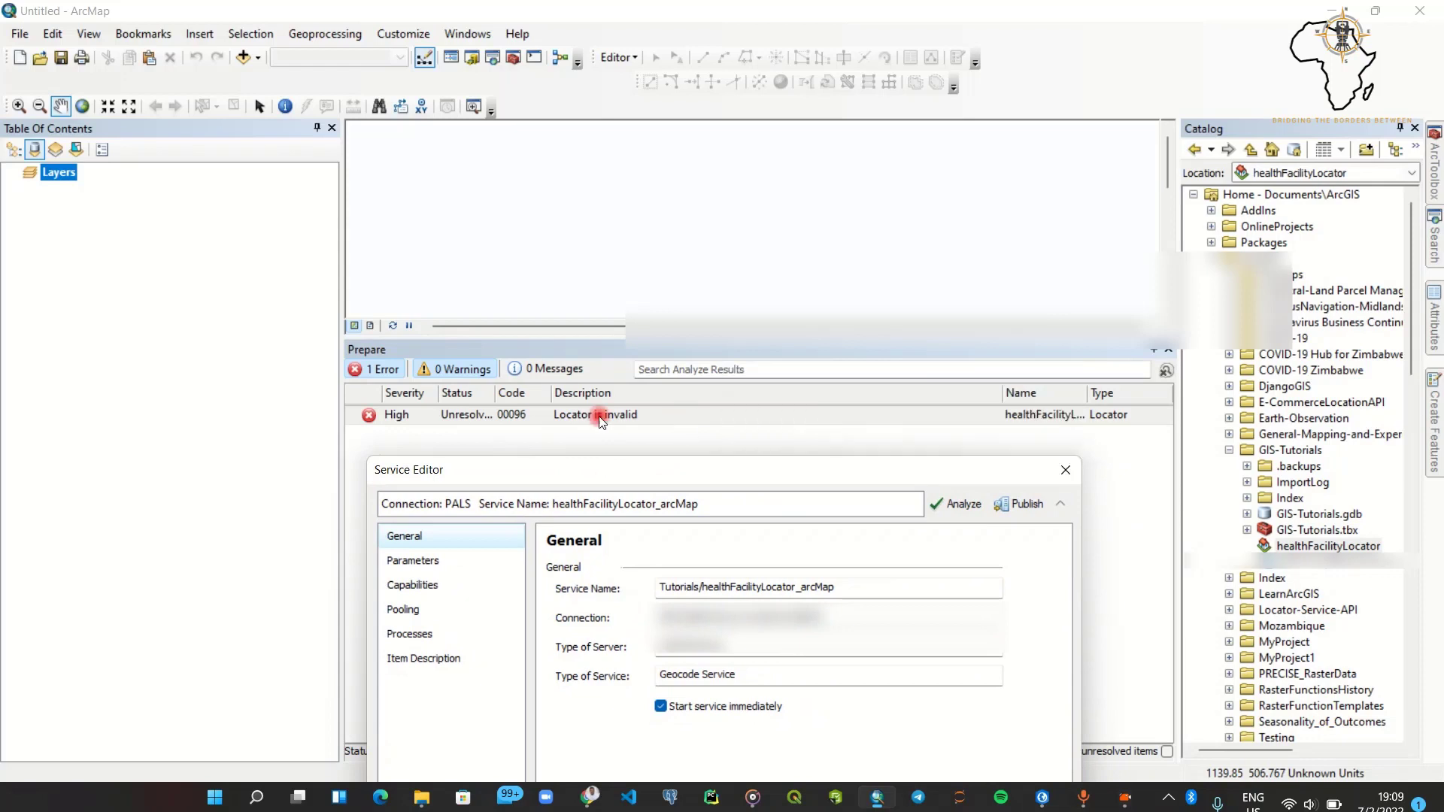
right_click(601, 419)
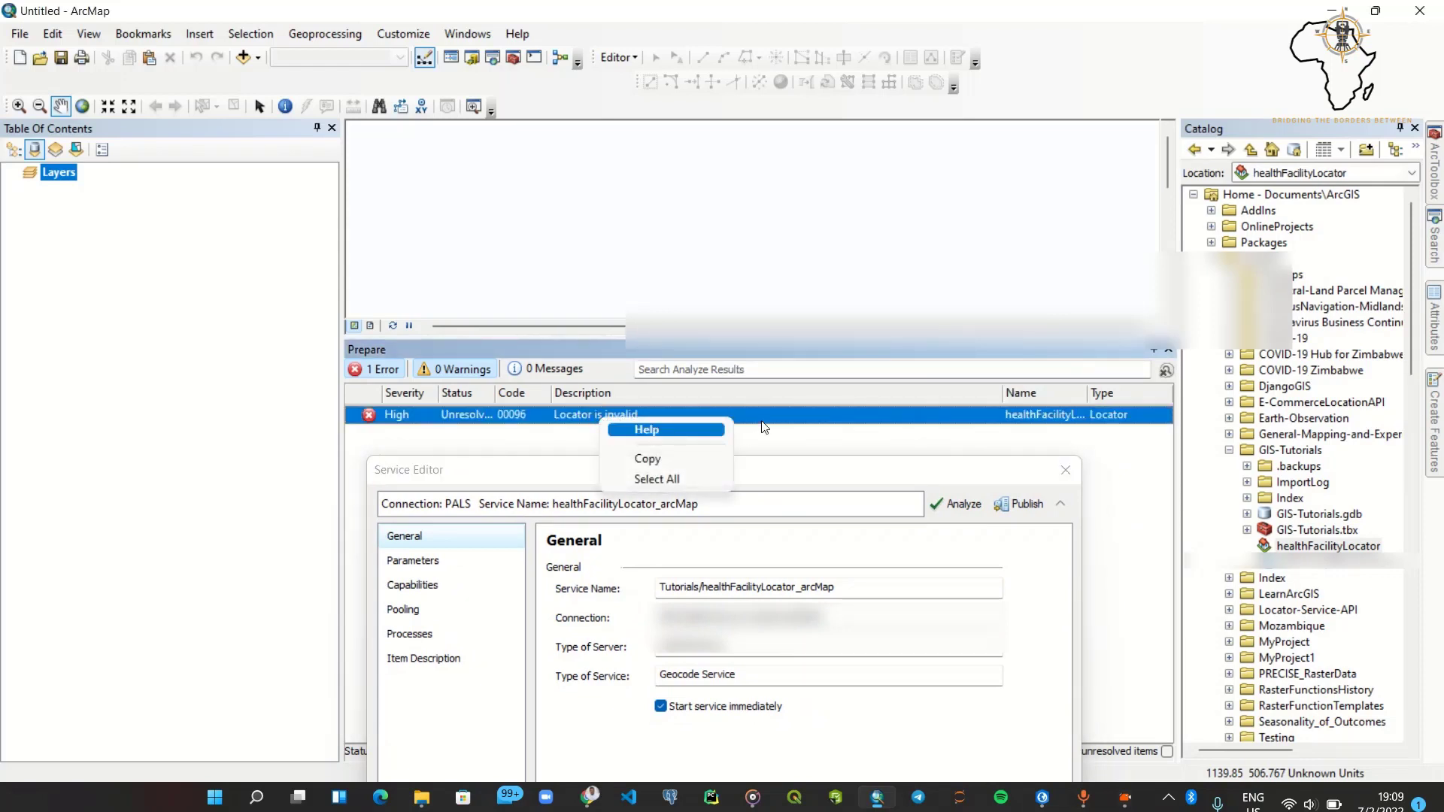
key("Escape")
Step: Examine the code and description of the analysis error and check the healthFacilityLocator it refers to in the catalog
left_click_drag(692, 481, 940, 177)
left_click(542, 415)
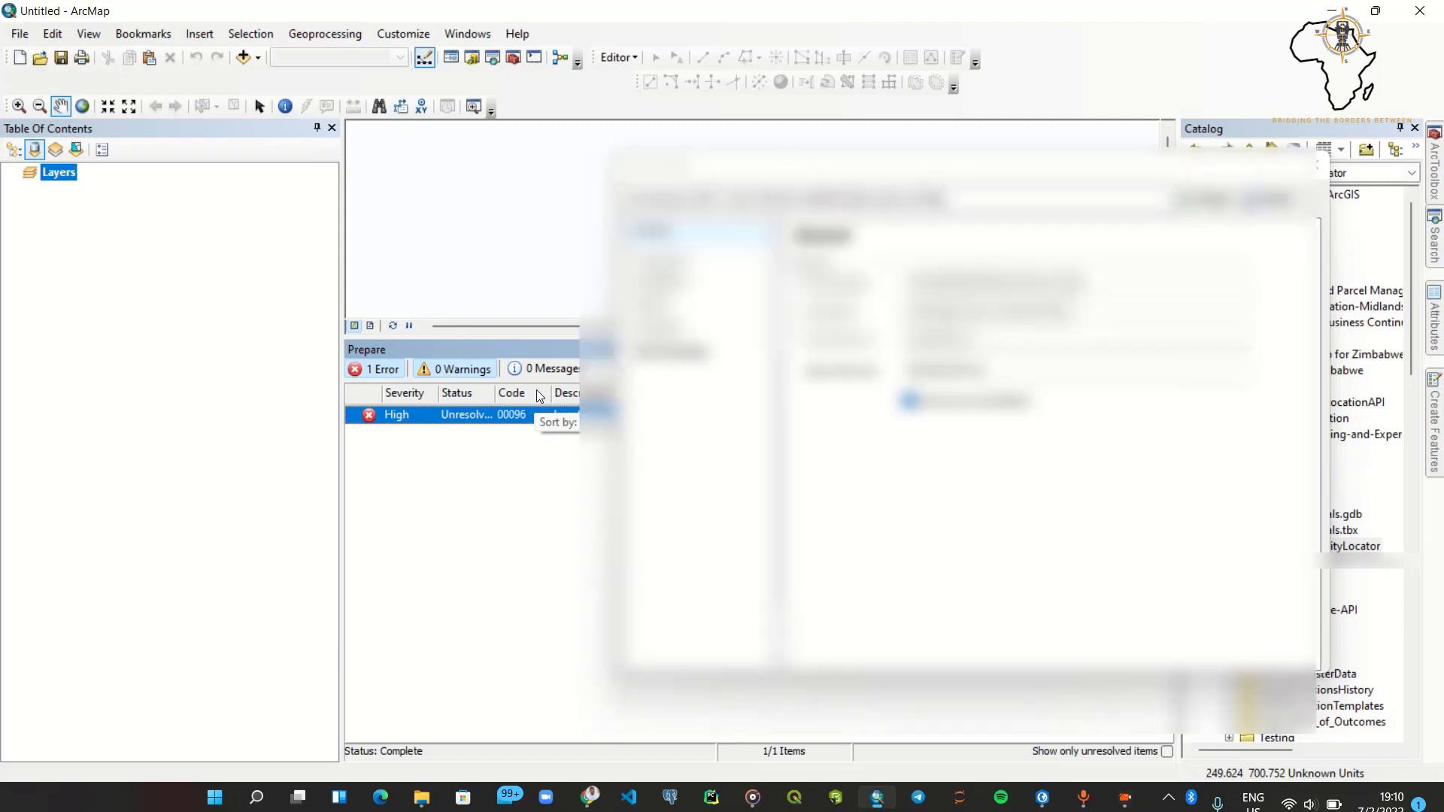
left_click_drag(898, 172, 626, 464)
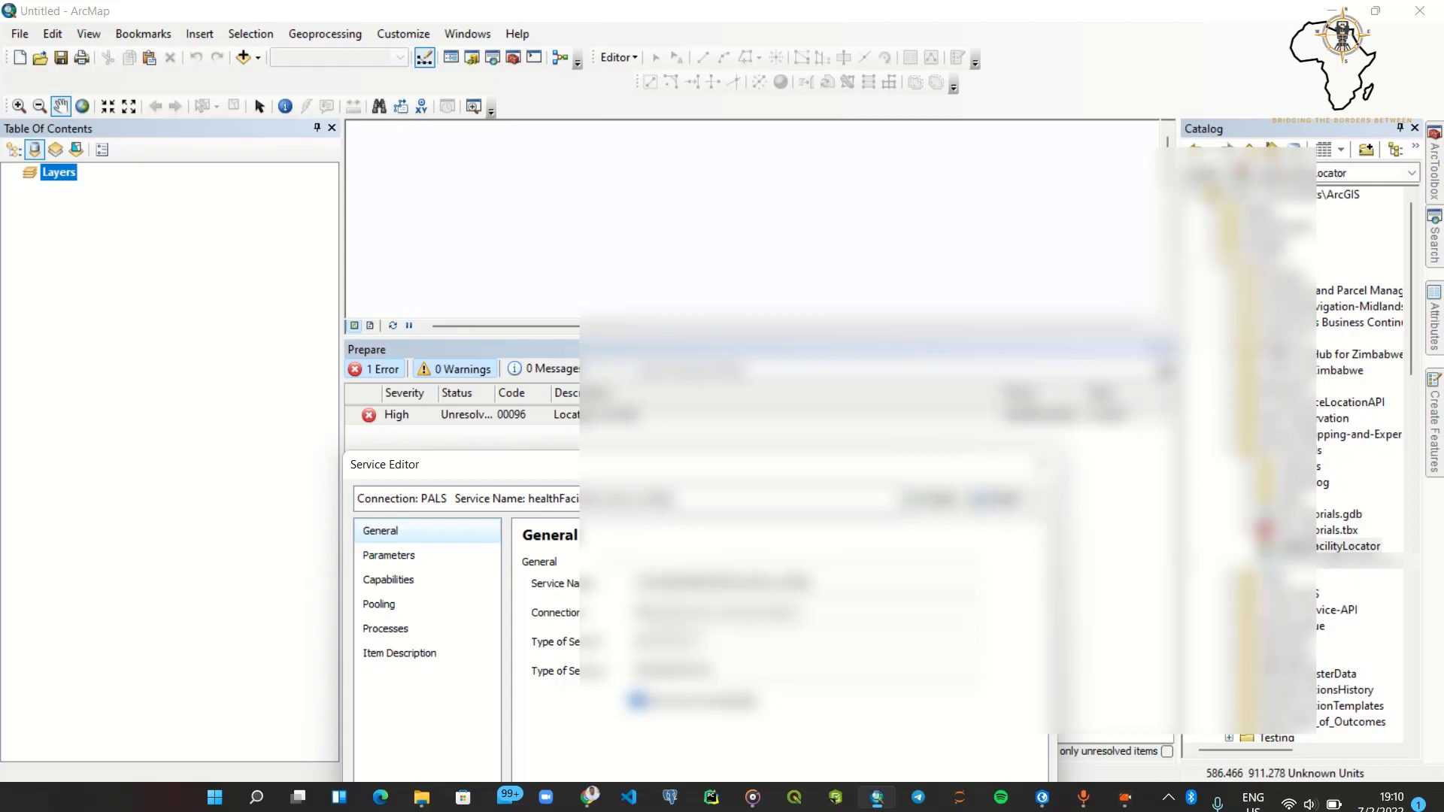
left_click(574, 414)
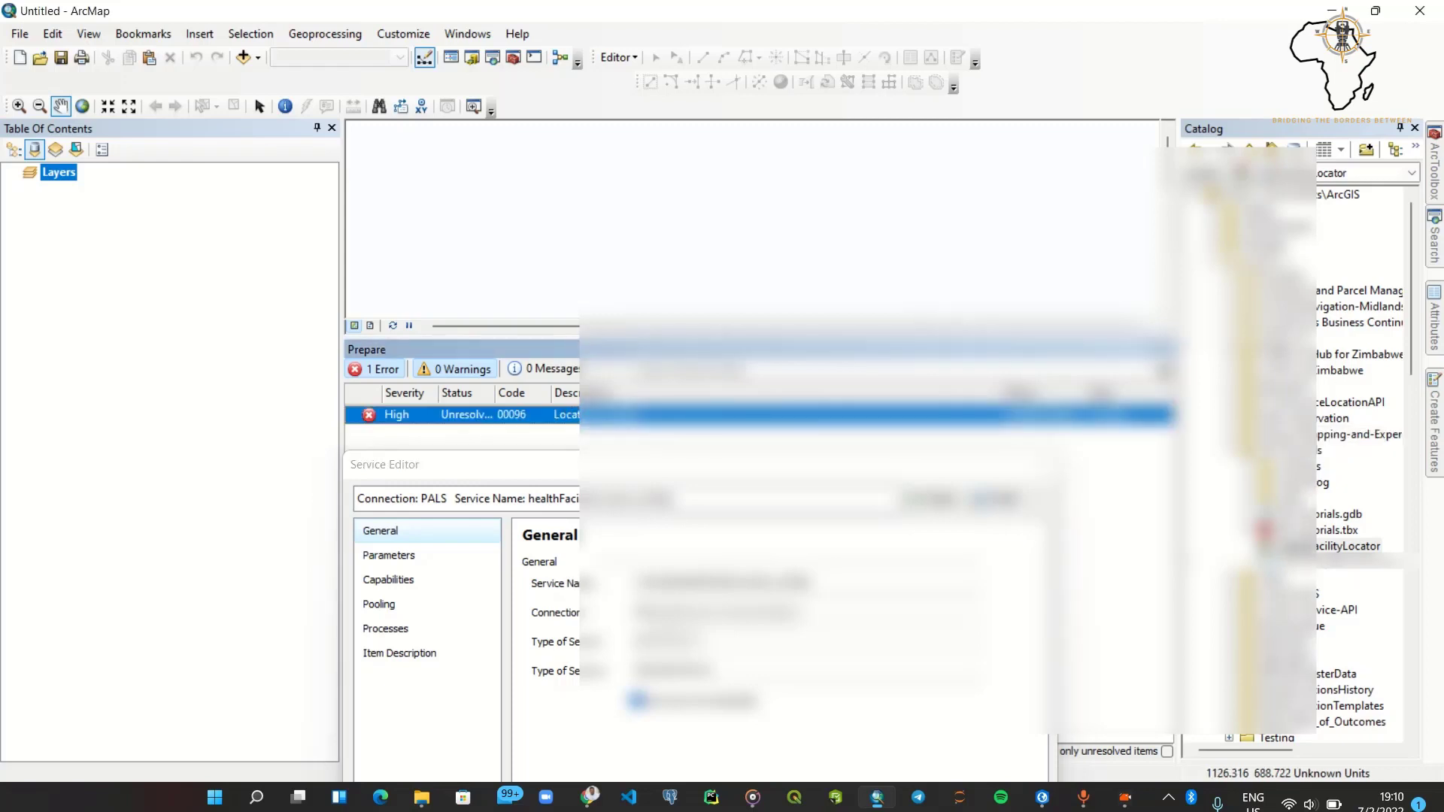
left_click(1303, 546)
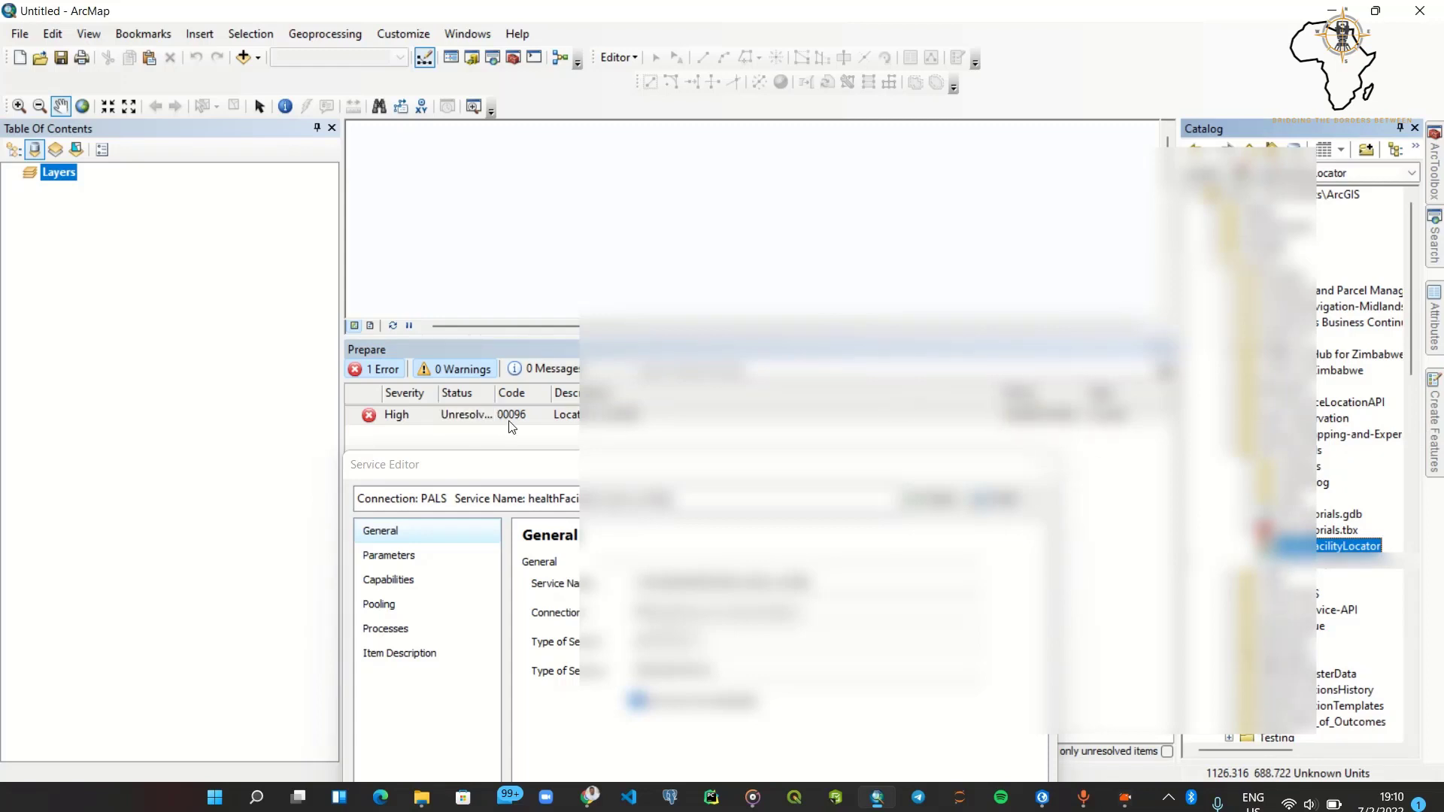
left_click_drag(567, 472, 618, 218)
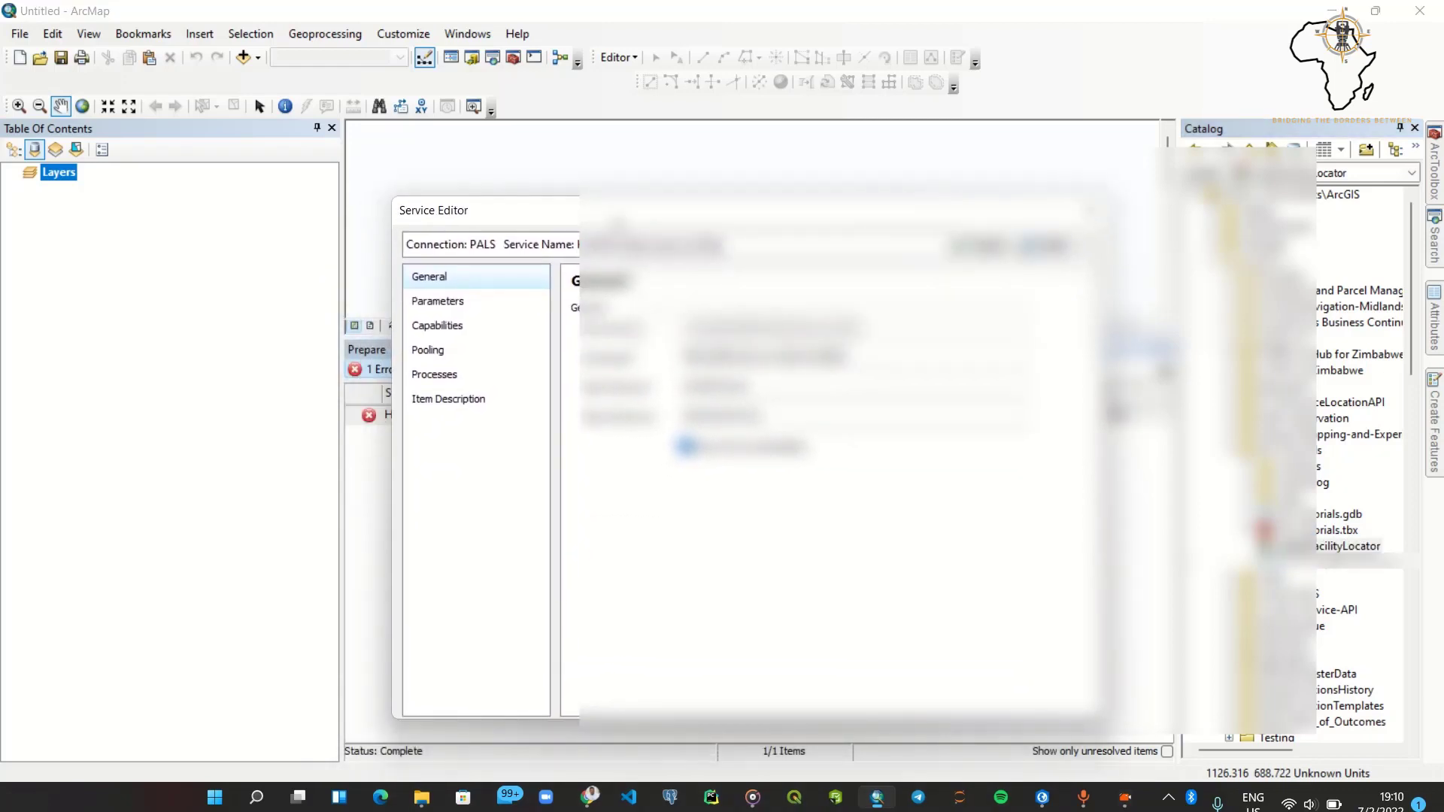
left_click_drag(619, 217, 601, 272)
Step: Try to publish the healthFacilityLocator_arcMap service to the server
left_click(948, 301)
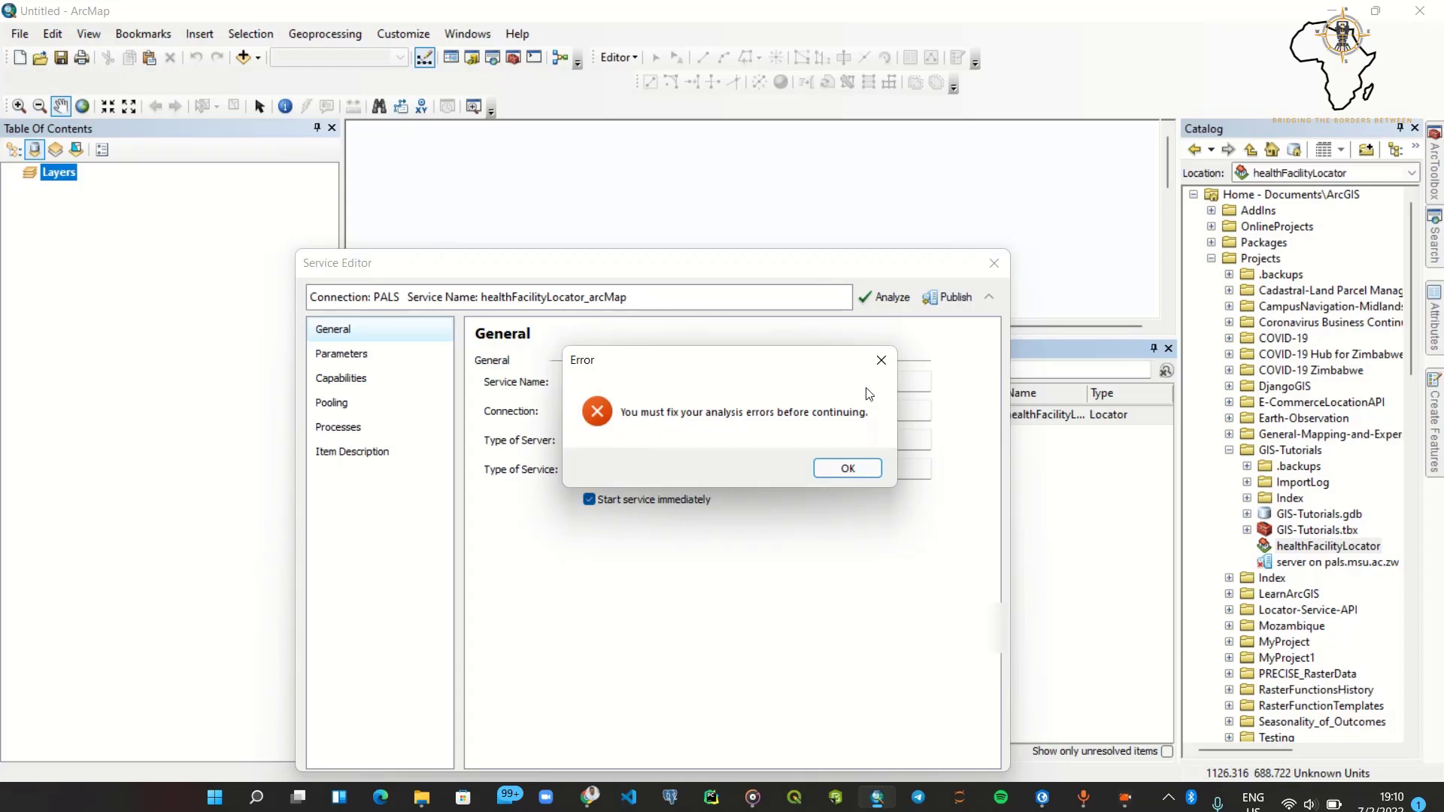
left_click(881, 360)
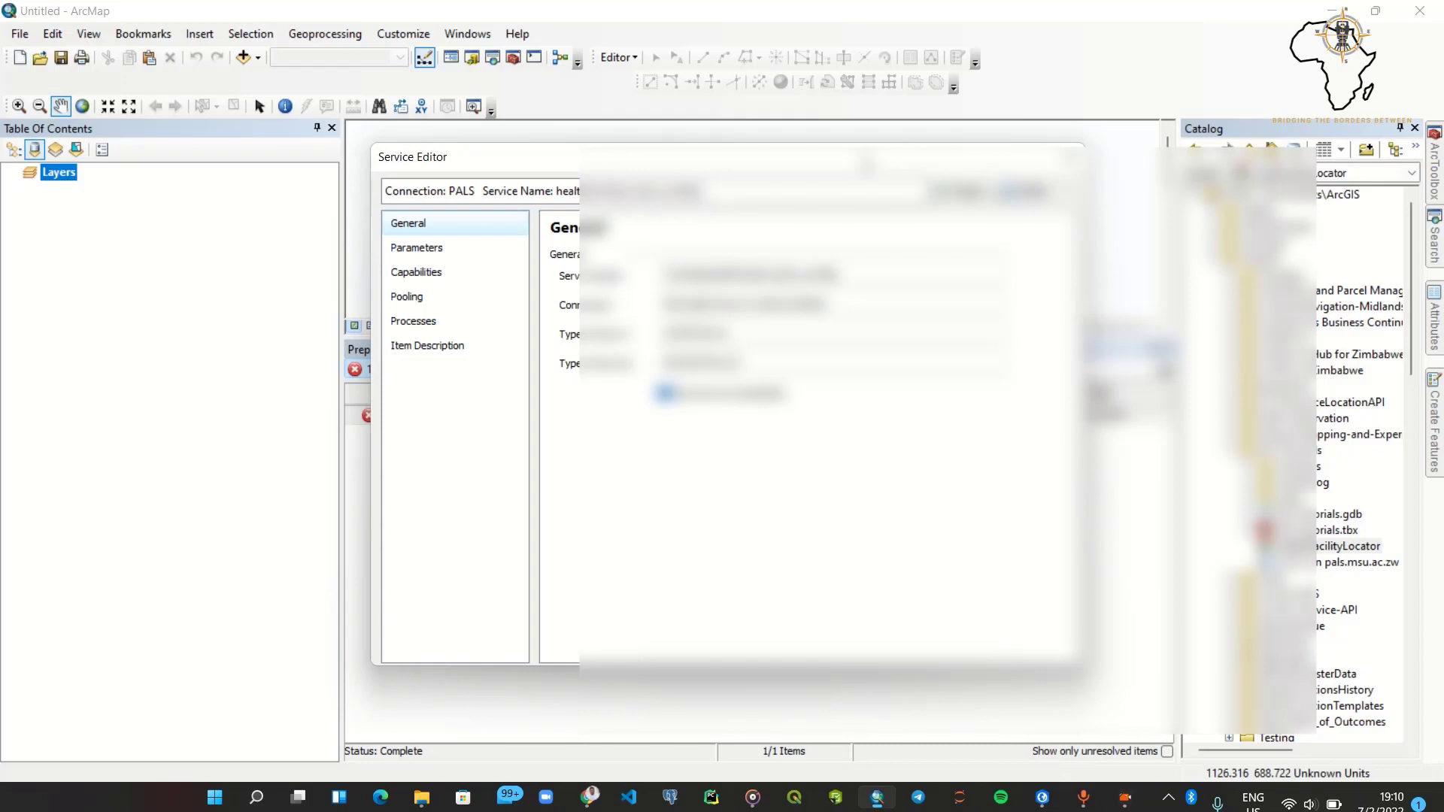
mouse_move(864, 156)
left_mouse_down()
mouse_move(930, 146)
mouse_move(868, 147)
left_mouse_up()
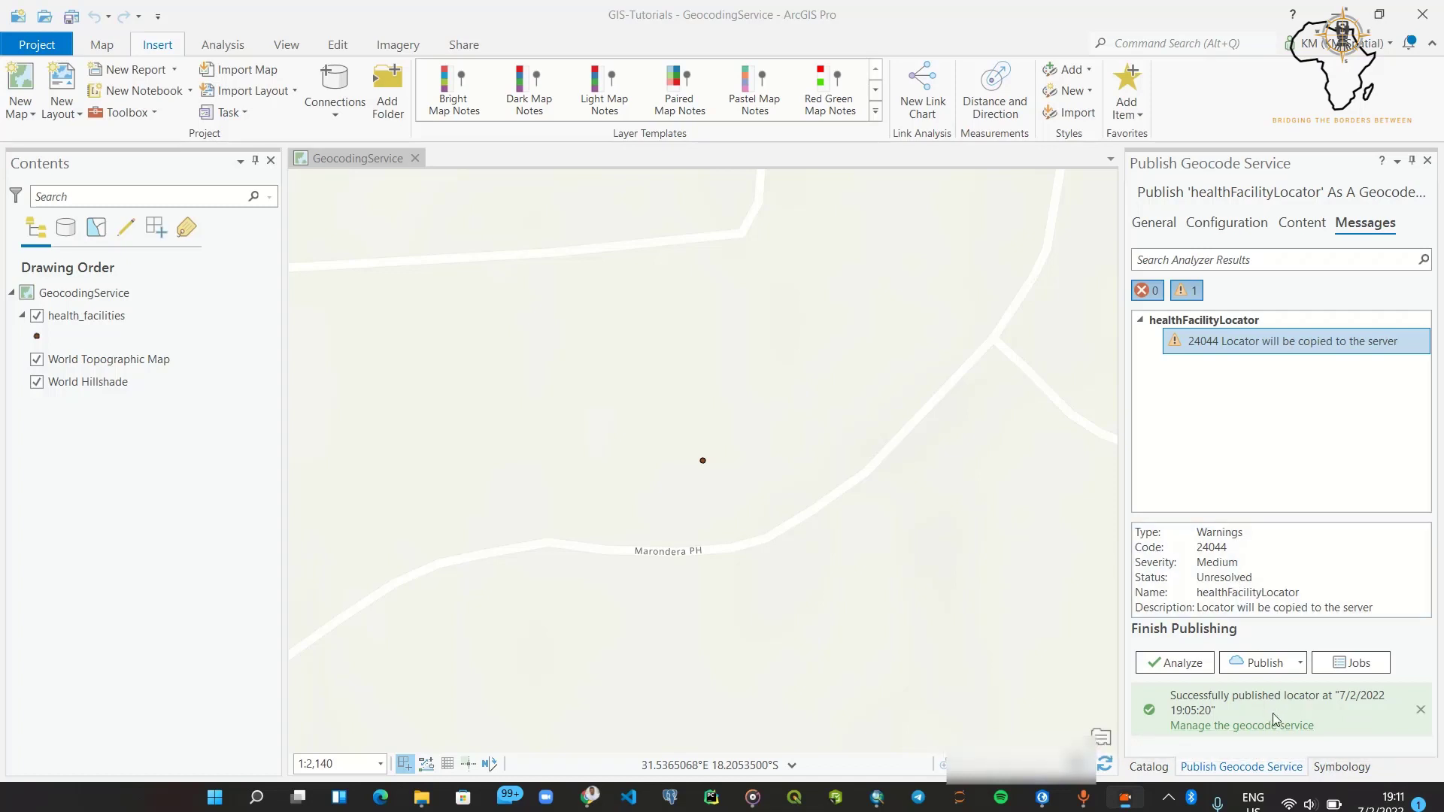
Step: Switch to ArcGIS Pro, open the published geocode service's management page, and load the server manager address in an incognito browser window
left_click(1219, 727)
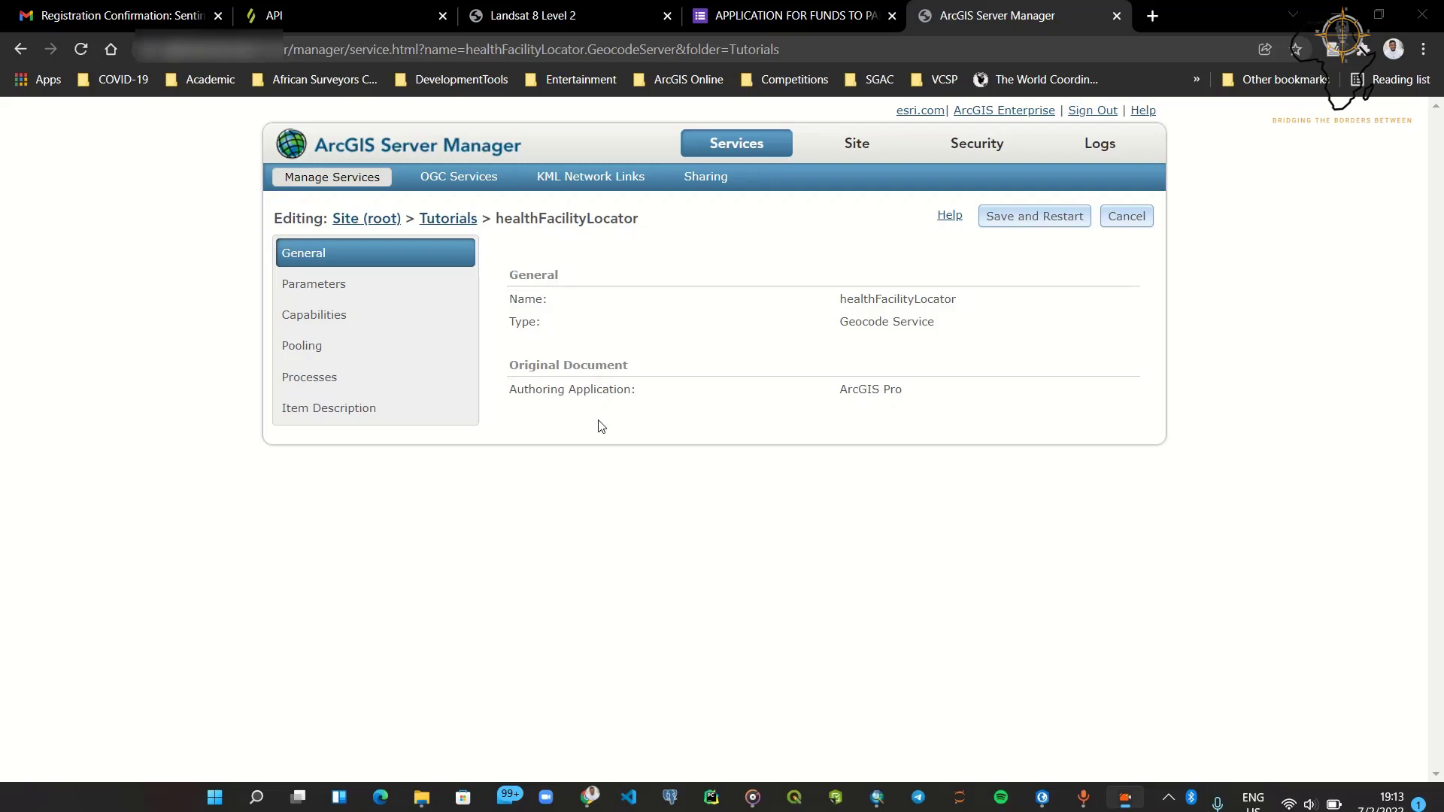
left_click(1424, 49)
left_click(1292, 125)
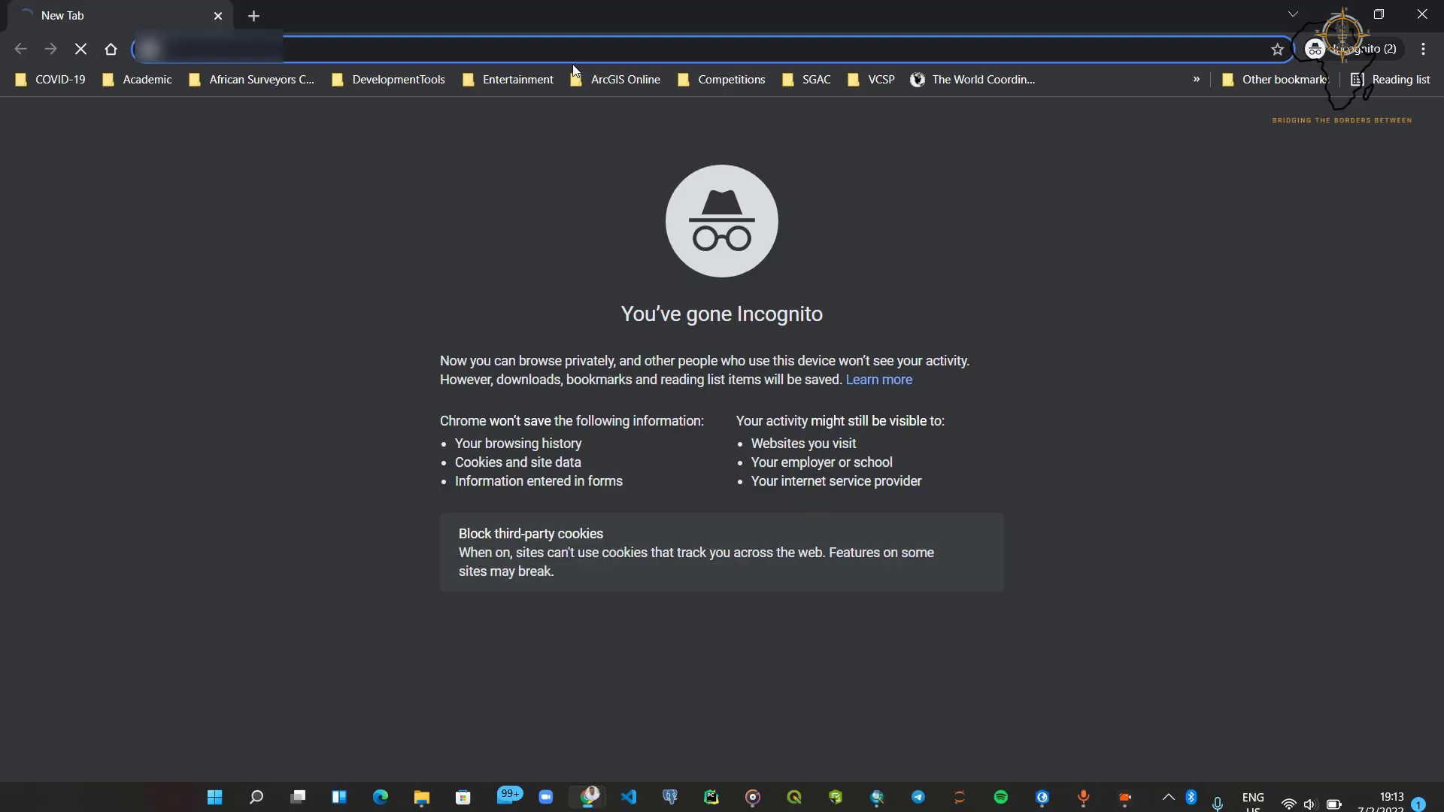
type("gis")
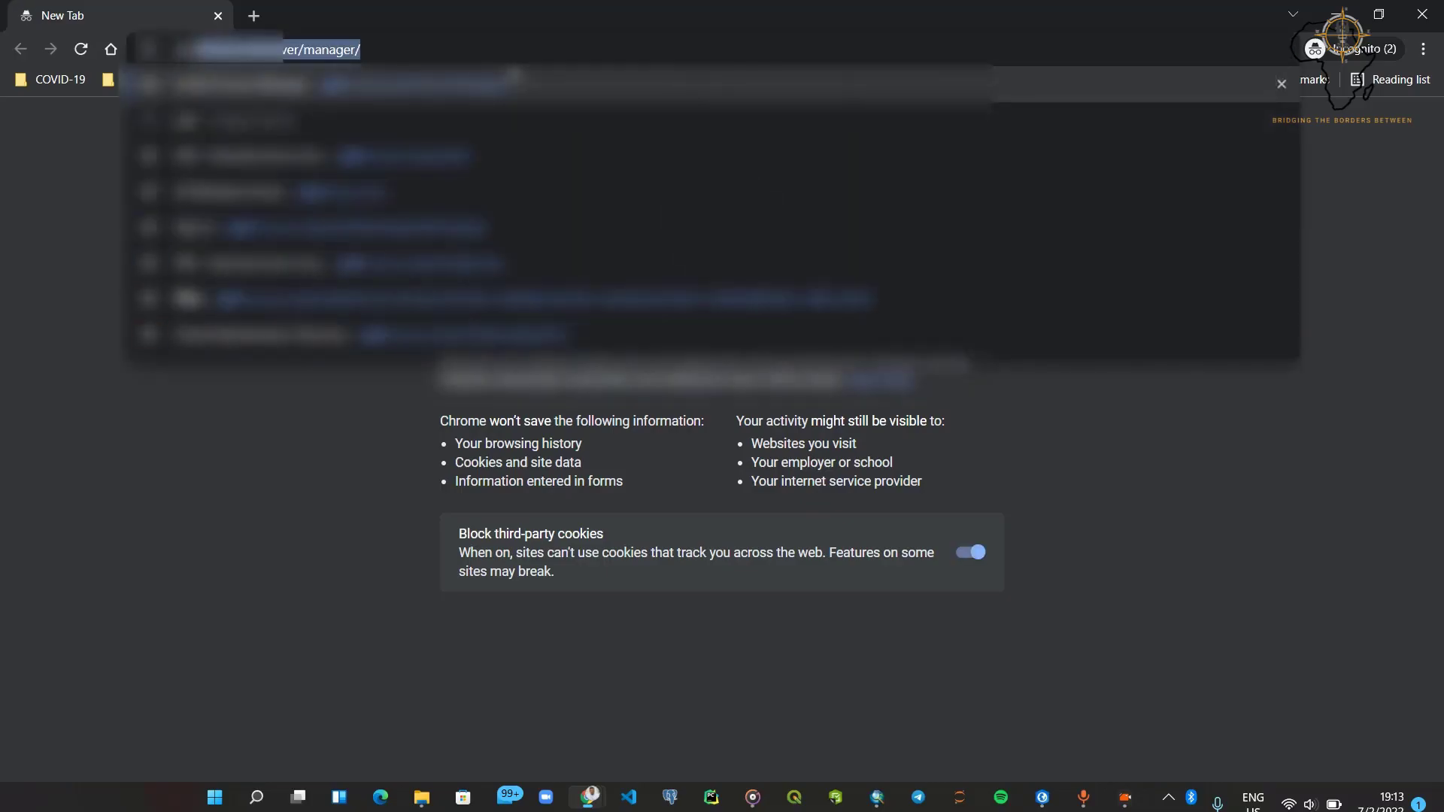
key("End")
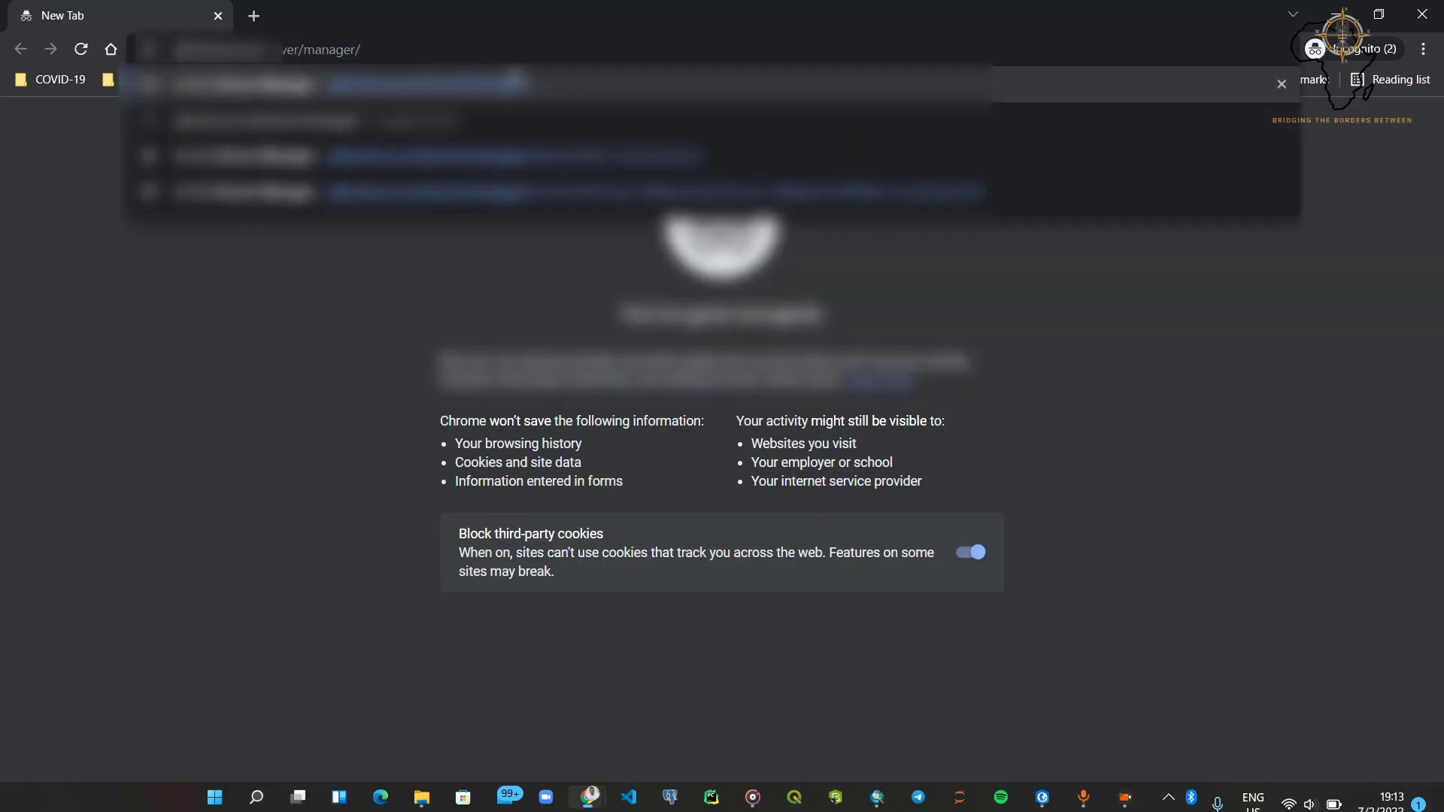
key("Return")
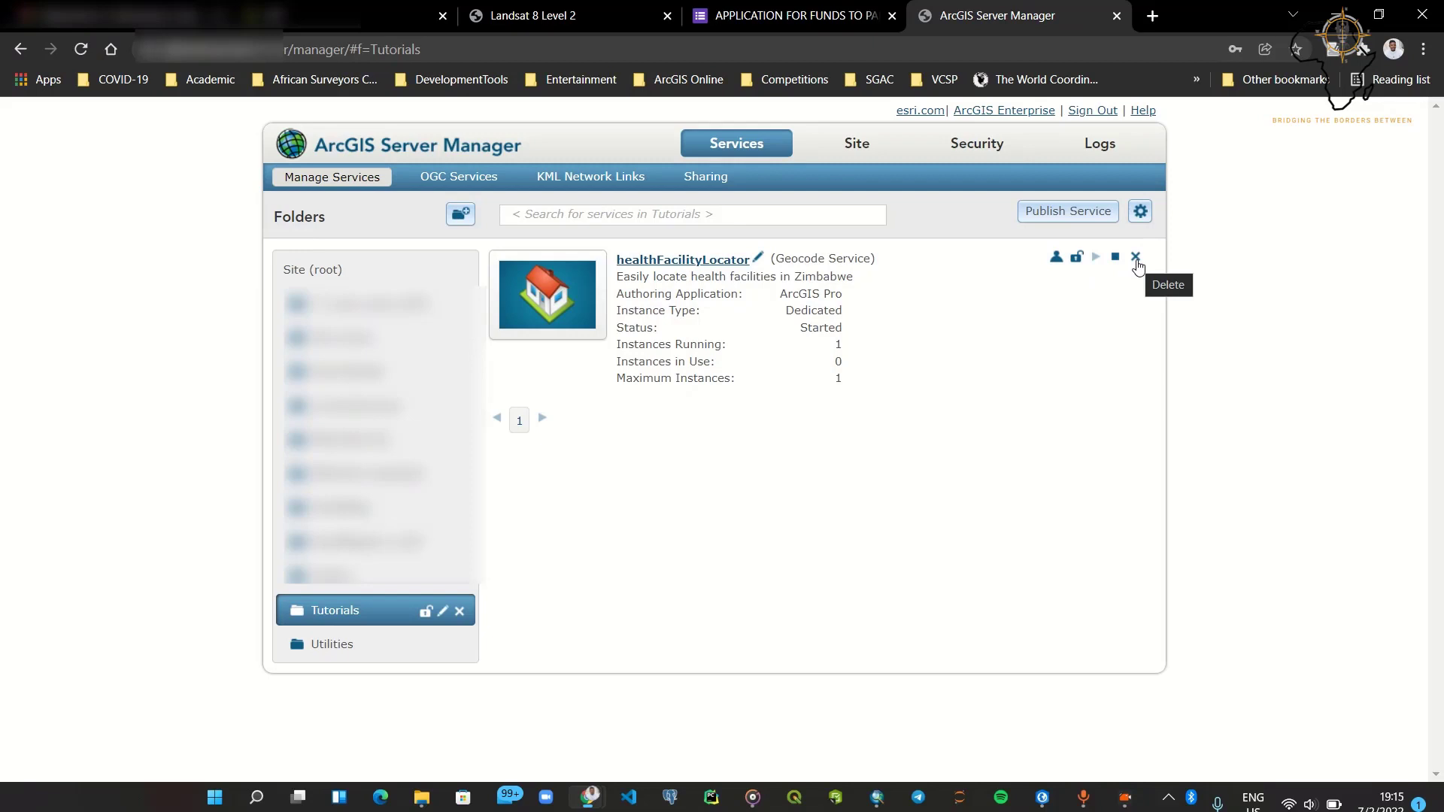
Step: Open the capabilities of healthFacilityLocator in the Tutorials folder and follow its REST URL to examine the geocode service's address fields
left_click(698, 261)
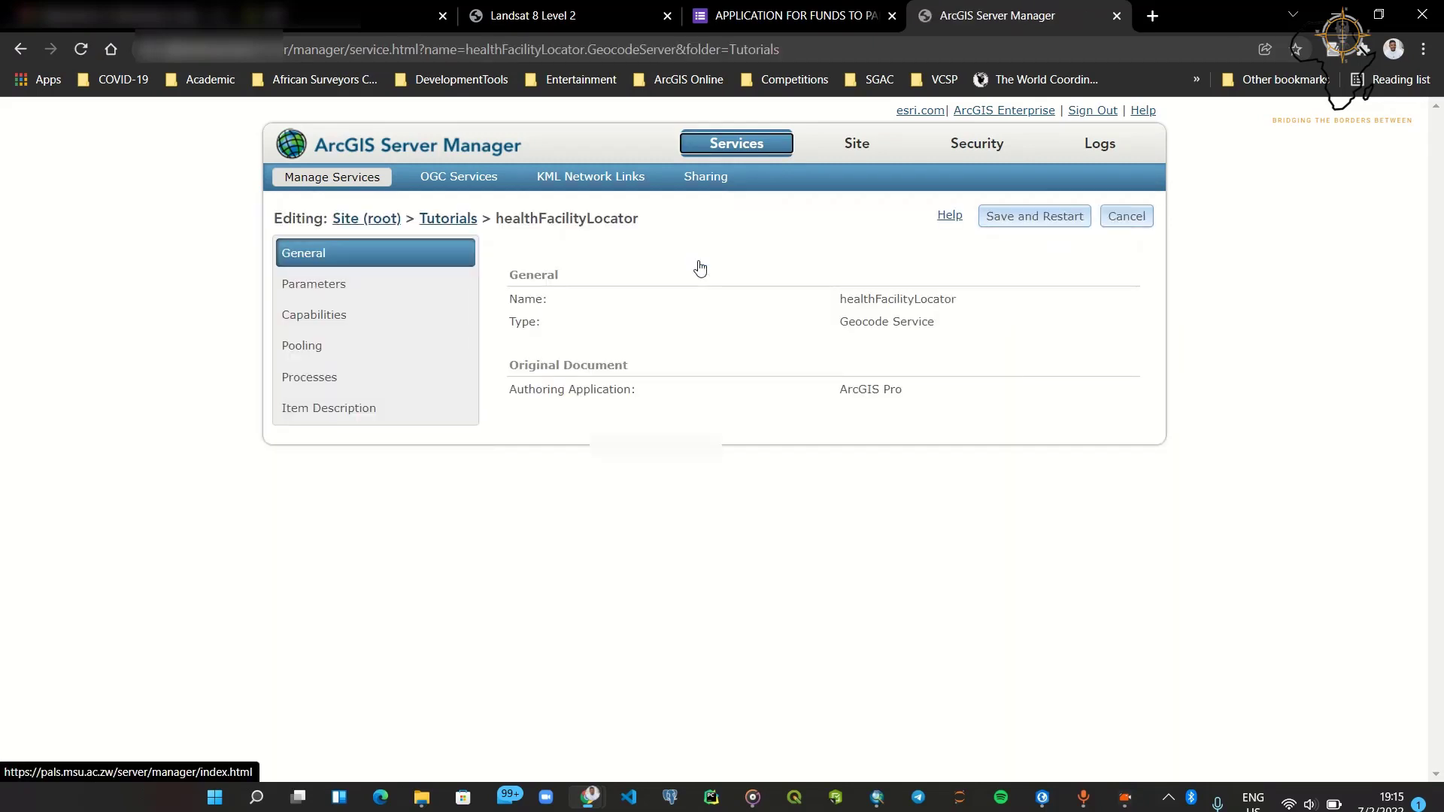
left_click(346, 315)
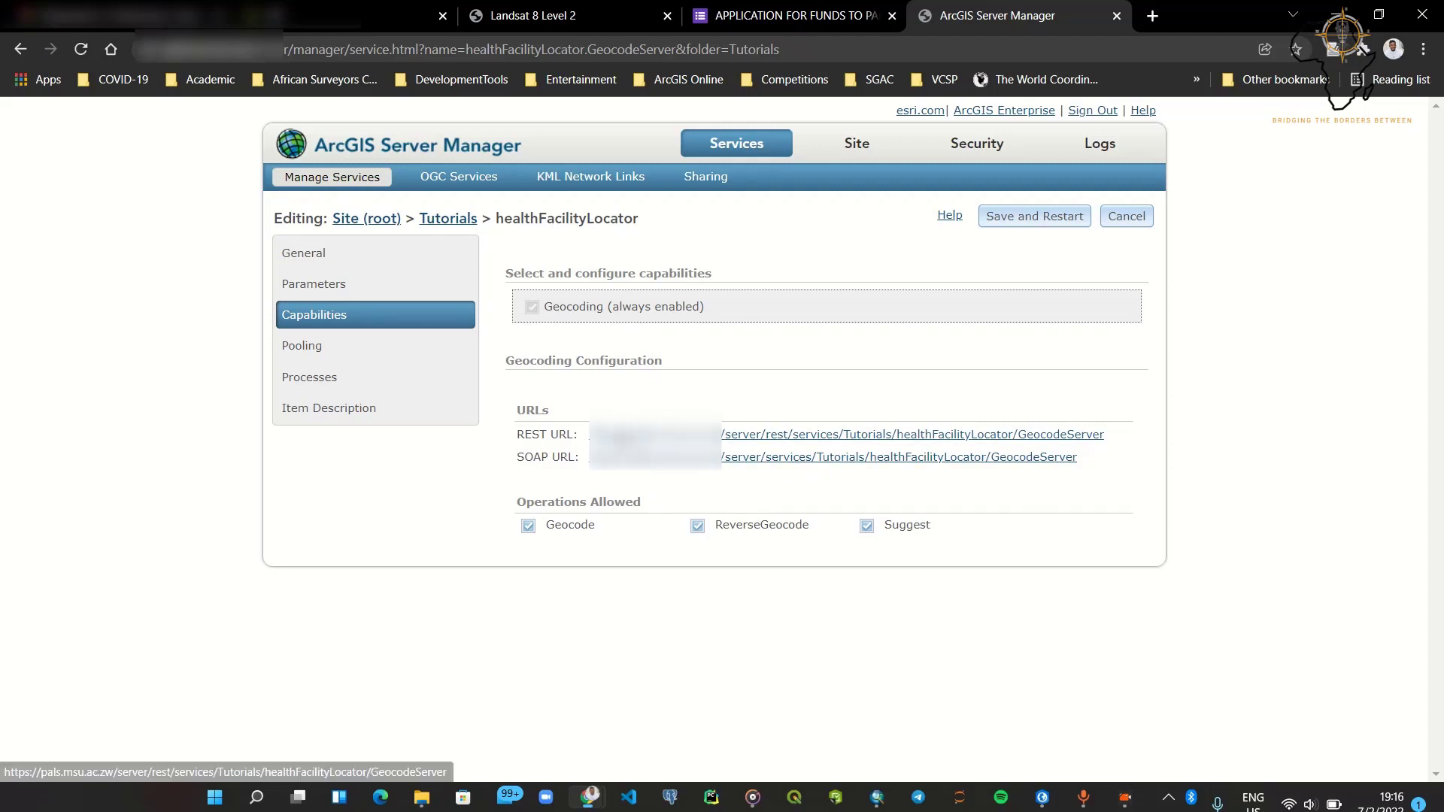
left_click(672, 434)
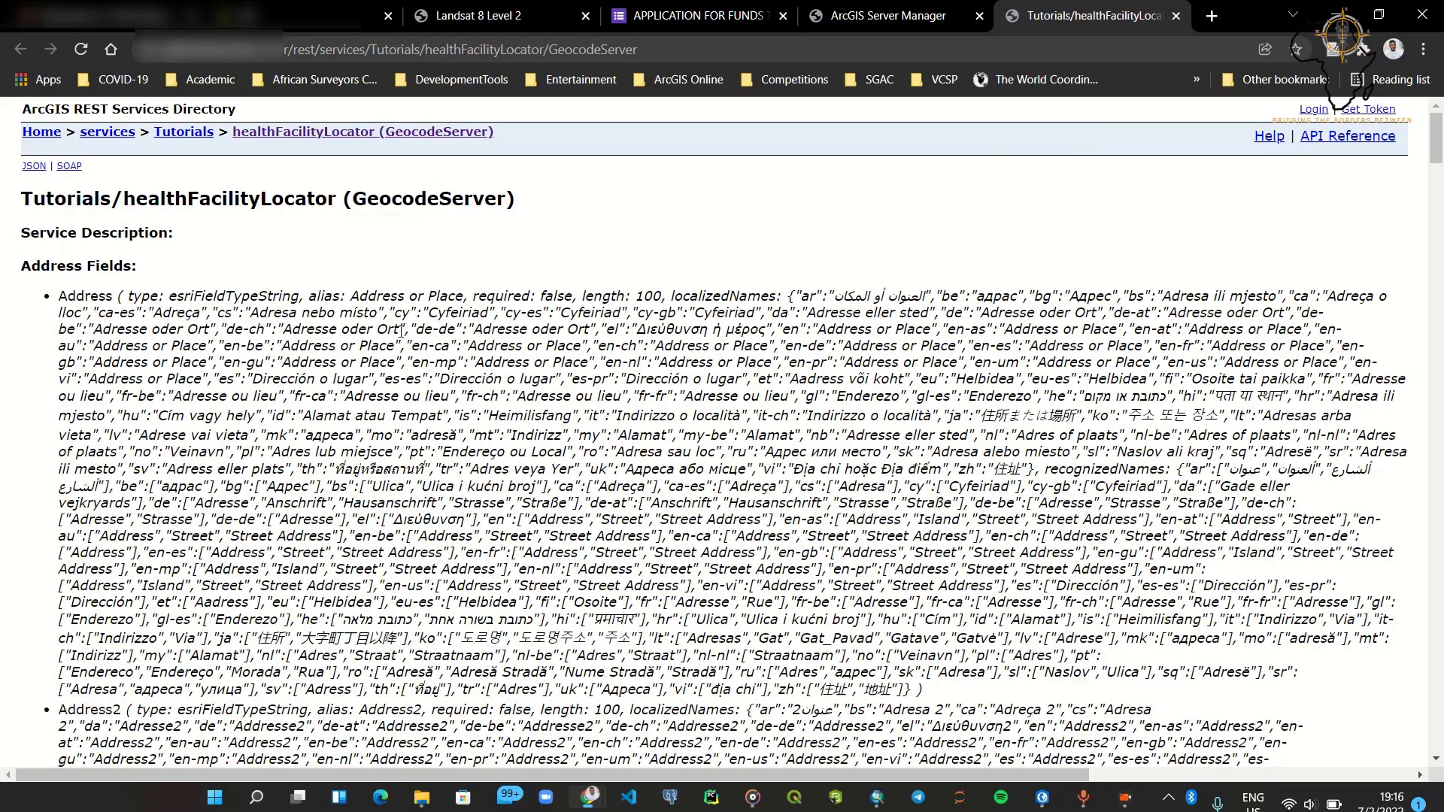
scroll(672, 395, "down", 15)
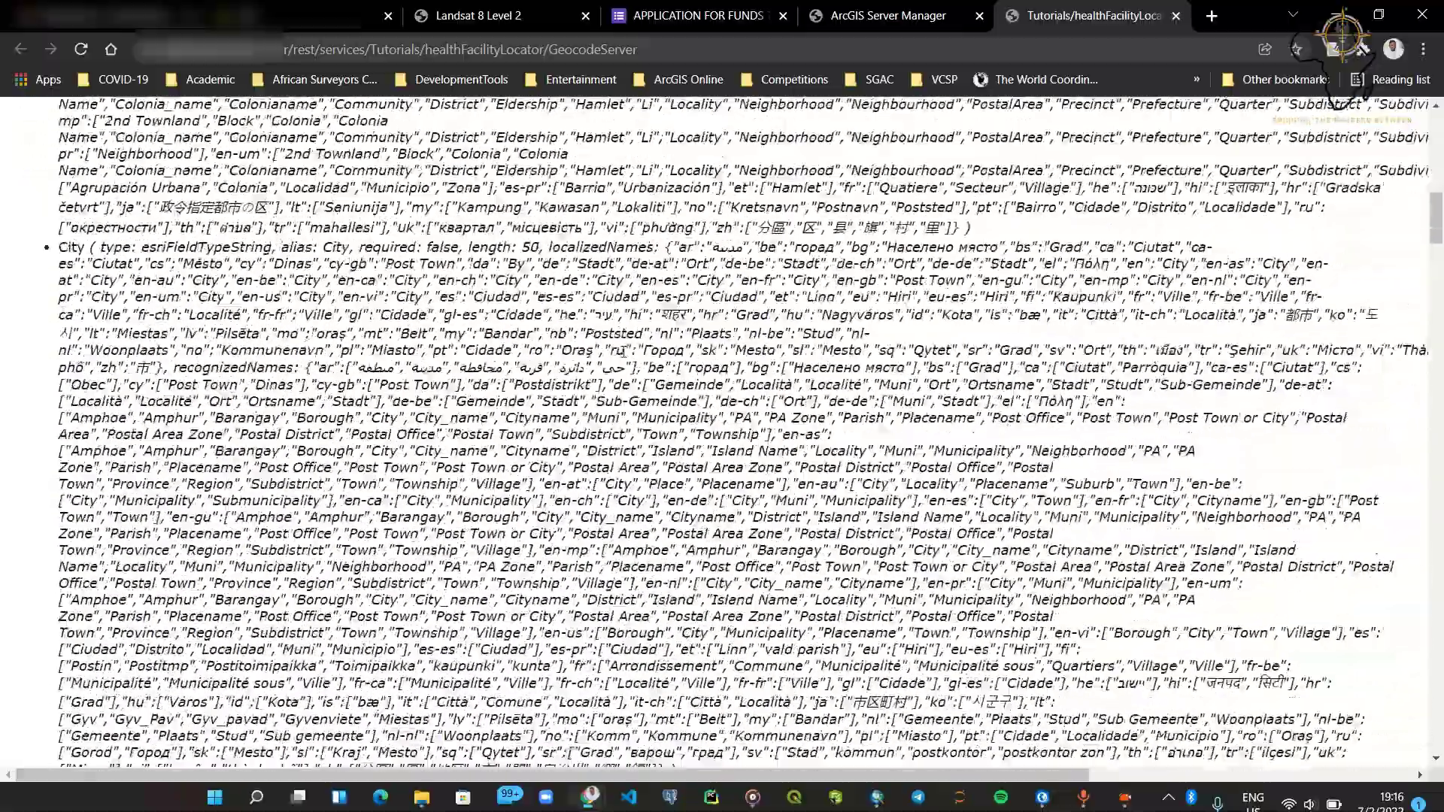
Step: Read through the geocode service's address field and single line address field definitions in the REST directory, and close the page
scroll(623, 350, "up", 15)
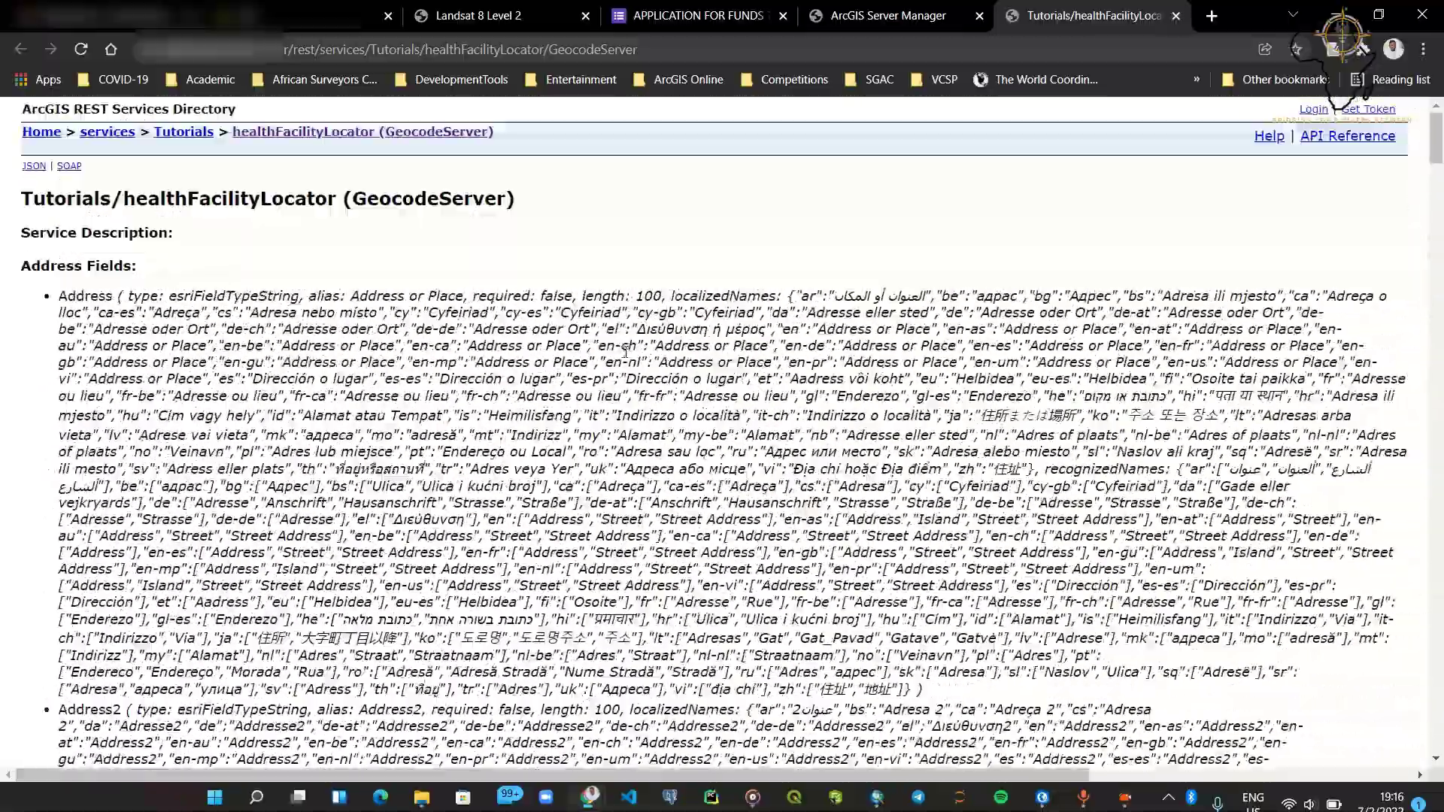
left_click_drag(1436, 155, 1434, 113)
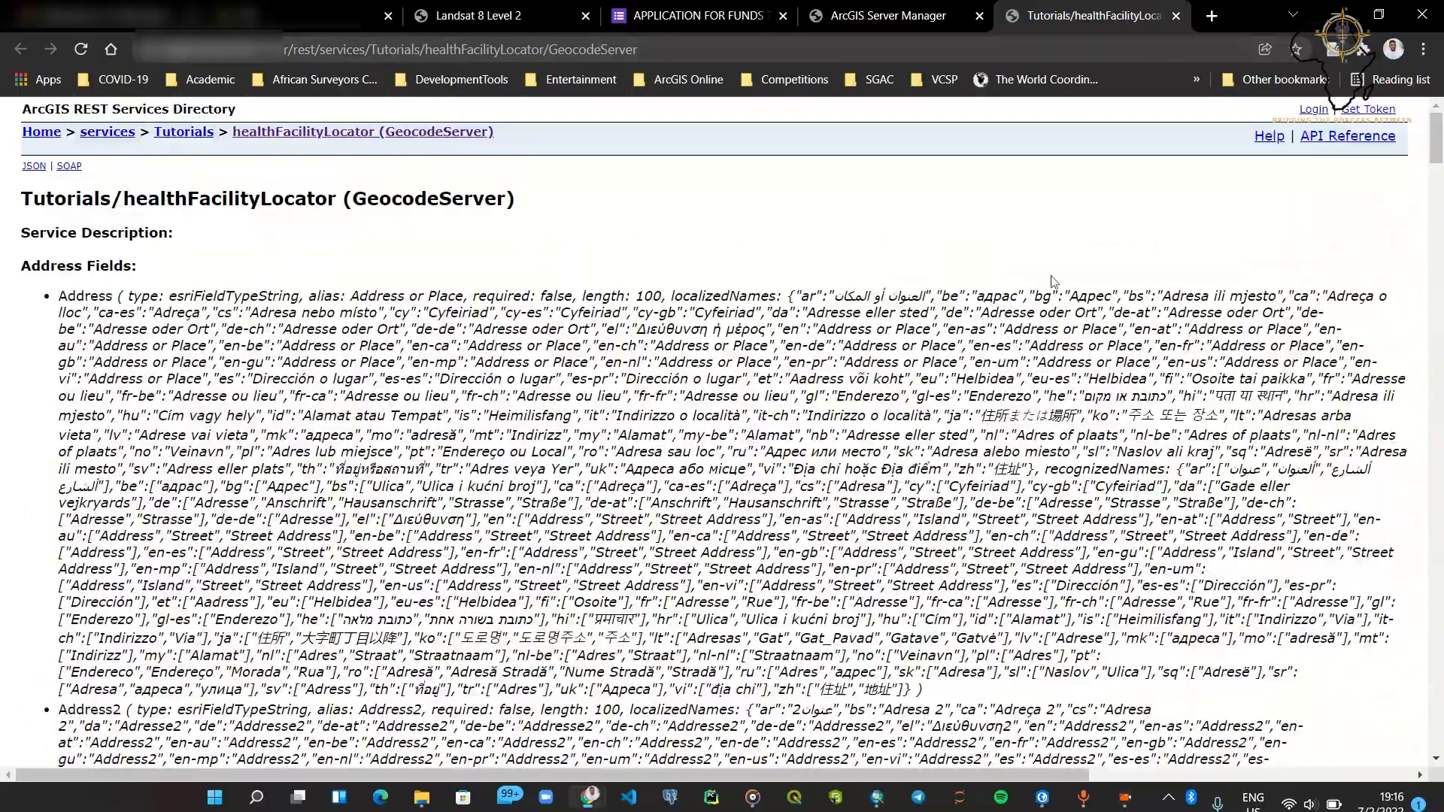
scroll(1051, 376, "down", 8)
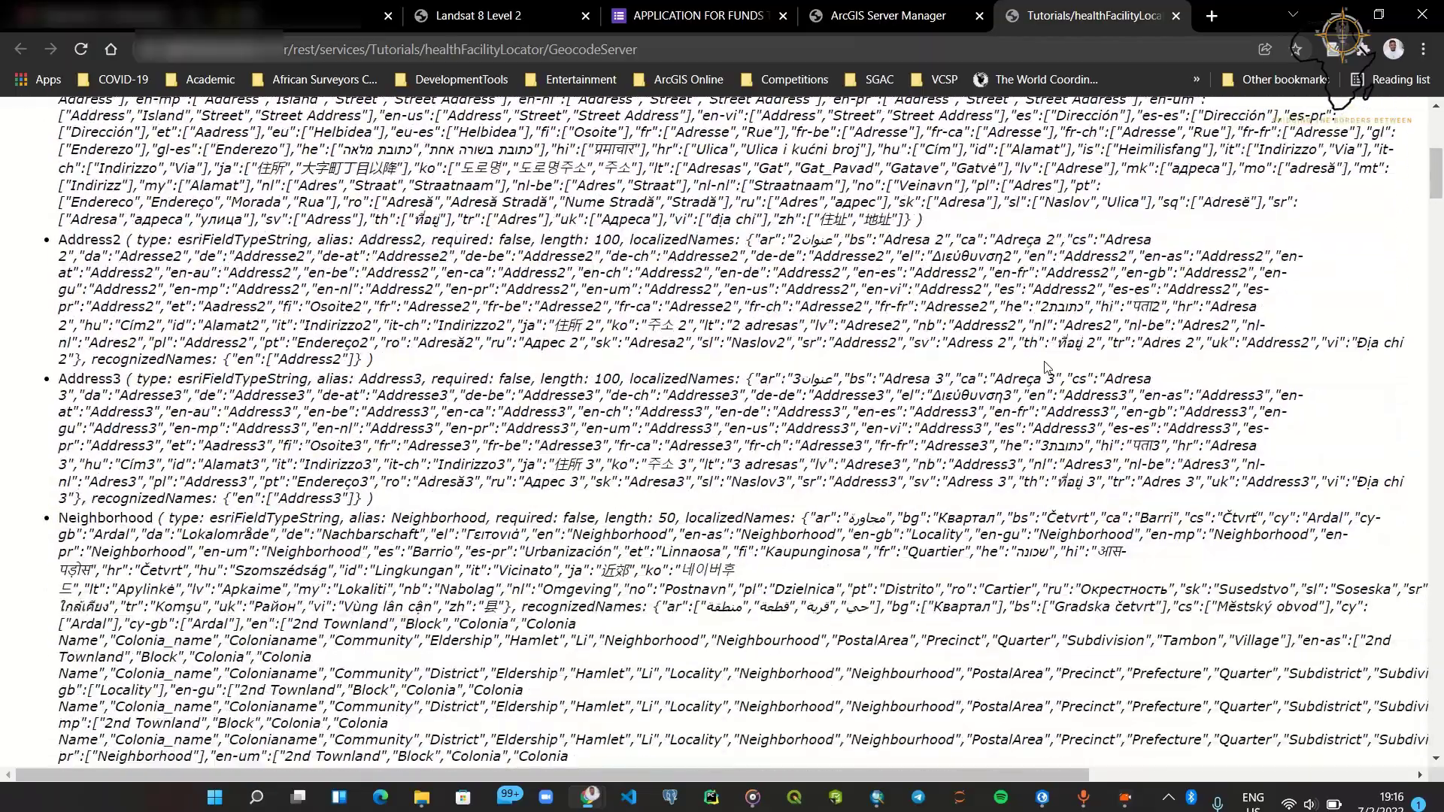
scroll(1081, 444, "down", 20)
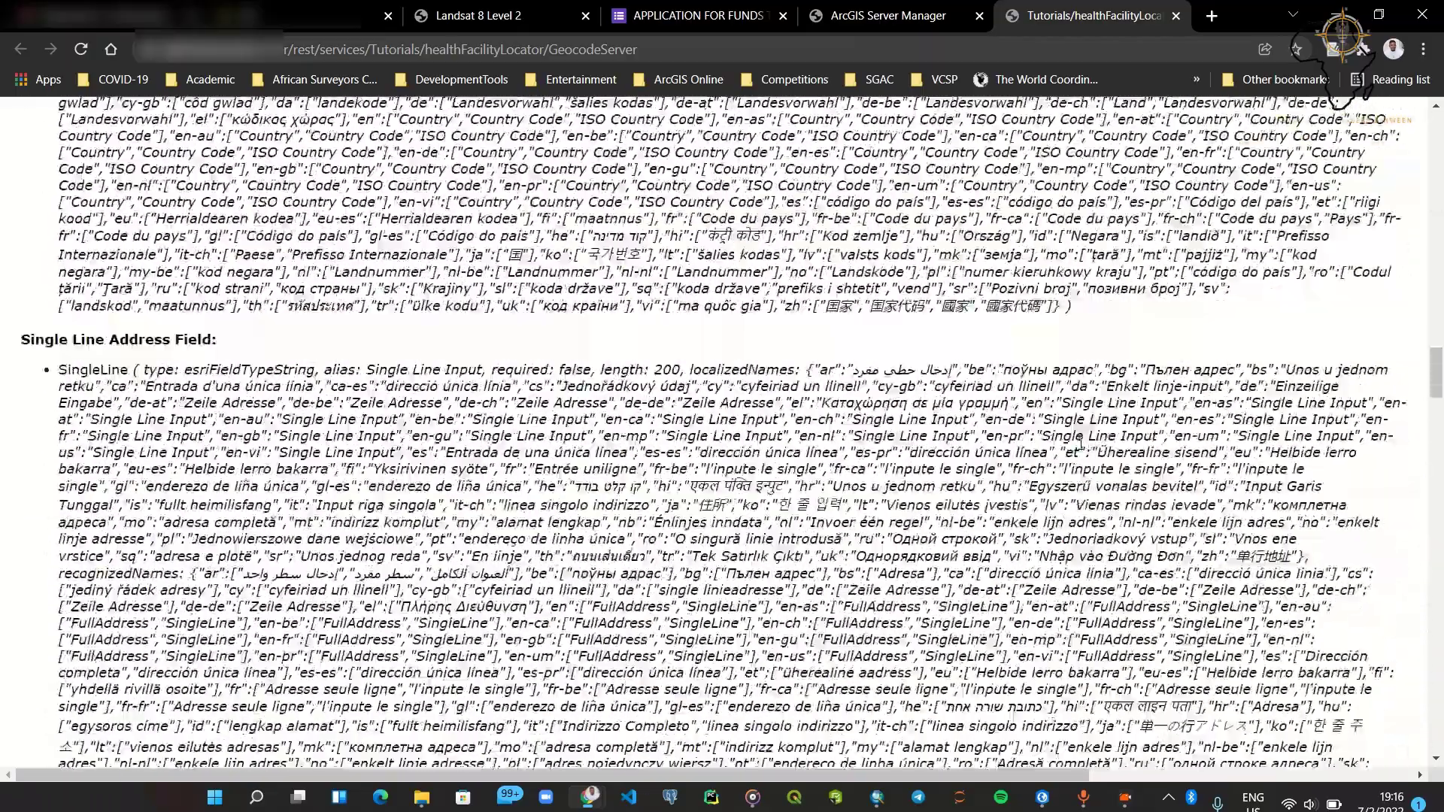
scroll(1081, 444, "up", 9)
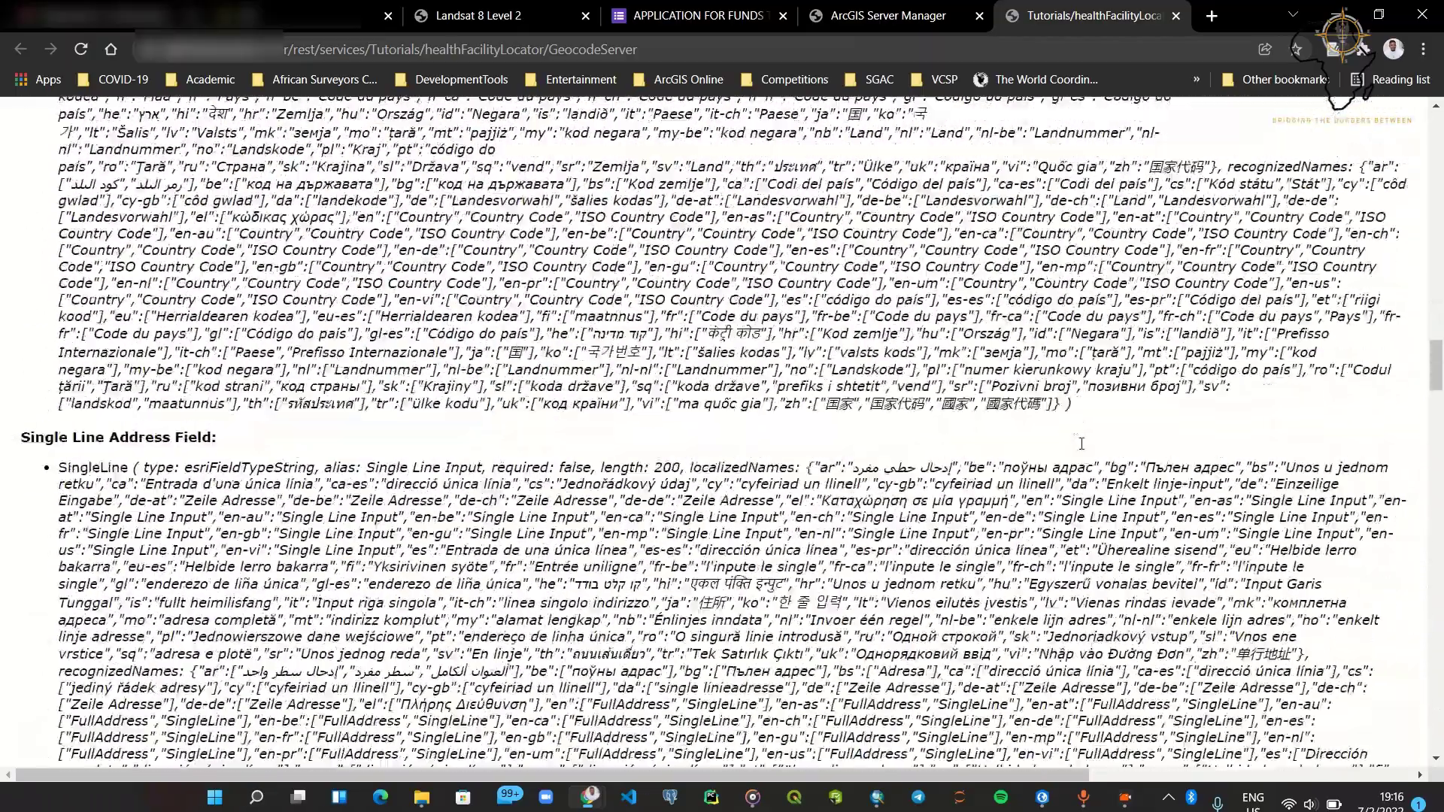
scroll(1081, 444, "up", 8)
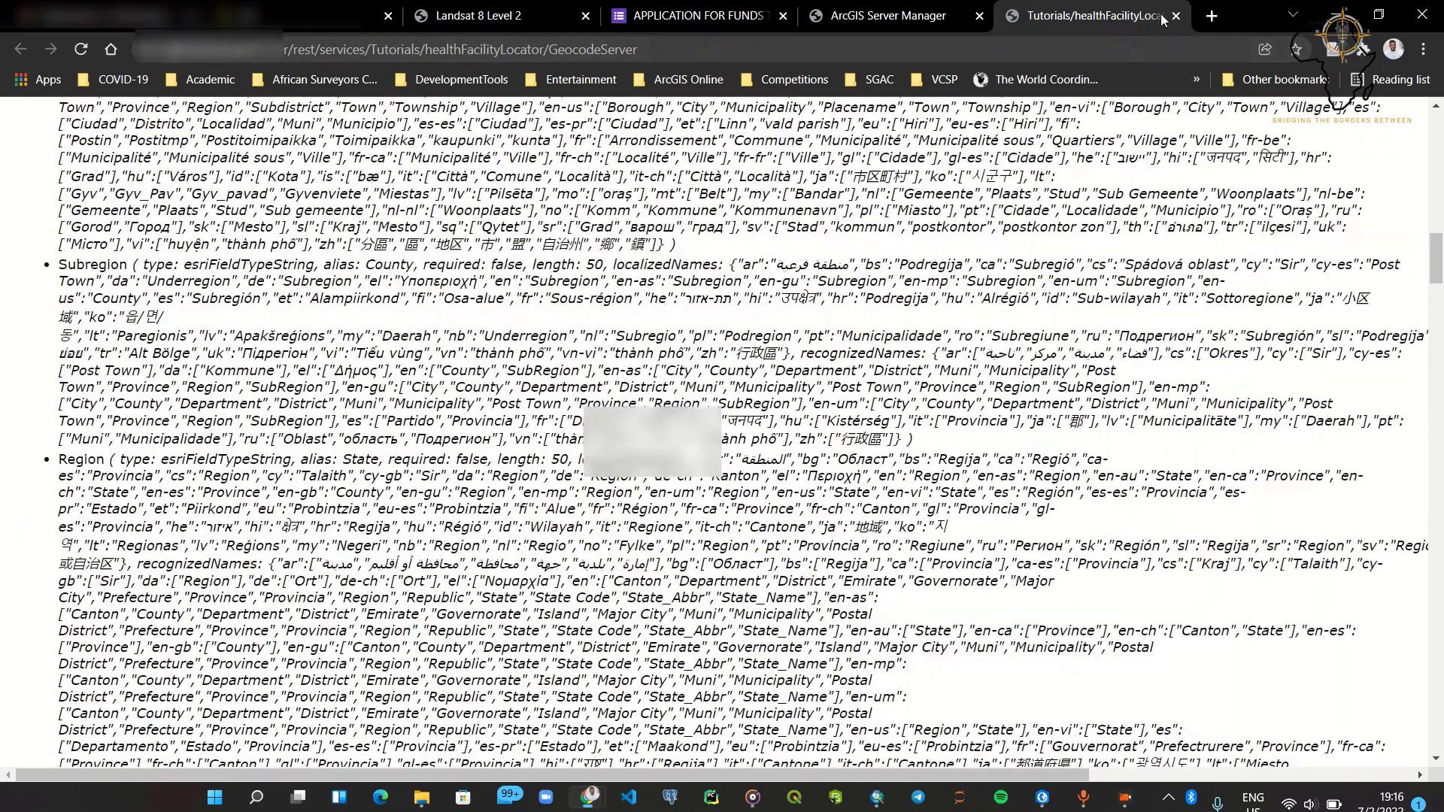
left_click(1178, 16)
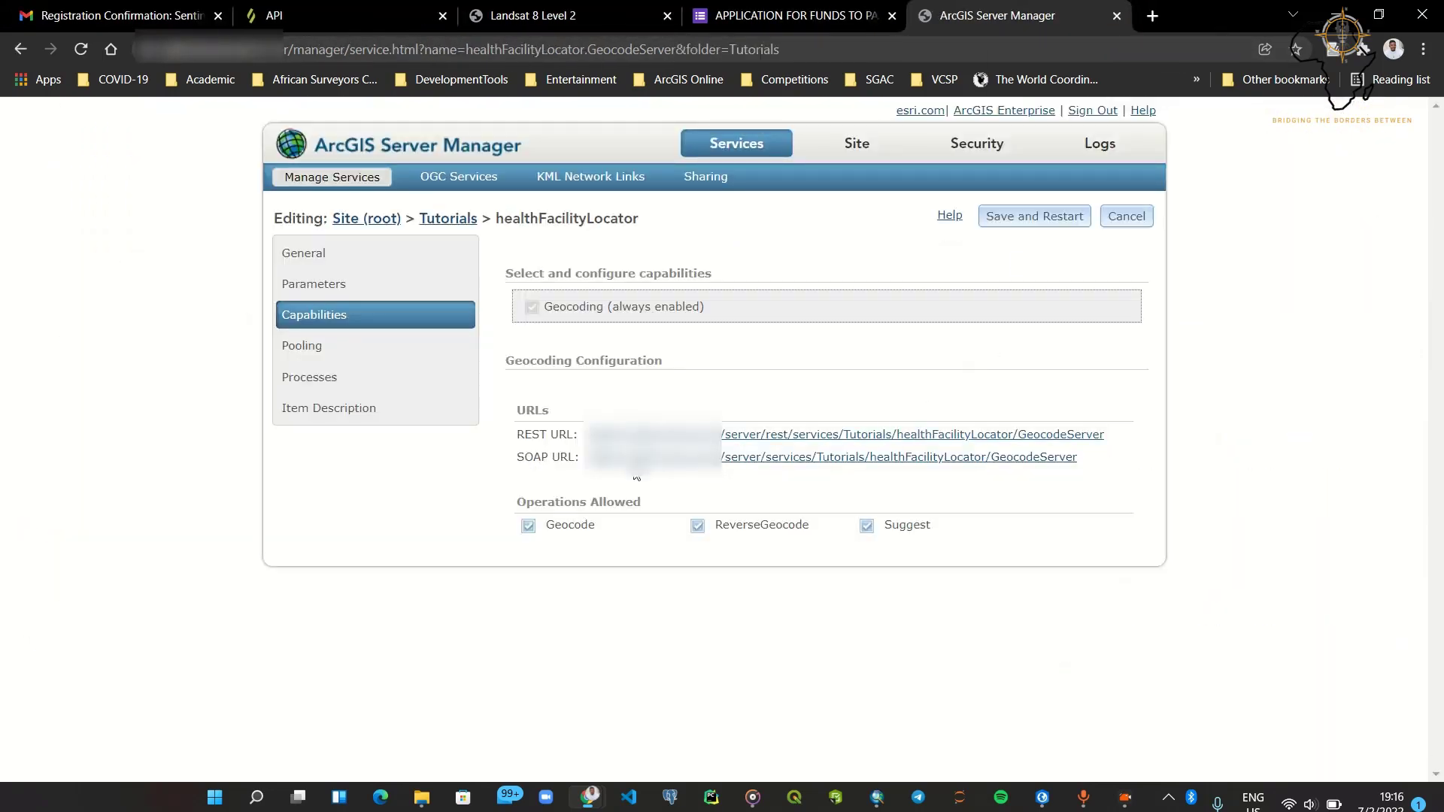
Step: Follow the SOAP URL of healthFacilityLocator and examine the WSDL definitions of the geocode service
left_click(657, 458)
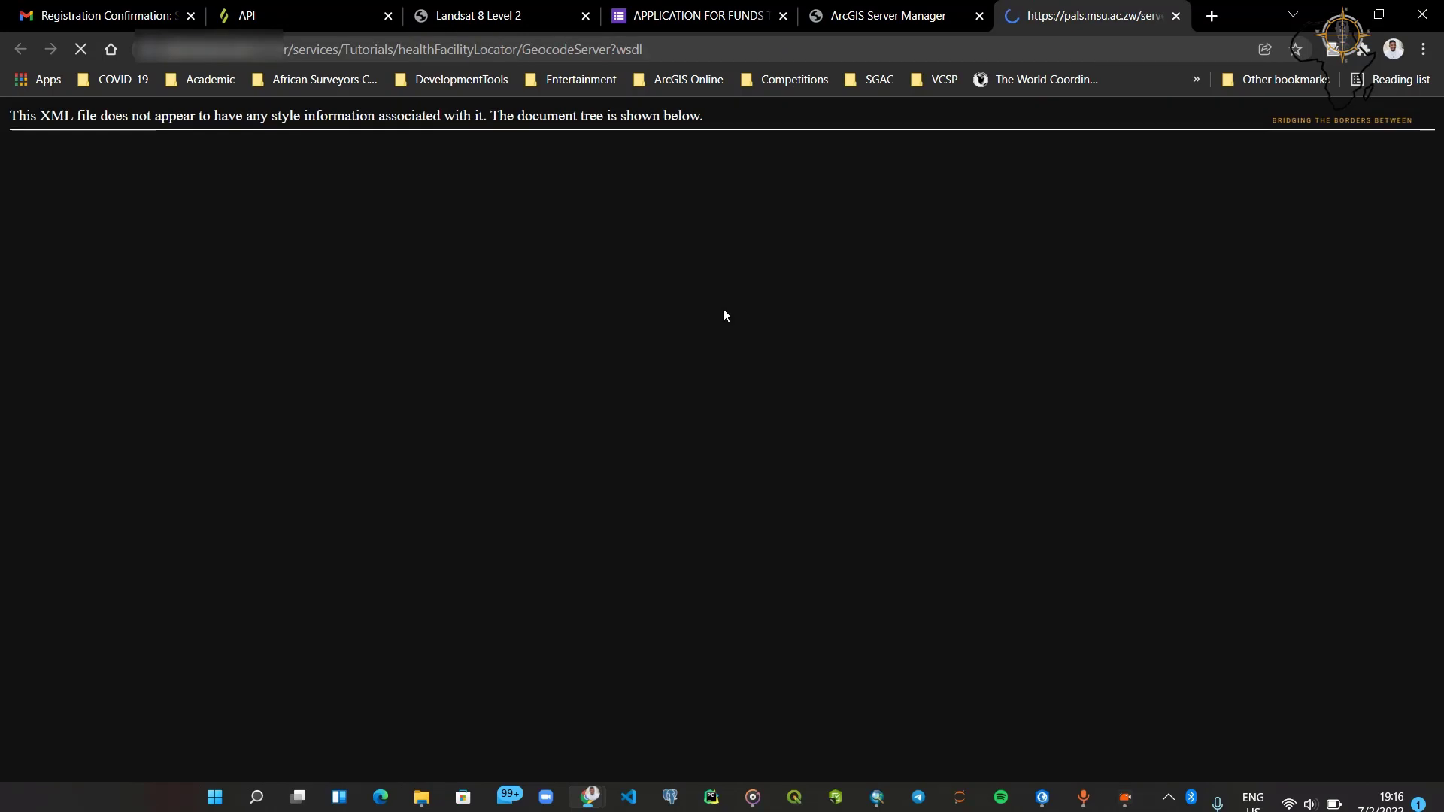
scroll(777, 395, "down", 6)
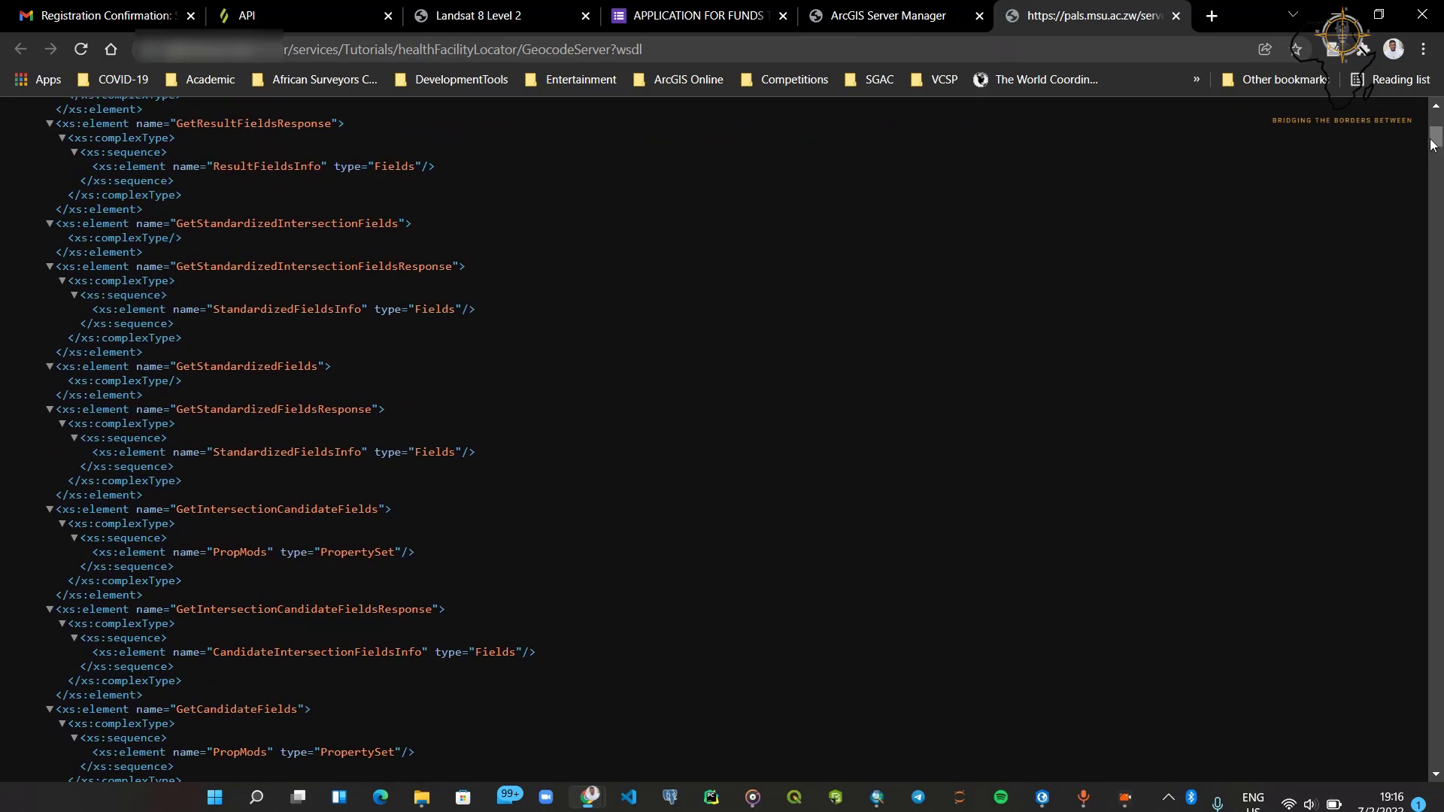
mouse_move(1432, 144)
left_mouse_down()
mouse_move(1437, 171)
mouse_move(1435, 120)
left_mouse_up()
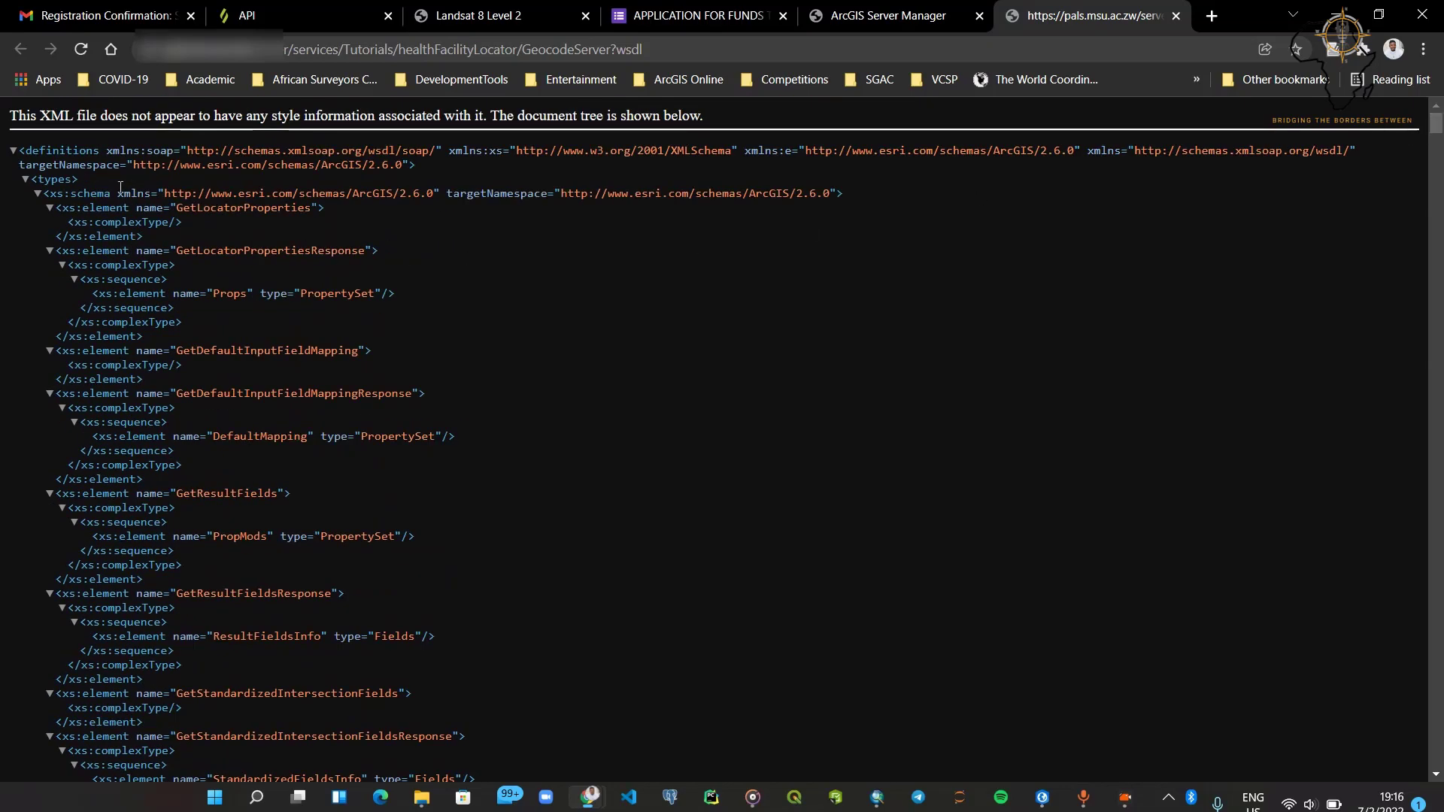